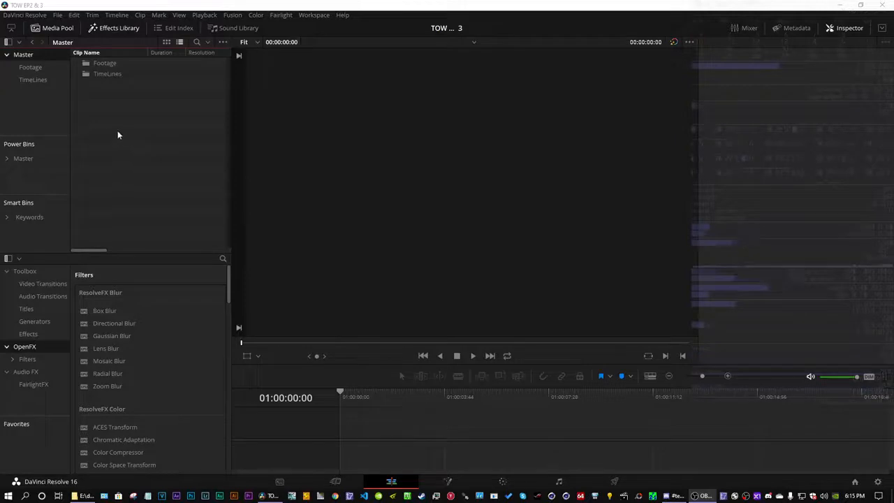
- Import The Outer Worlds gameplay recording from its folder into the Footage bin
left_click(30, 67)
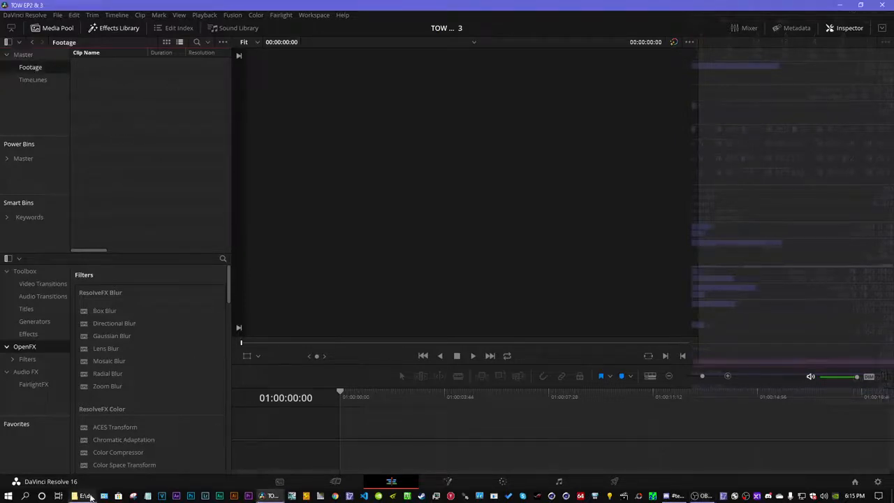
left_click(87, 496)
left_click_drag(308, 193, 166, 117)
- Create a timeline named "Timeline 1 (SYNC)" from the gameplay clip and move it into the TimeLines bin
left_click(121, 65)
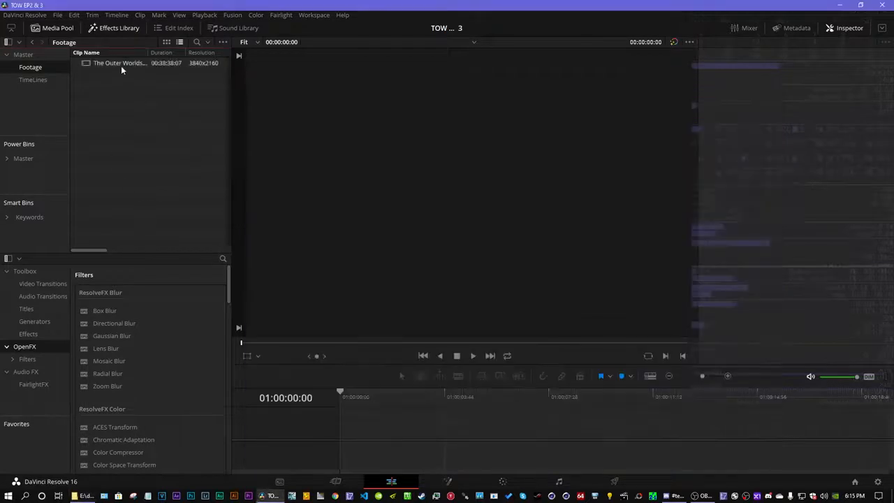
right_click(121, 65)
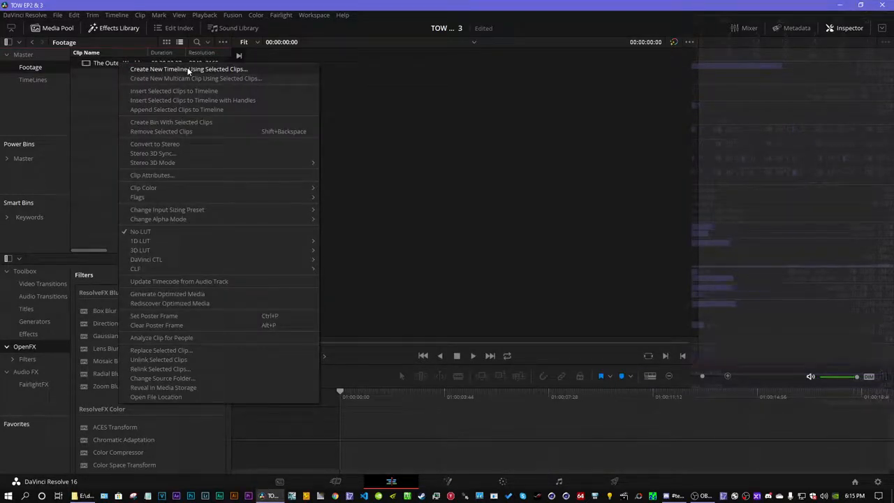
left_click(187, 69)
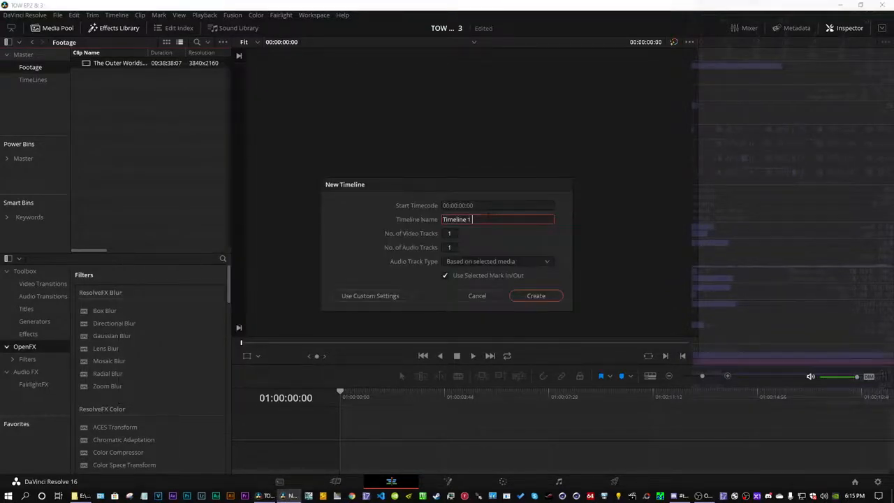
type("(SYNC)")
left_click(535, 295)
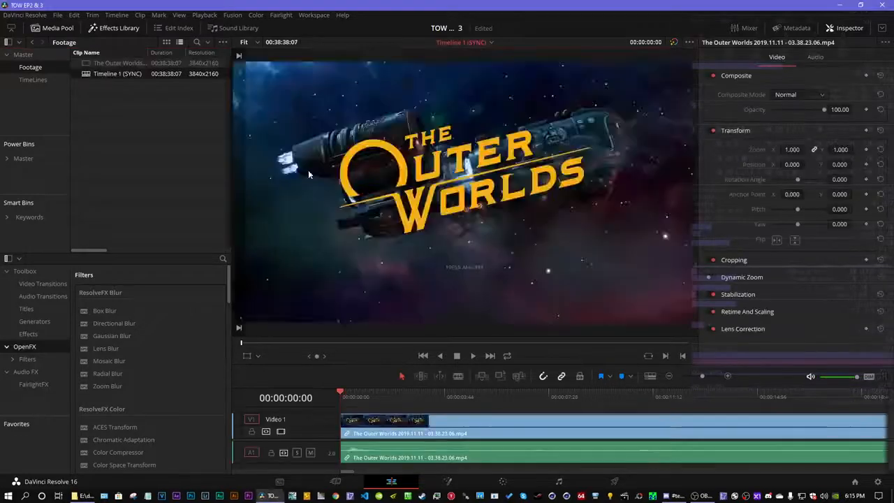
left_click_drag(122, 73, 30, 80)
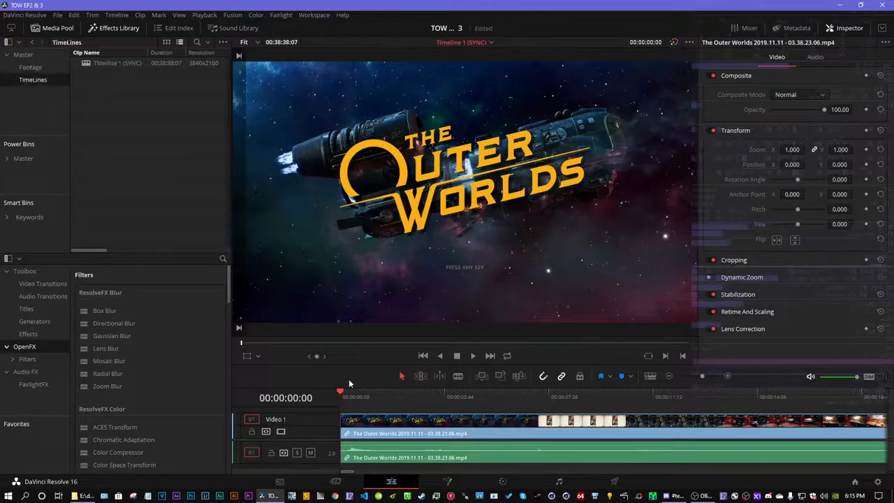
- Disable all of the clip's video property groups except Retime And Scaling, and set Retime Process to Nearest
left_click(738, 72)
left_click(733, 93)
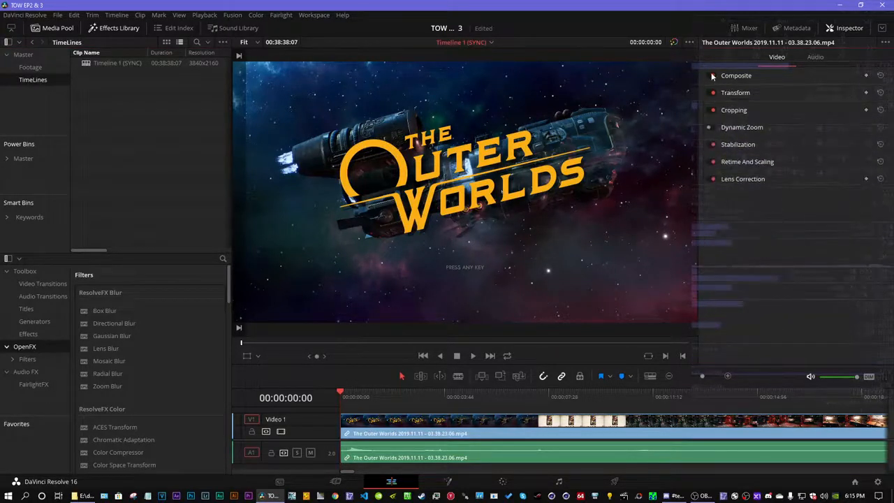
left_click(710, 178)
left_click(744, 161)
left_click(796, 181)
left_click(785, 205)
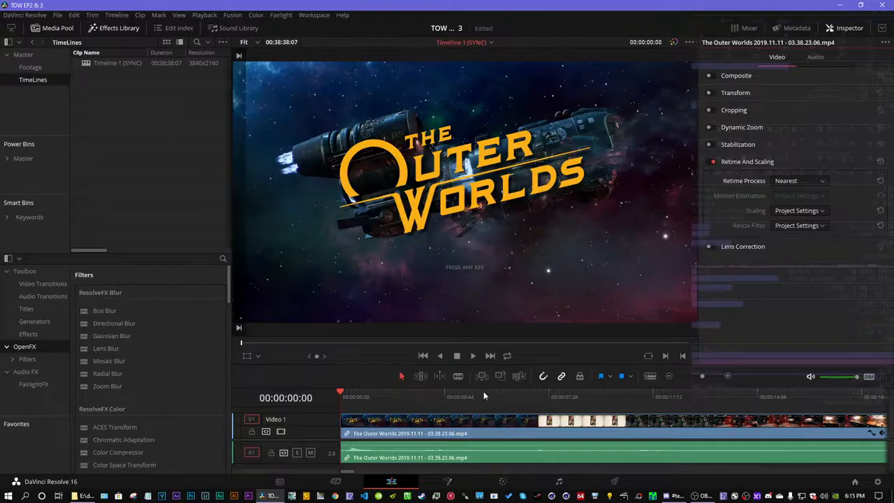
- Scrub through the opening of the gameplay footage up to about 00:00:41:04
left_click(669, 376)
left_click(669, 376)
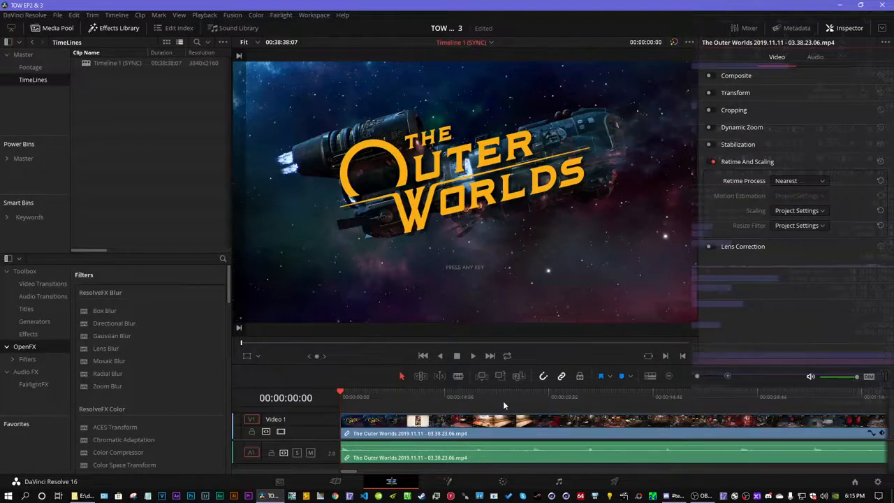
left_click(518, 396)
left_click_drag(521, 398, 493, 393)
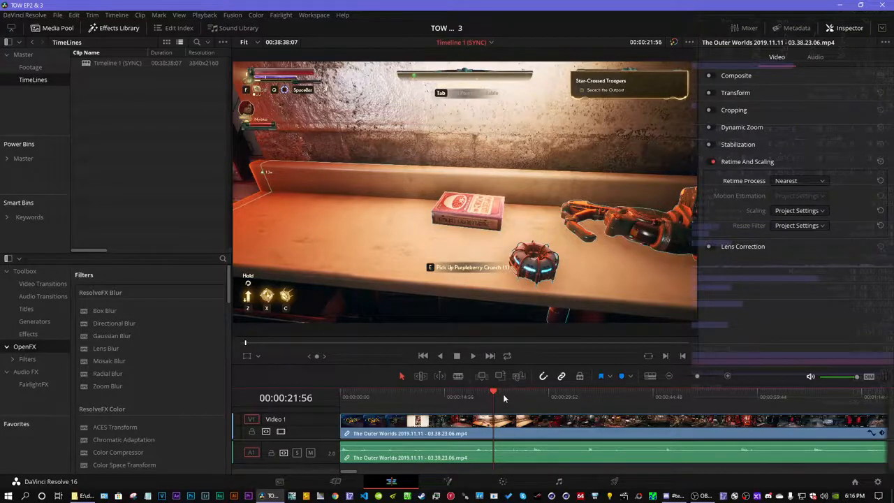
left_click_drag(494, 393, 531, 393)
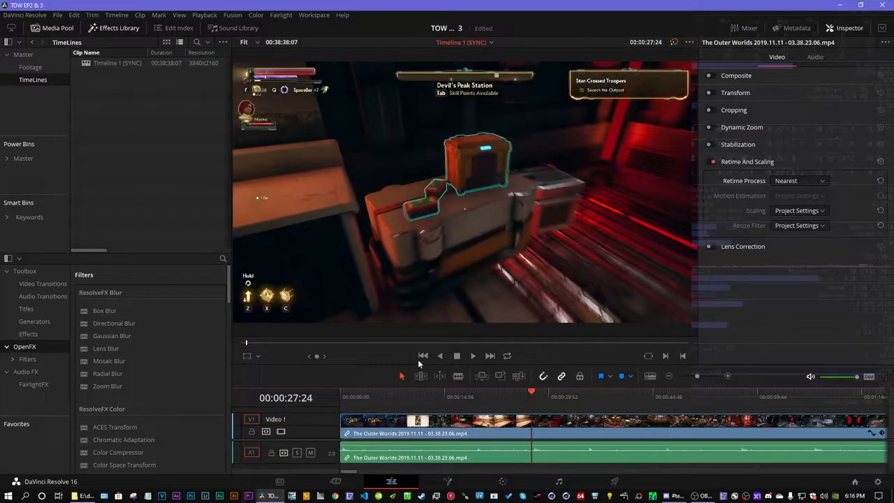
left_click_drag(532, 398, 629, 395)
left_click(669, 376)
left_click(671, 377)
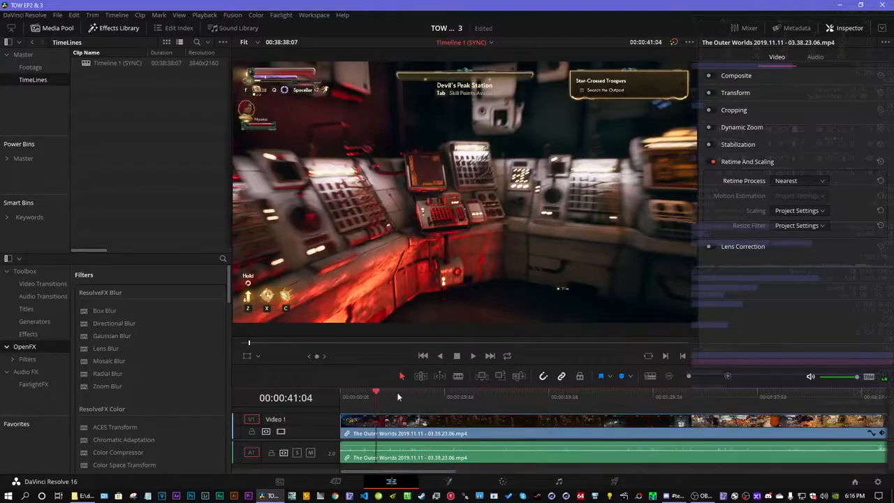
- Scan the rest of the recording toward its end and play the footage from 00:37:30:08
left_click_drag(373, 388, 712, 404)
left_click_drag(398, 472, 467, 473)
left_click_drag(399, 399, 625, 398)
left_click_drag(499, 472, 749, 470)
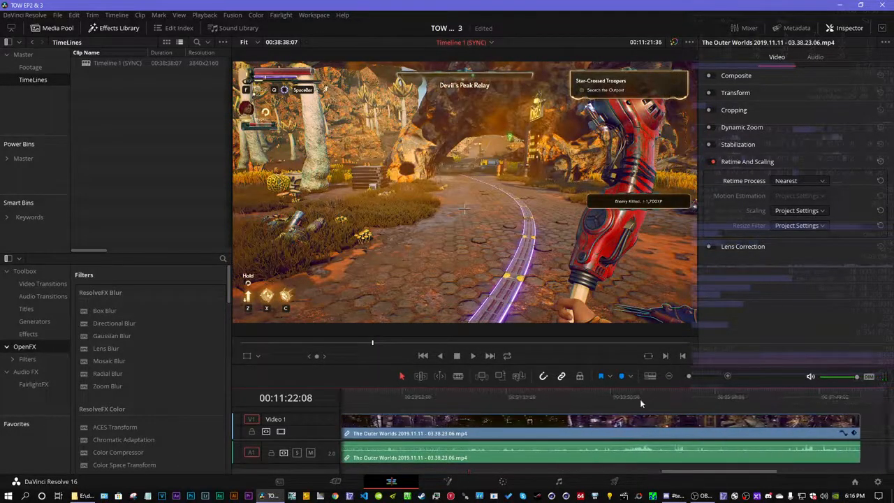
left_click_drag(667, 398, 802, 391)
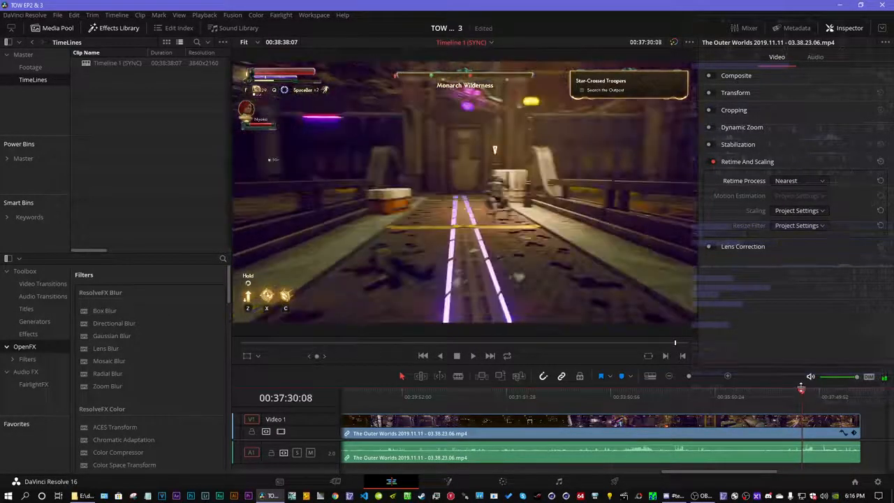
key("space")
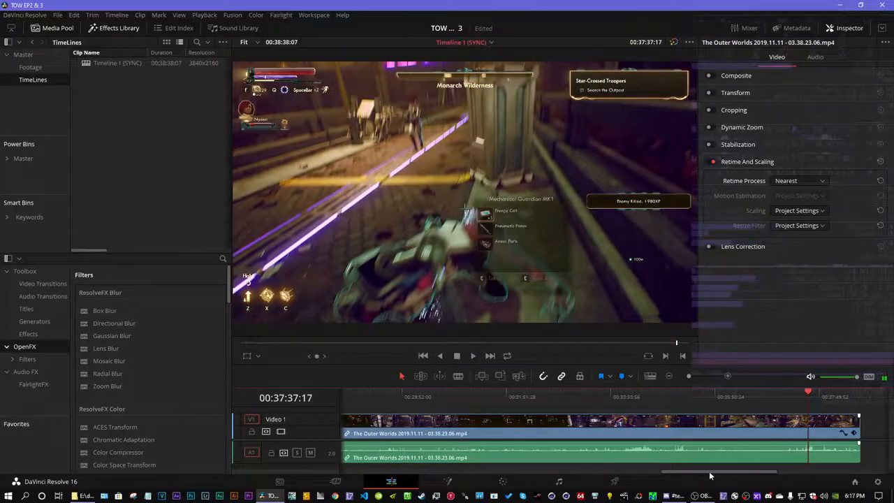
- Review the footage around 00:24:25, then play from 00:23:06:40 and stop at 00:23:18:48 for close inspection
left_click_drag(713, 475, 579, 476)
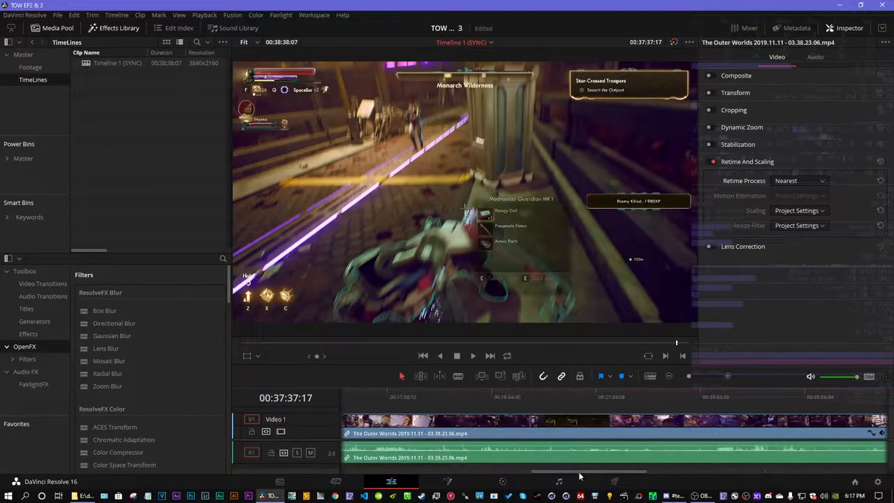
left_click_drag(673, 397, 714, 397)
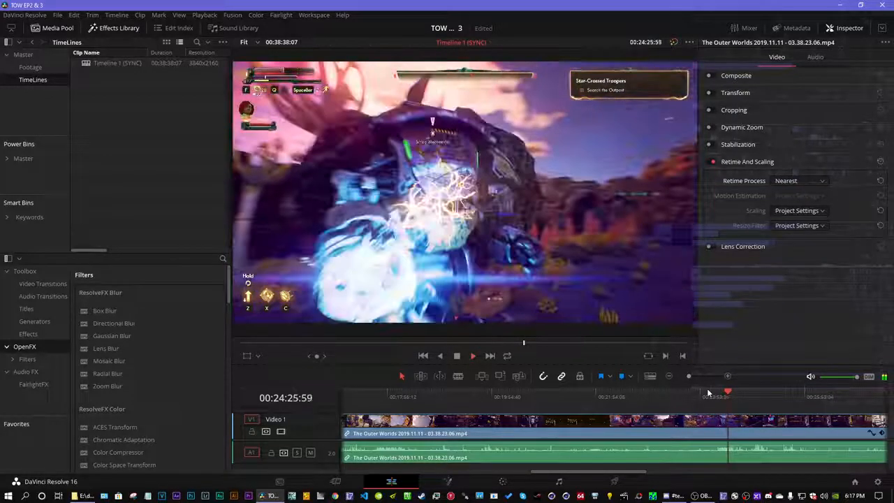
mouse_move(659, 396)
left_mouse_down()
mouse_move(638, 396)
mouse_move(678, 395)
mouse_move(660, 396)
left_mouse_up()
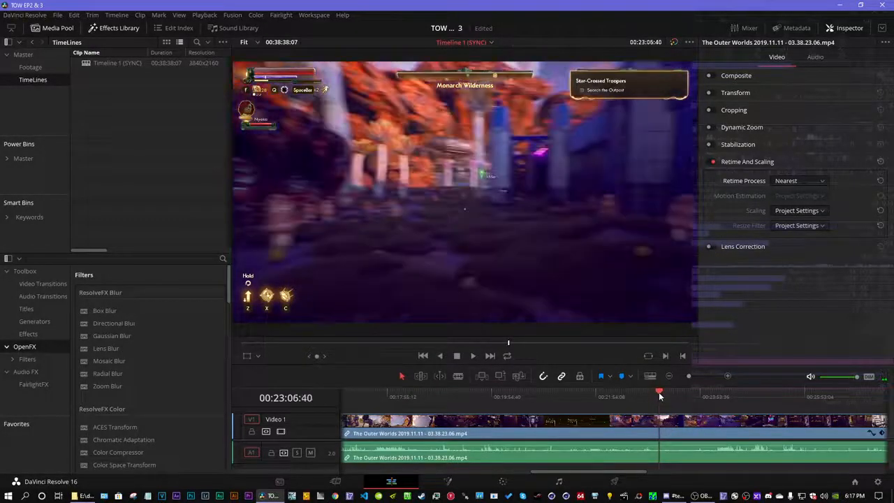
key("space")
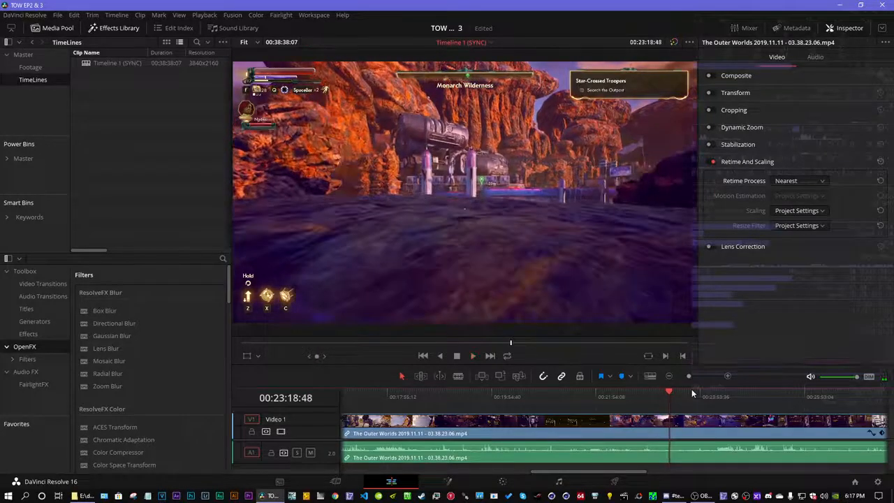
left_click_drag(689, 375, 720, 376)
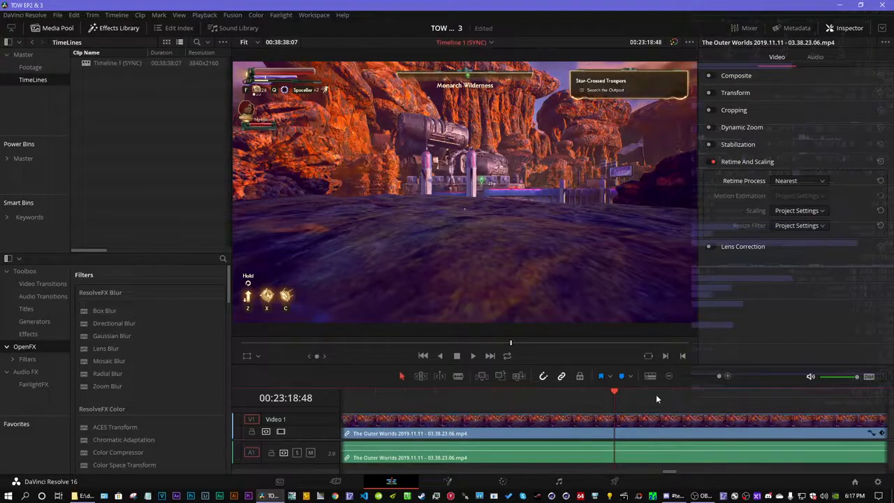
- Examine the footage frame by frame between 00:23:16:39 and 00:23:18:48, comparing the frames around 00:23:17:24
key("Left")
key("Left")
key("Left")
key("Left")
key("Left")
key("Left")
key("Left")
key("Left")
key("Left")
key("Left")
key("Left")
key("Left")
key("Left")
key("Left")
key("Left")
key("Left")
key("Left")
key("Left")
key("Left")
key("Left")
key("Left")
key("Left")
key("Left")
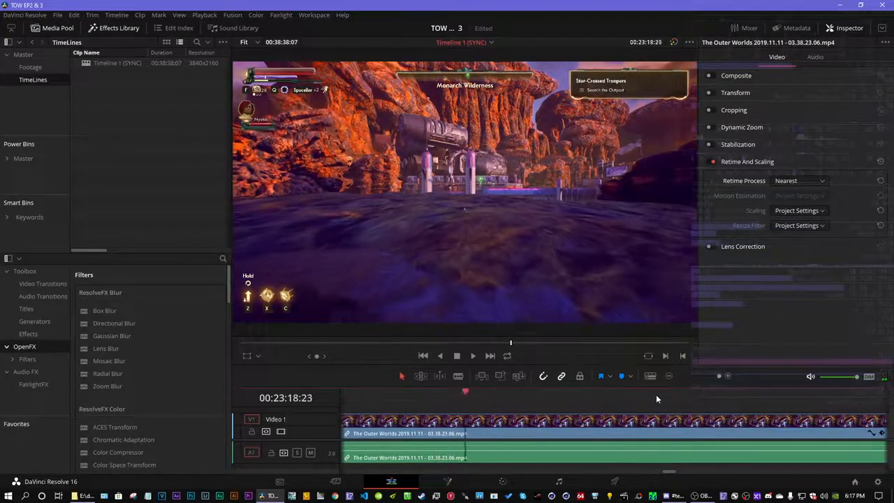
key("Left")
key("Left")
key("Left")
key("Left")
key("Left")
key("Left")
key("Left")
key("Left")
key("Left")
key("Left")
key("Left")
key("Left")
key("Left")
key("Left")
key("Left")
key("Left")
key("Left")
key("Left")
key("Left")
key("Left")
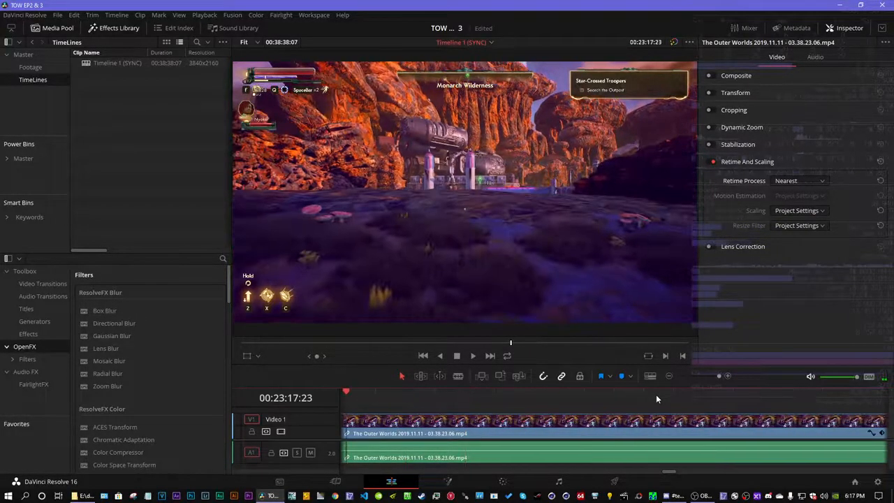
key("Left")
key("Left")
key("Left")
key("Left")
key("Left")
key("Left")
key("Left")
key("Left")
key("Left")
key("Left")
key("Left")
key("Left")
key("Left")
key("Left")
key("Left")
key("Left")
key("Left")
key("Left")
key("Left")
key("Left")
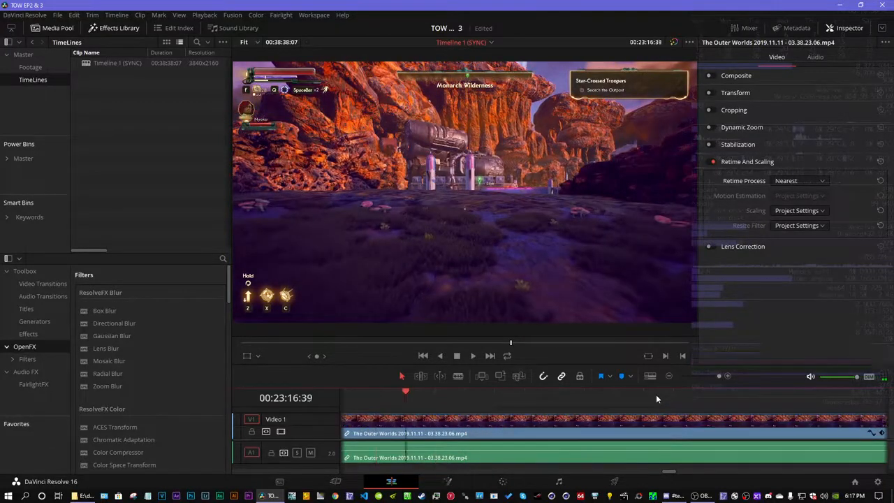
key("Right")
key("Right")
key("Right")
key("Right")
key("Right")
key("Right")
key("Right")
key("Right")
key("Right")
key("Right")
key("Right")
key("Right")
key("Right")
key("Right")
key("Right")
key("Right")
key("Right")
key("Right")
key("Right")
key("Right")
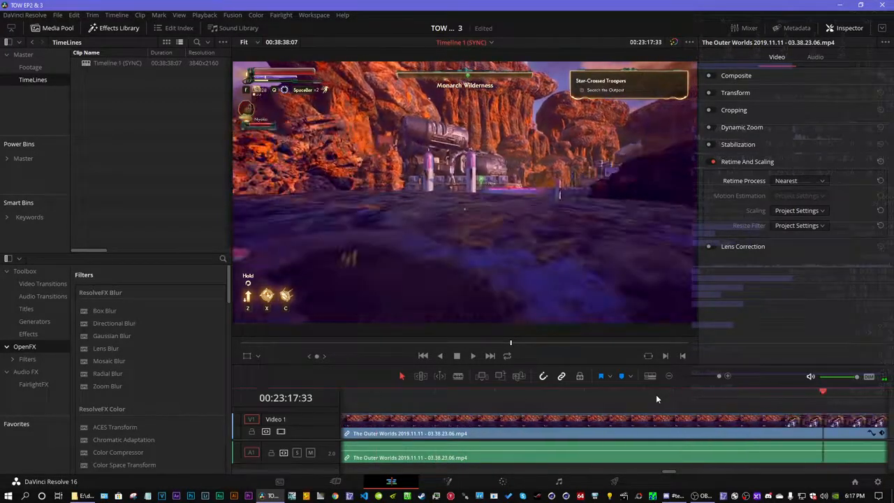
key("Left")
key("Left")
key("Left")
key("Left")
key("Left")
key("Left")
key("Left")
key("Left")
key("Left")
key("Left")
key("Left")
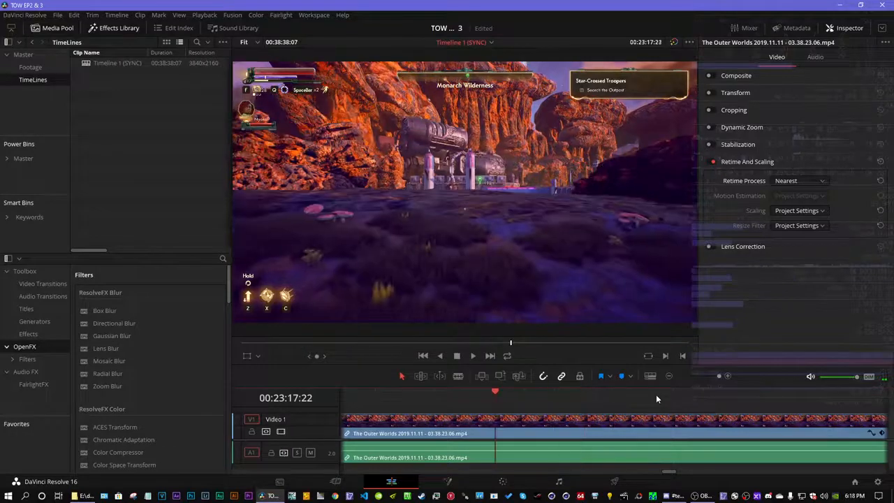
key("Right")
key("Right")
key("Right")
key("Left")
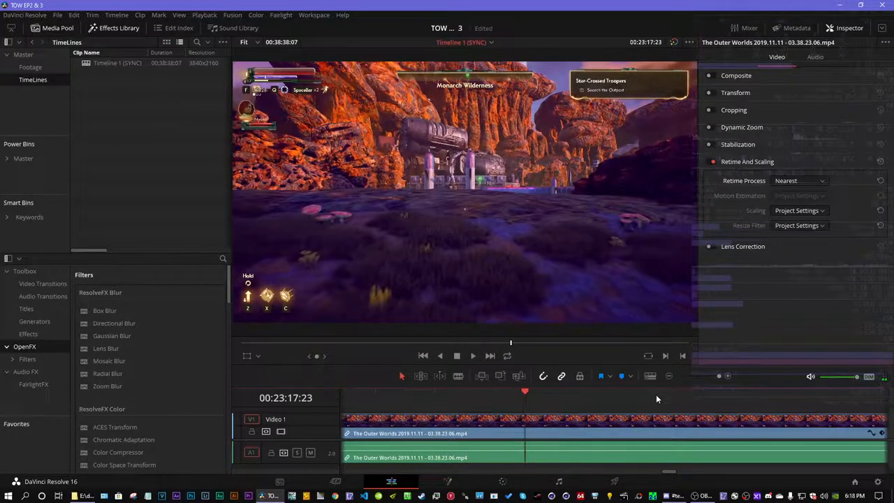
key("Right")
key("Left")
key("Right")
key("Left")
key("Right")
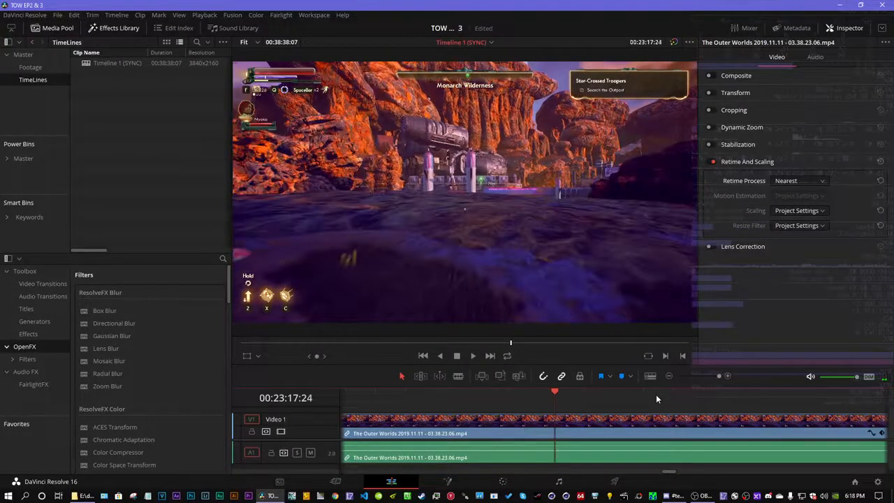
key("Left")
key("Right")
- Try splitting the gameplay clip at 00:23:17:24, then undo the split
key("ctrl+b")
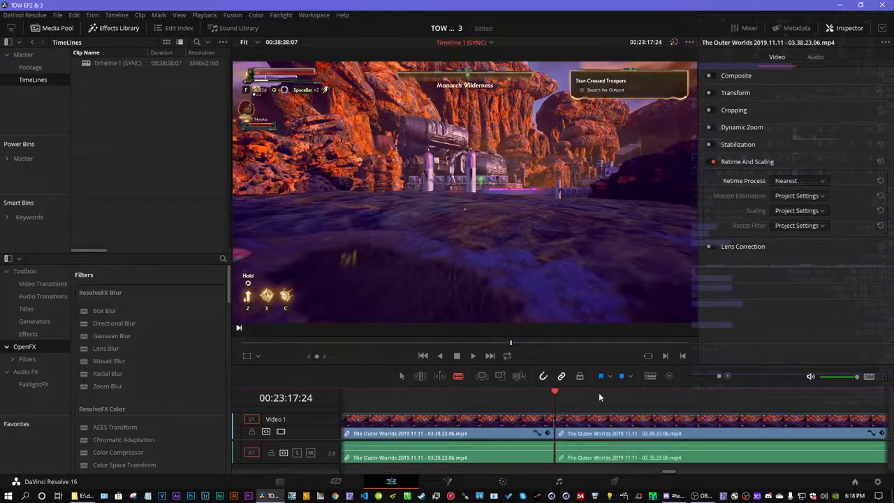
key("space")
key("ctrl+z")
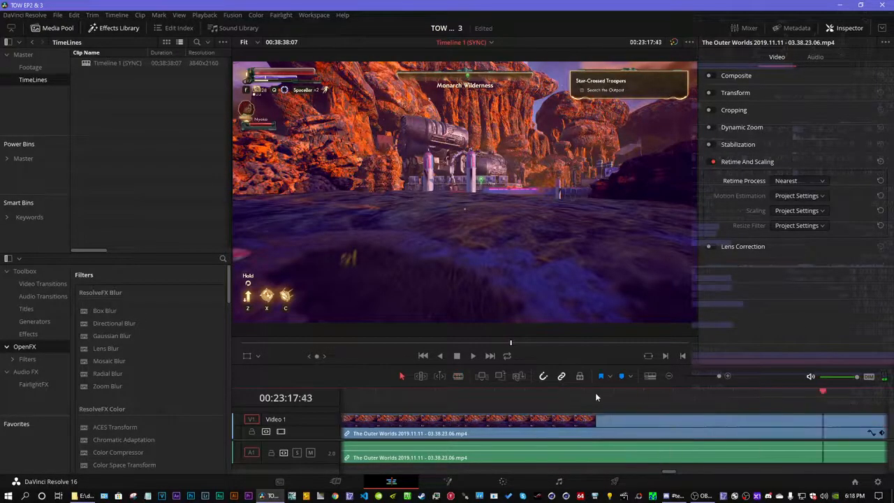
- Inspect the footage frame by frame between 00:23:18:00 and 00:23:18:13 for the point where the picture catches up
key("space")
key("Left")
key("Left")
key("Left")
key("Left")
key("Left")
key("Left")
key("Left")
key("Left")
key("Left")
key("Left")
key("Left")
key("Left")
key("Left")
key("Left")
key("Left")
key("Left")
key("Left")
key("Left")
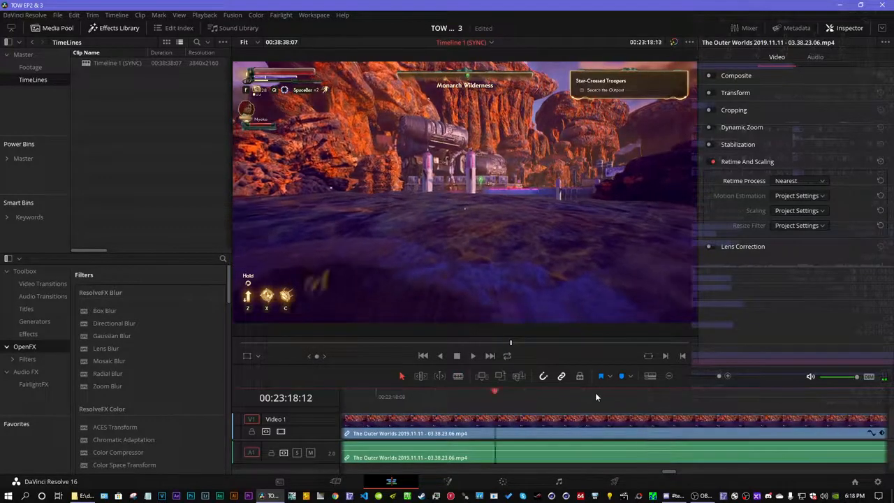
key("Left")
key("Left")
key("Right")
key("Right")
key("Right")
key("Right")
key("Right")
key("Right")
key("Right")
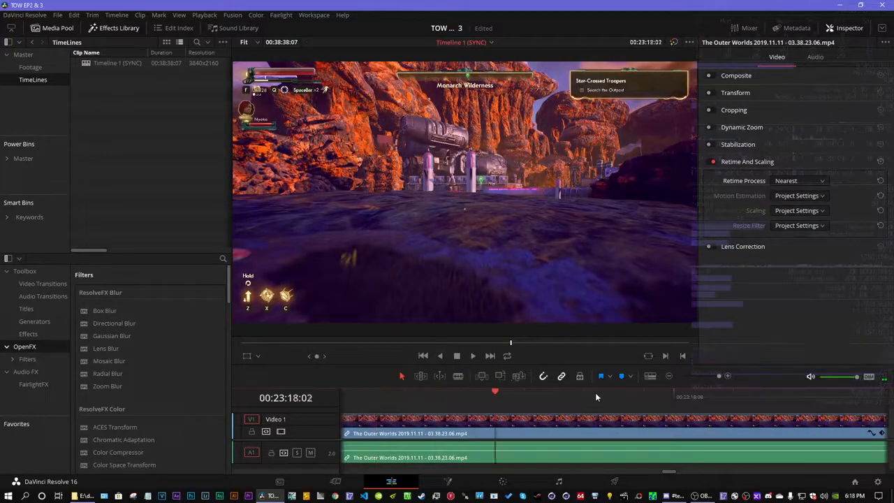
- Check the frames around 00:23:18:00, then split the gameplay clip at 00:23:18:02
key("Left")
key("Left")
key("Left")
key("Left")
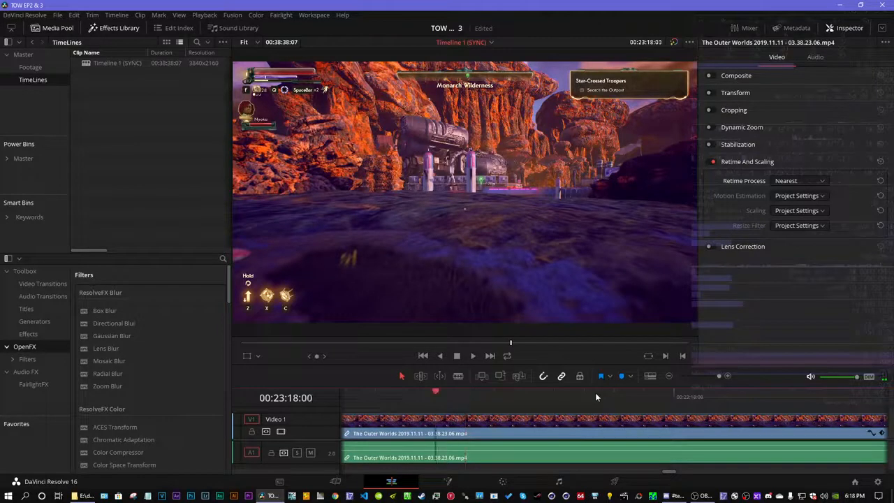
key("Right")
key("Right")
key("Right")
key("Left")
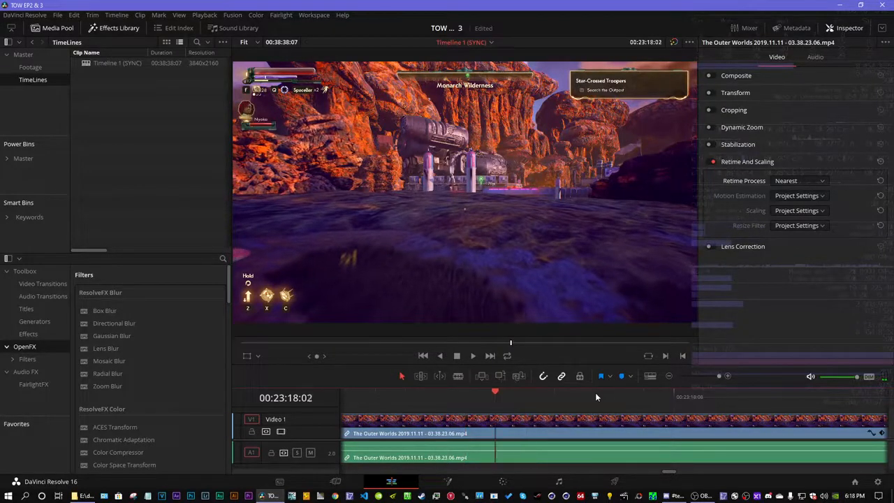
key("b")
left_click(500, 422)
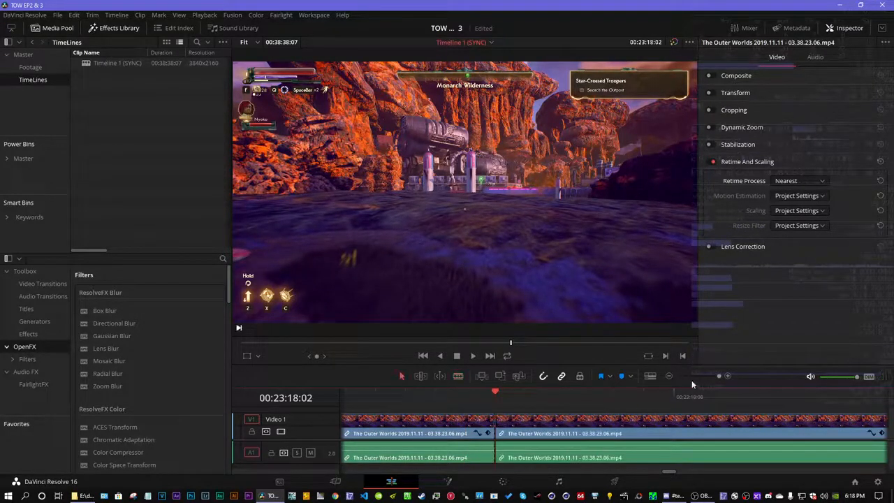
- Review the short segment between the two cuts up to 00:23:17:41 and enlarge the timeline area
left_click(669, 375)
left_click(577, 422)
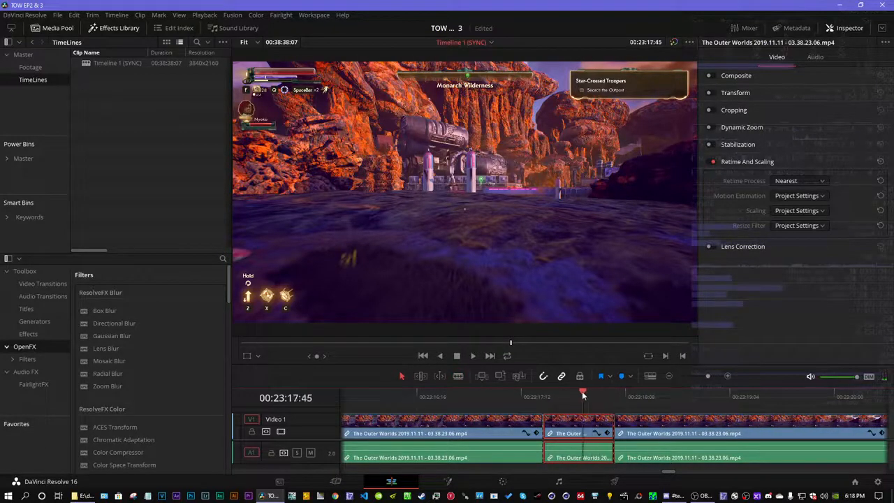
left_click_drag(550, 396, 576, 393)
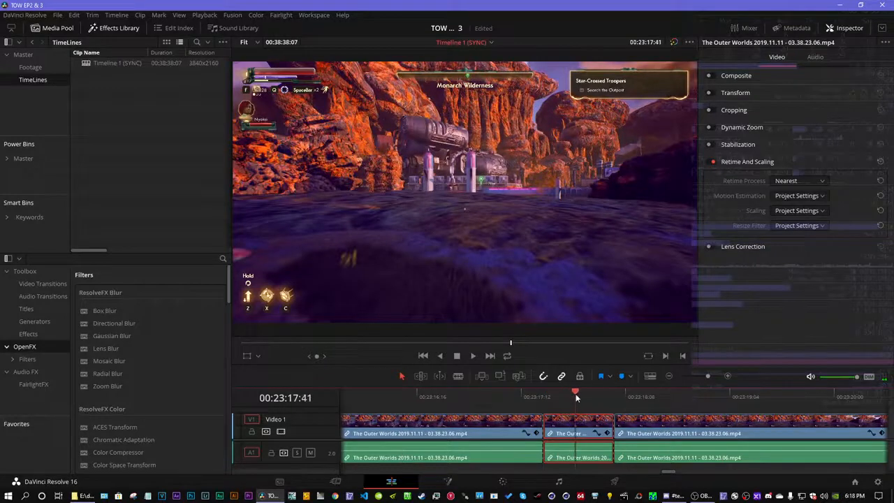
left_click_drag(534, 366, 534, 308)
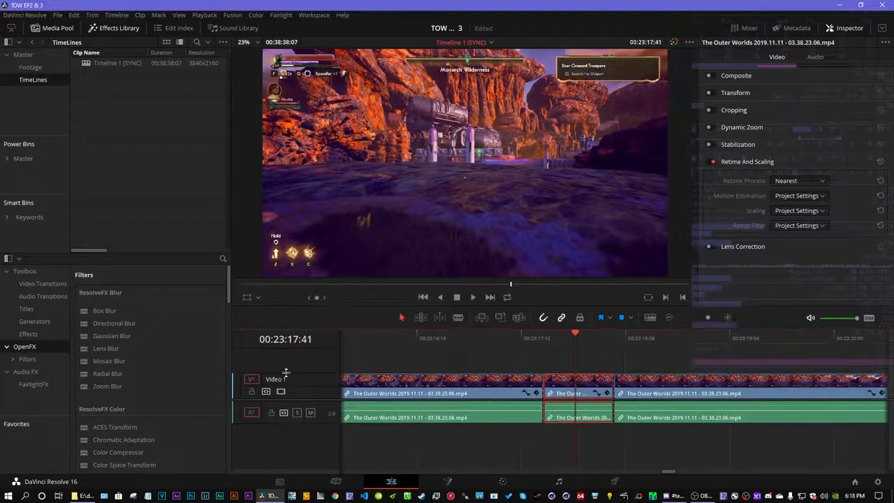
- Unlink video and audio for both the short segment between the cuts and the clip that follows it
right_click(632, 386)
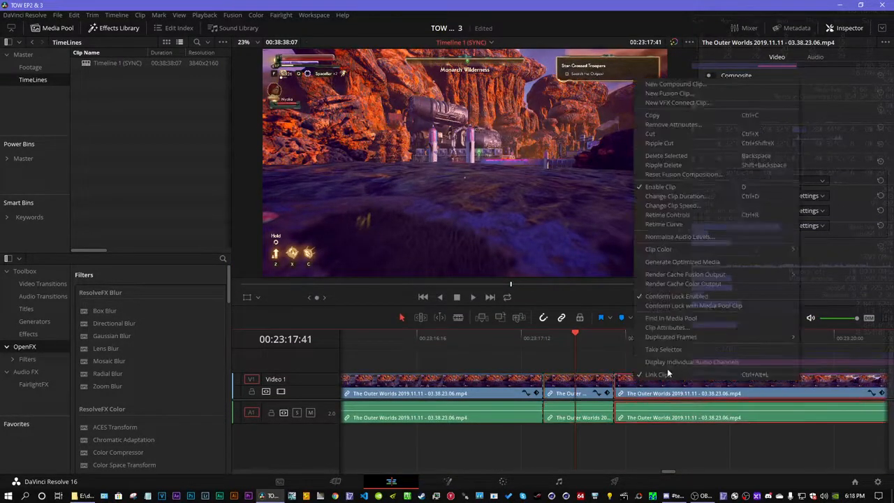
left_click(664, 373)
right_click(599, 384)
left_click(621, 375)
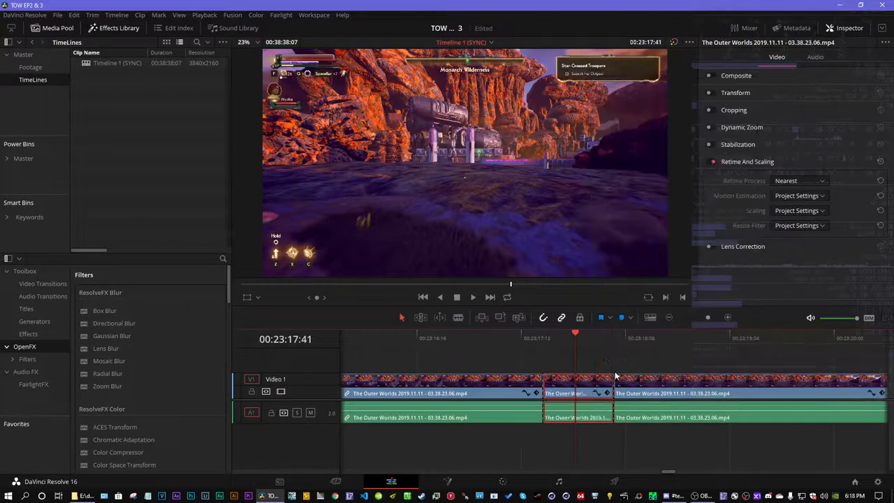
- Delete the short video segment between the cuts and move the following video 38 frames earlier to close the gap, leaving the audio in place
right_click(632, 385)
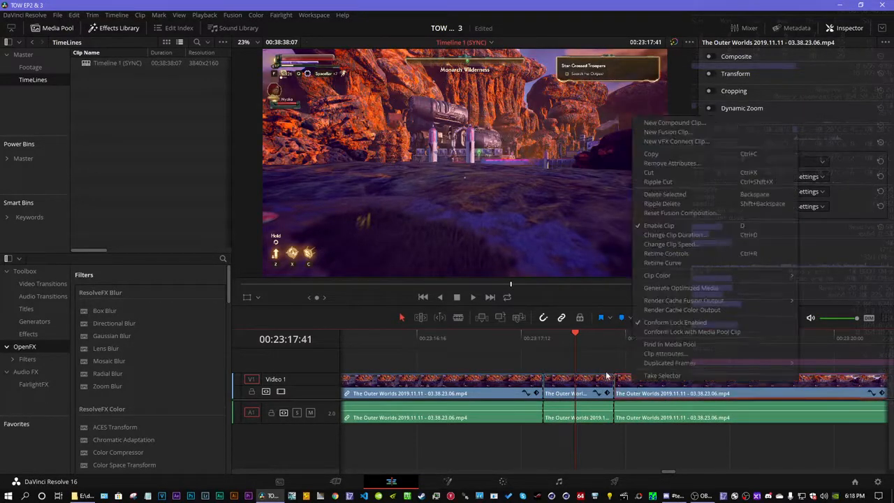
left_click(608, 375)
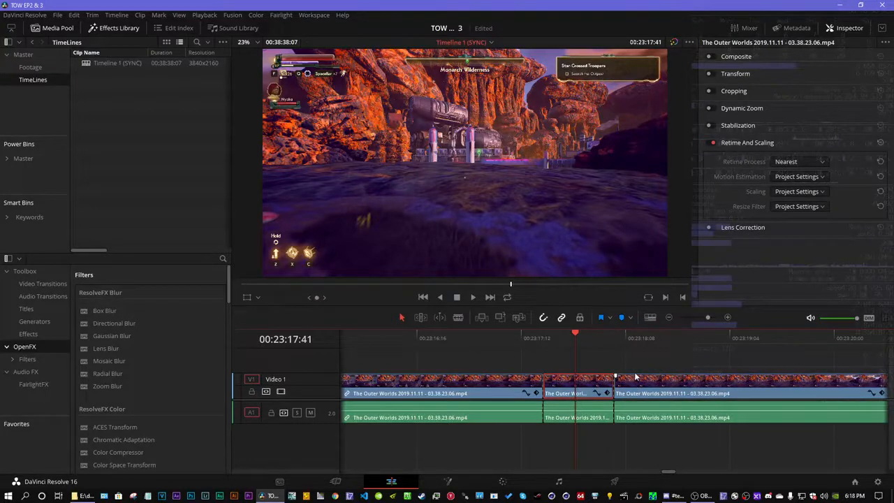
key("Delete")
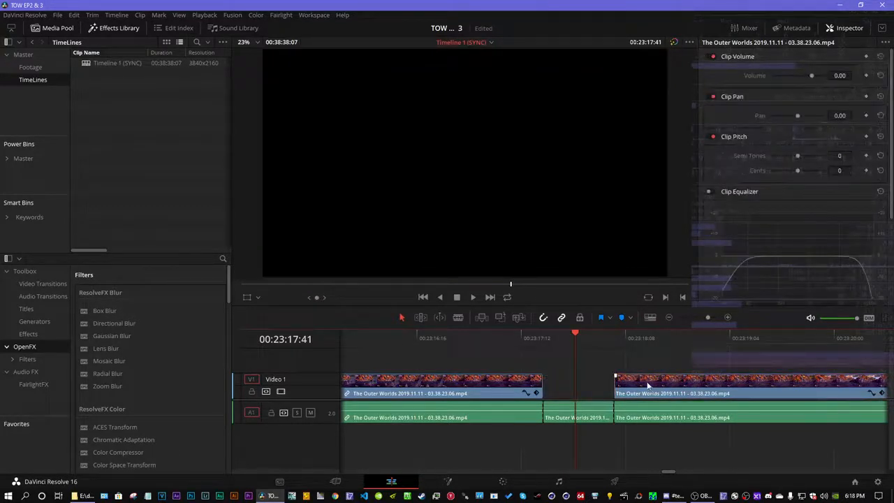
left_click_drag(645, 387, 578, 389)
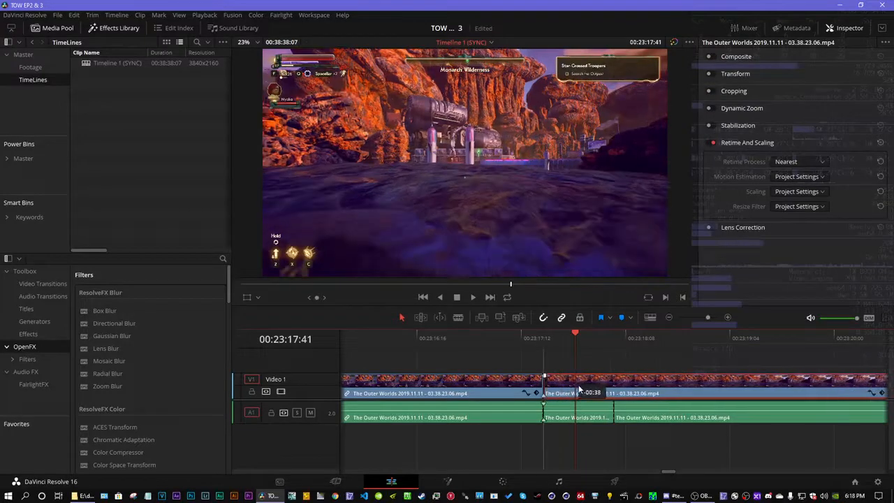
- Play and scan the recording after the repaired cut, from around 00:24:30 up to about 00:25:06
left_click(668, 317)
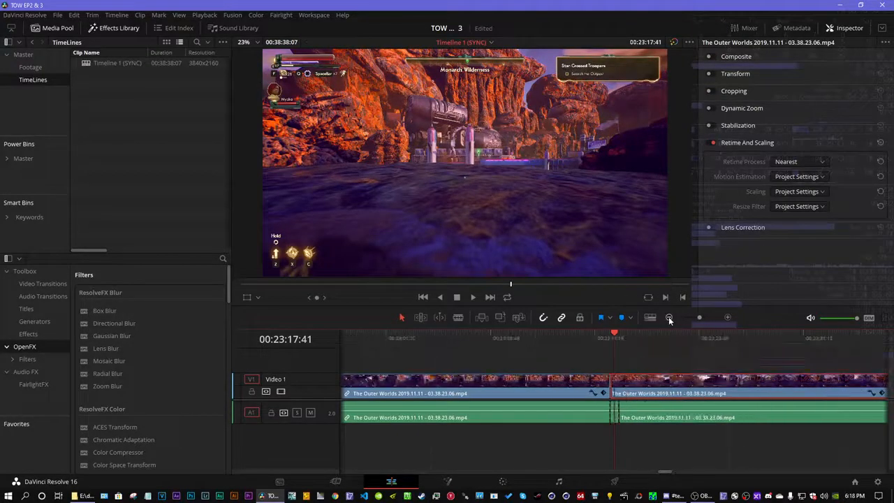
left_click_drag(660, 473, 684, 464)
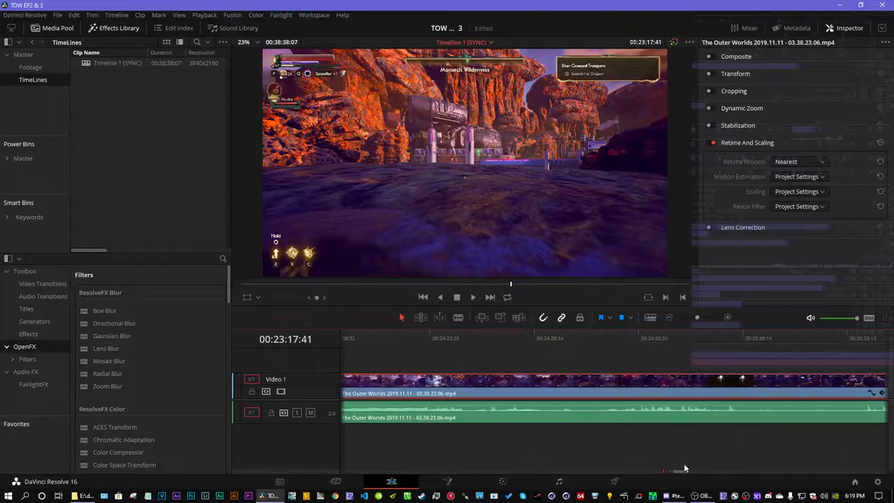
left_click_drag(451, 338, 483, 340)
key("space")
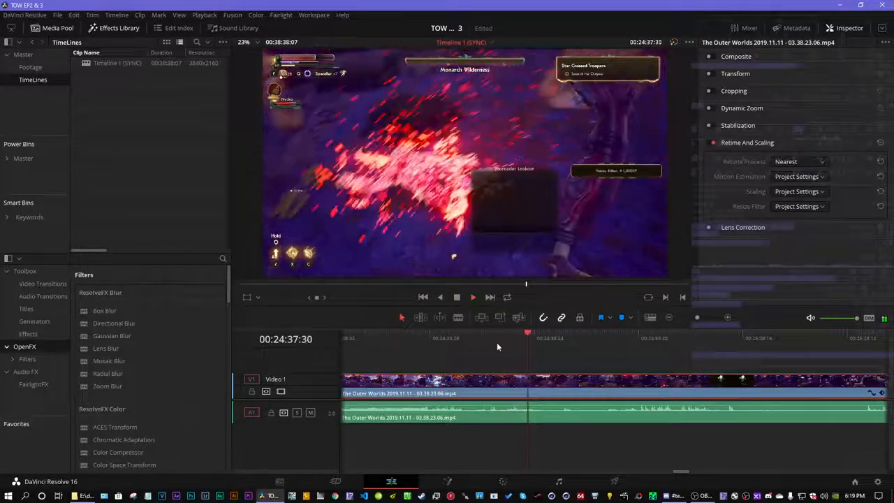
left_click(560, 337)
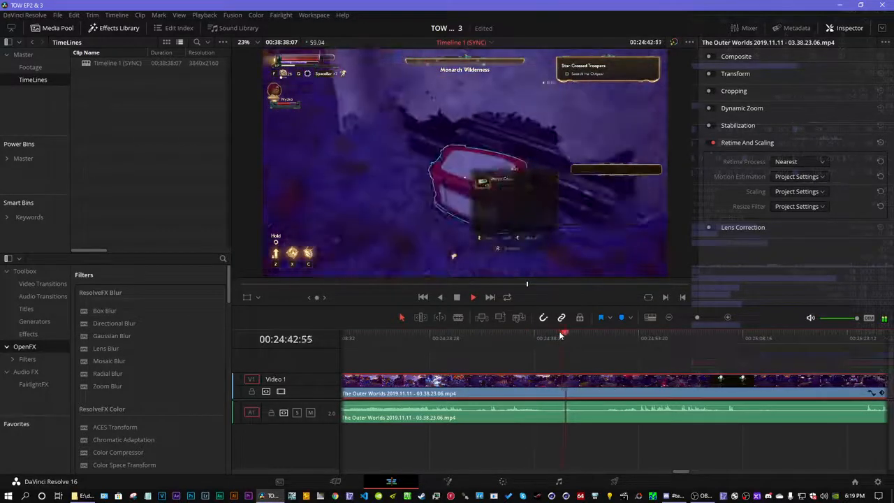
left_click_drag(631, 338, 730, 342)
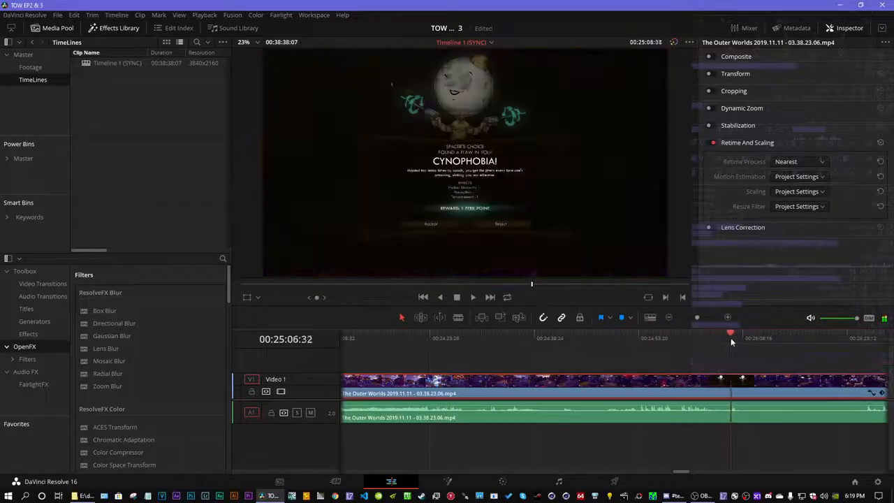
- Scan the recording onward from 00:25:08:24 to 00:27:03:24 for further jumps
left_click_drag(681, 472, 695, 471)
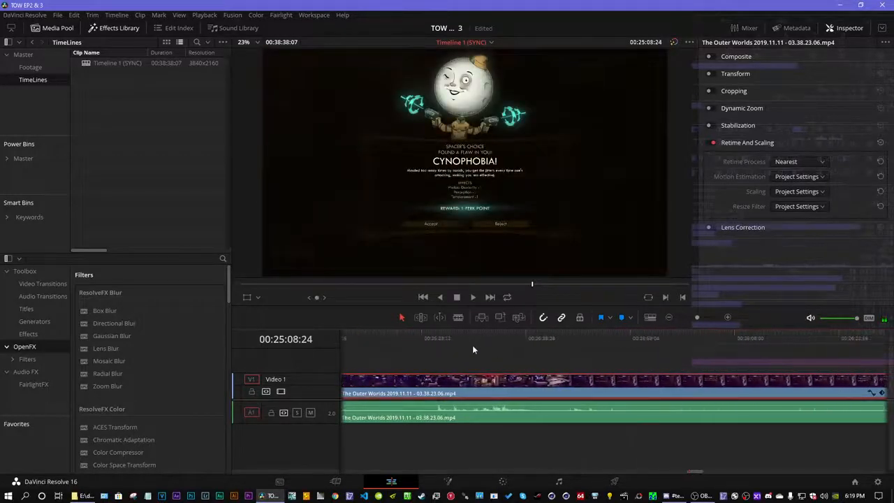
left_click_drag(472, 343, 664, 347)
left_click_drag(697, 472, 707, 472)
left_click(380, 333)
left_click_drag(381, 330, 466, 334)
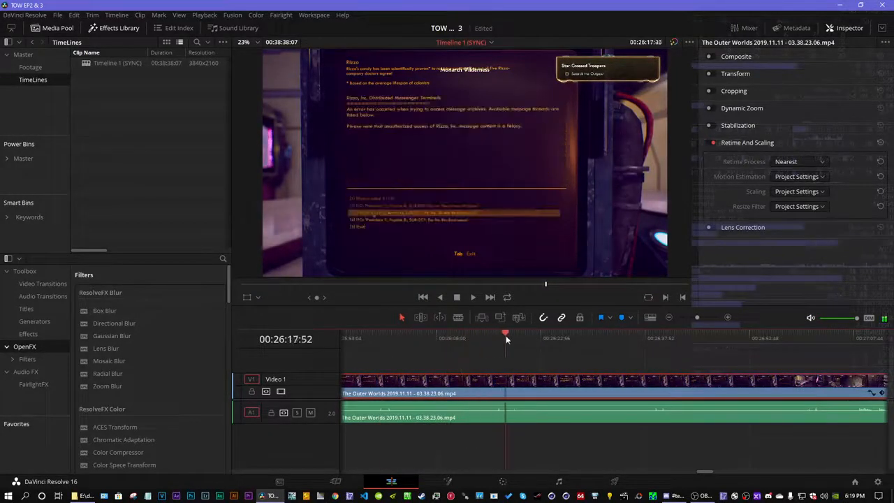
left_click_drag(563, 340, 823, 328)
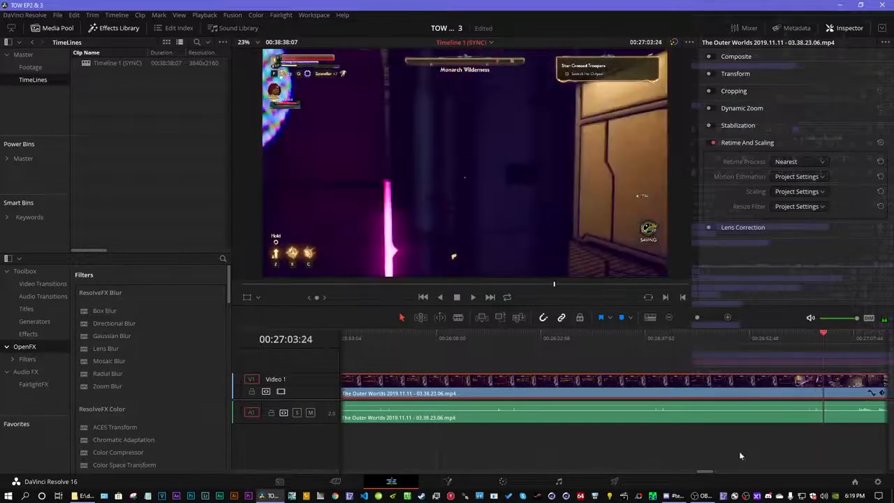
- Continue scanning the recording from 00:27:03:24 through 00:30:01:08 for further jumps
left_click_drag(700, 472, 717, 472)
left_click_drag(459, 331, 818, 335)
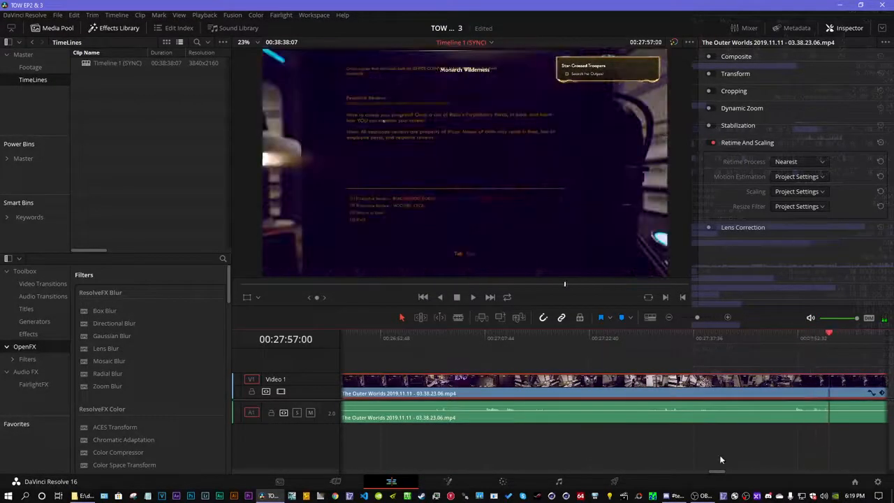
left_click_drag(717, 471, 733, 471)
left_click_drag(574, 336, 748, 347)
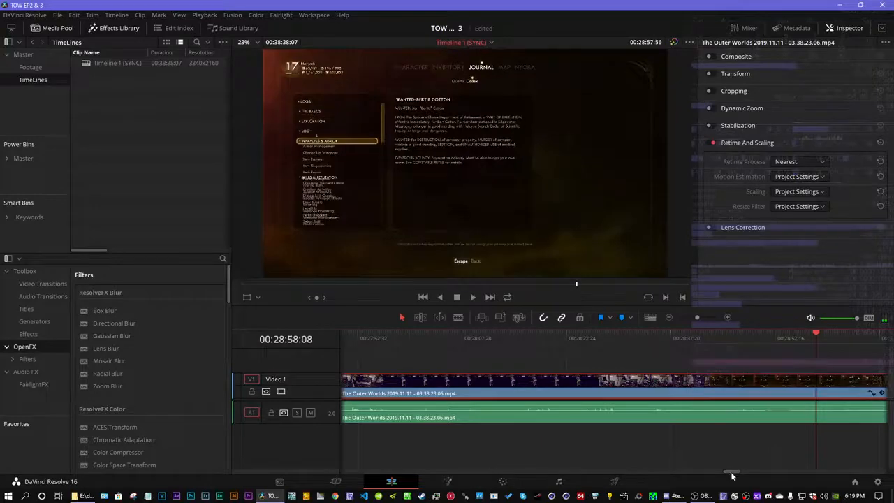
left_click_drag(732, 475, 747, 474)
left_click_drag(512, 335, 787, 343)
left_click_drag(749, 471, 768, 470)
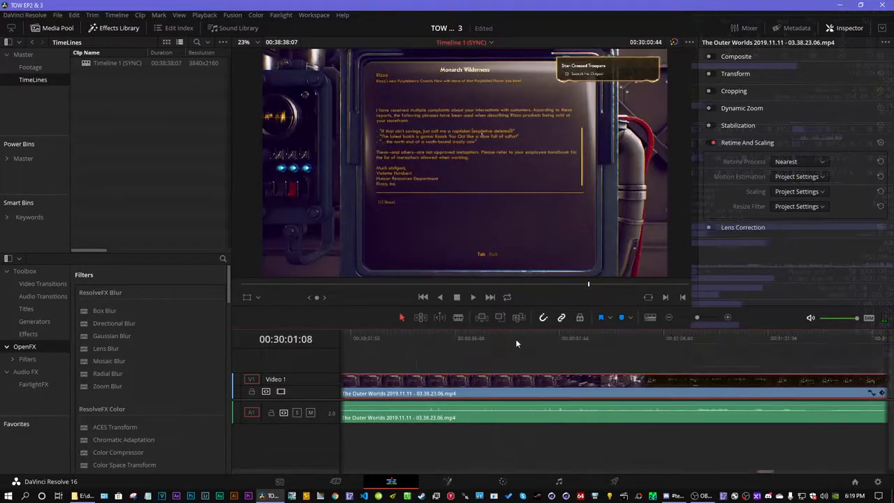
- Play the footage from just before 00:30:51:44, stop at 00:30:56:26 and enlarge the timeline to frame level
mouse_move(534, 333)
left_mouse_down()
mouse_move(587, 335)
mouse_move(531, 337)
mouse_move(543, 336)
left_mouse_up()
key("space")
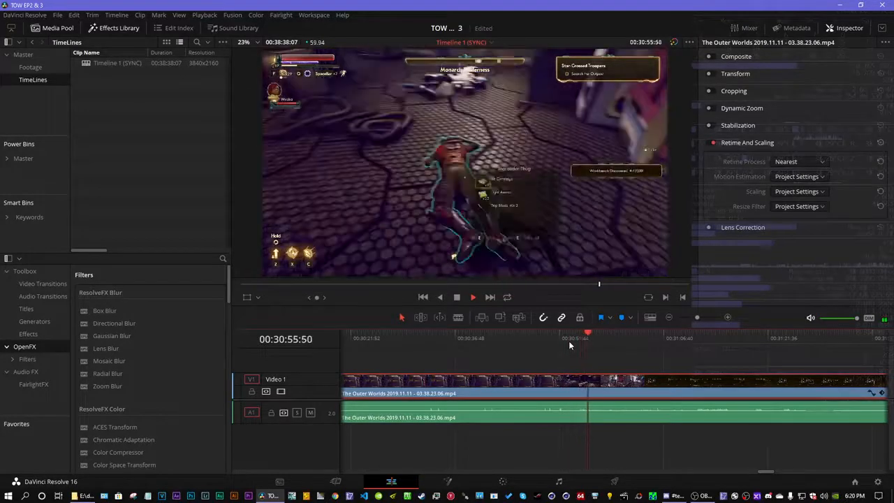
key("space")
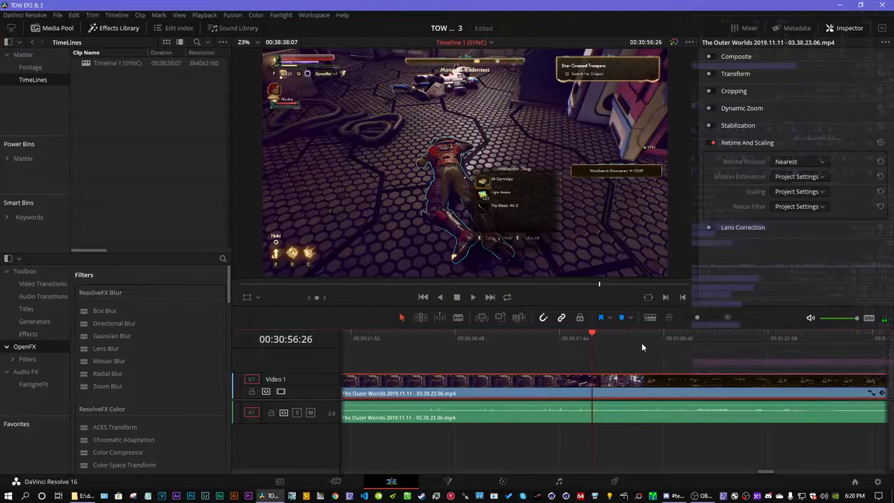
left_click(727, 317)
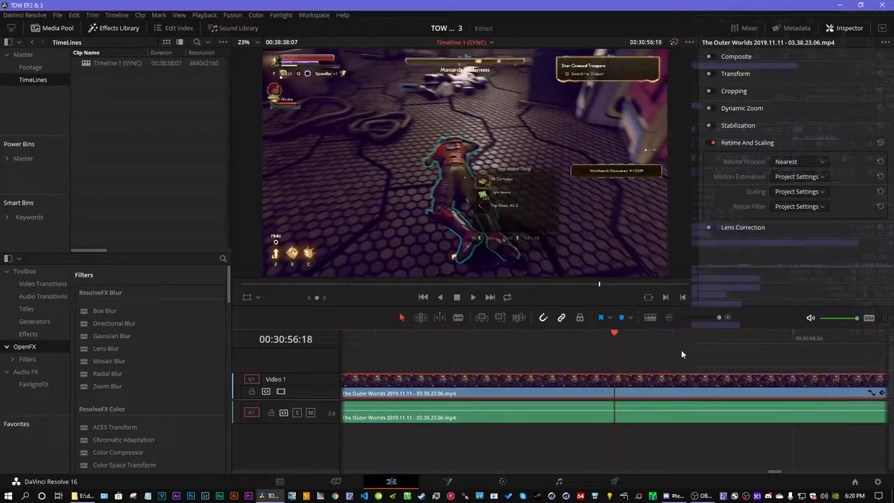
- Inspect the frames backward from 00:30:56:18 to around 00:30:55:38 for the start of the jump
key("Left")
key("Left")
key("Left")
key("Left")
key("Left")
key("Left")
key("Left")
key("Left")
key("Left")
key("Left")
key("Left")
key("Left")
key("Left")
key("Left")
key("Left")
key("Left")
key("Left")
key("Left")
key("Left")
key("Left")
key("Left")
key("Left")
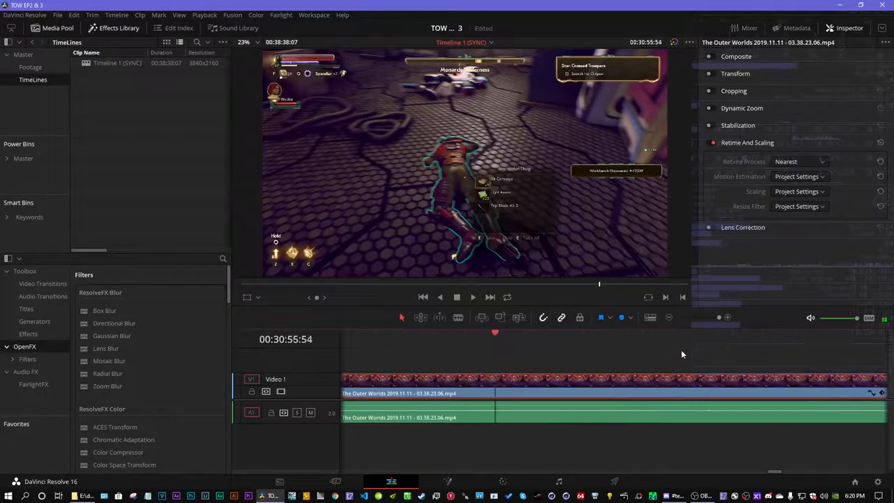
key("Left")
key("Left")
key("Left")
key("Left")
key("Left")
key("Right")
key("Right")
key("Right")
key("Right")
key("Right")
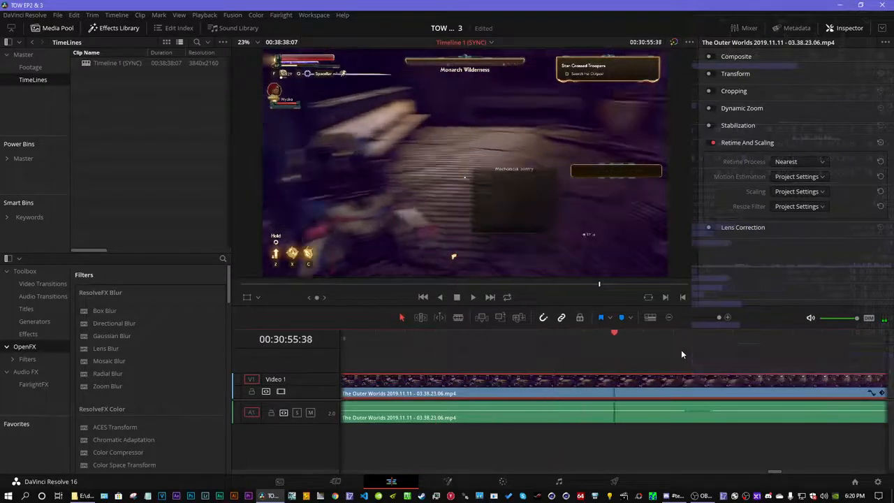
- Examine the frames from 00:30:55:33 to 00:30:55:41 one at a time
key("Left")
key("Left")
key("Left")
key("Left")
key("Left")
key("Left")
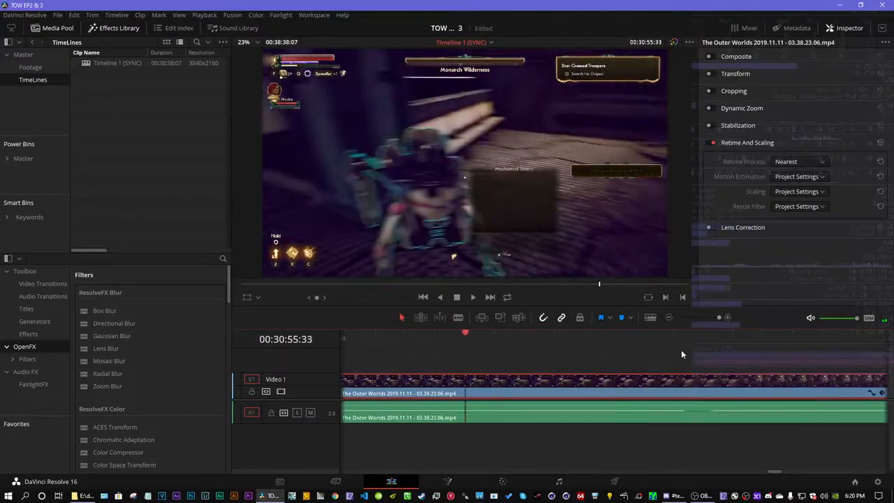
key("Right")
key("Right")
key("Right")
key("Right")
key("Right")
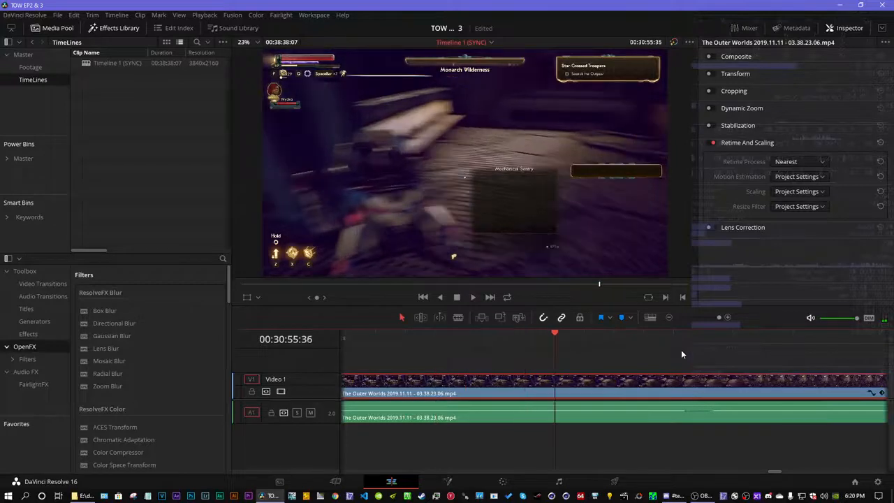
key("Right")
key("Right")
key("Right")
key("Right")
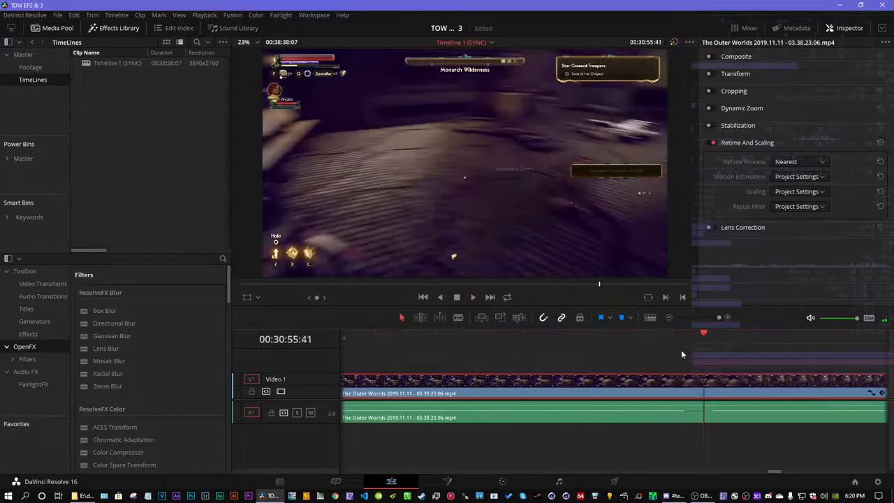
- Compare the adjacent frames 00:30:55:41 and 00:30:55:42 repeatedly, ending on 00:30:55:42
key("Left")
key("Right")
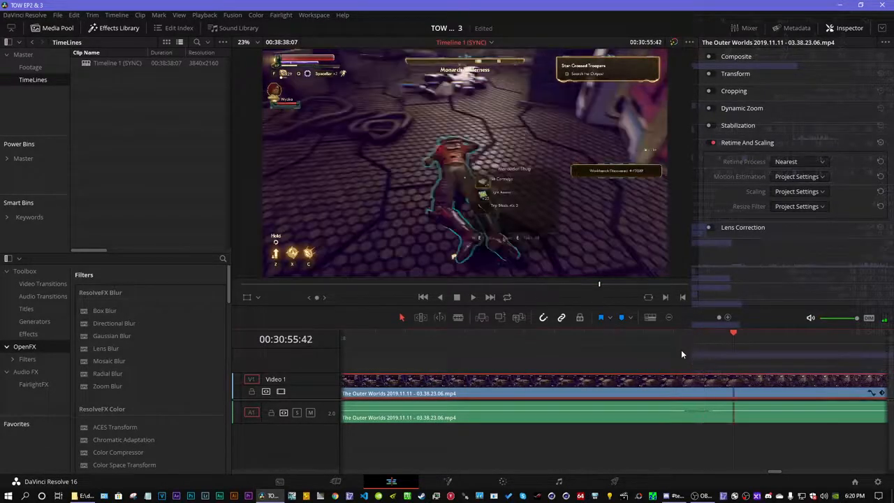
key("Left")
key("Right")
key("Left")
key("Right")
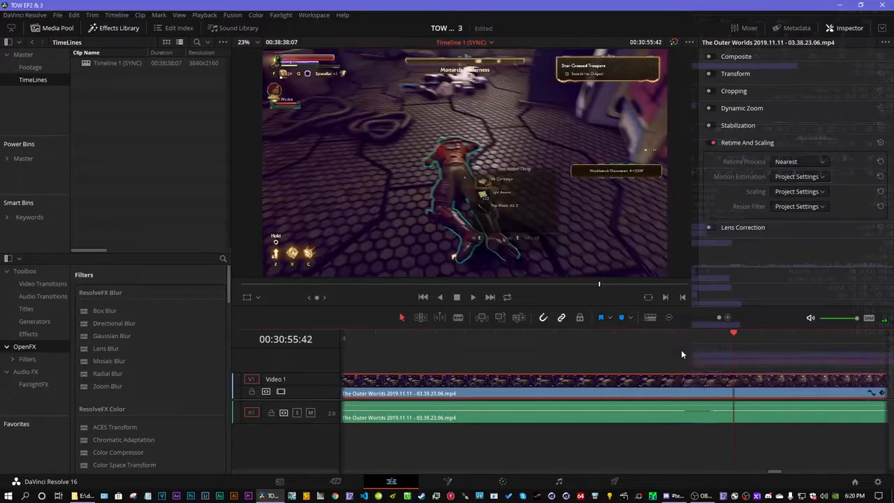
- Split the video and audio clips at 00:30:55:42, the start of the jump
key("Left")
key("Right")
key("b")
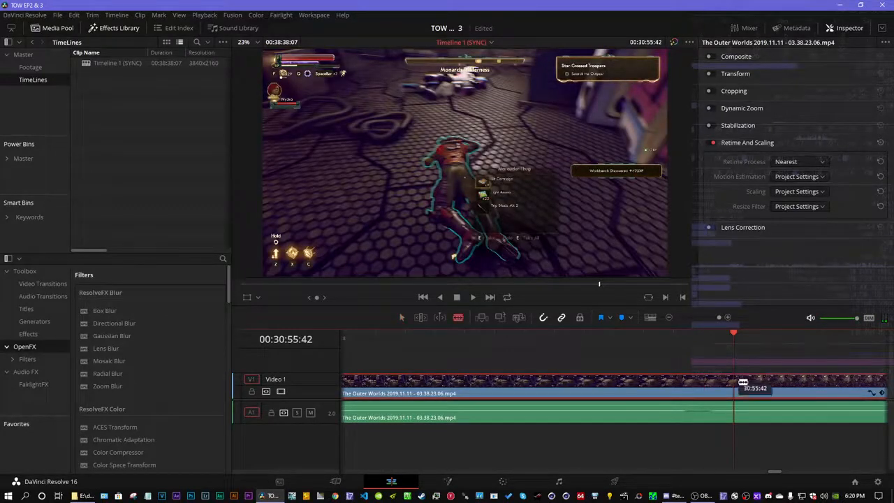
left_click(735, 384)
key("a")
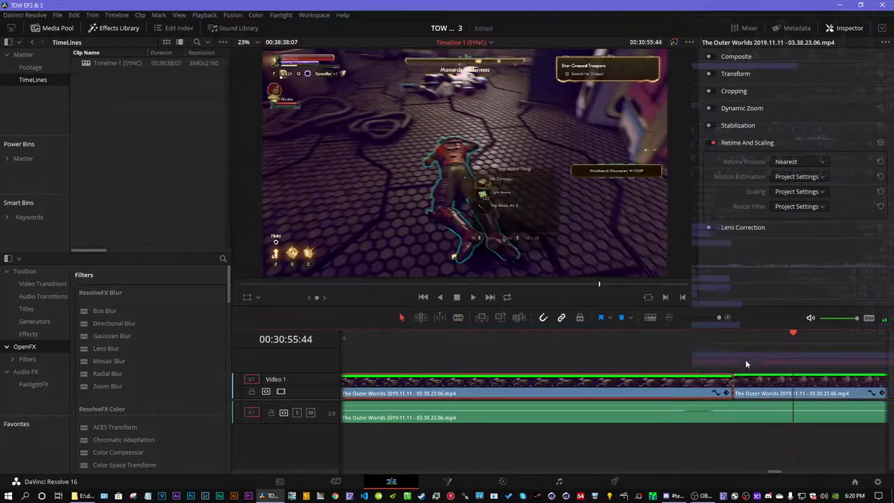
key("b")
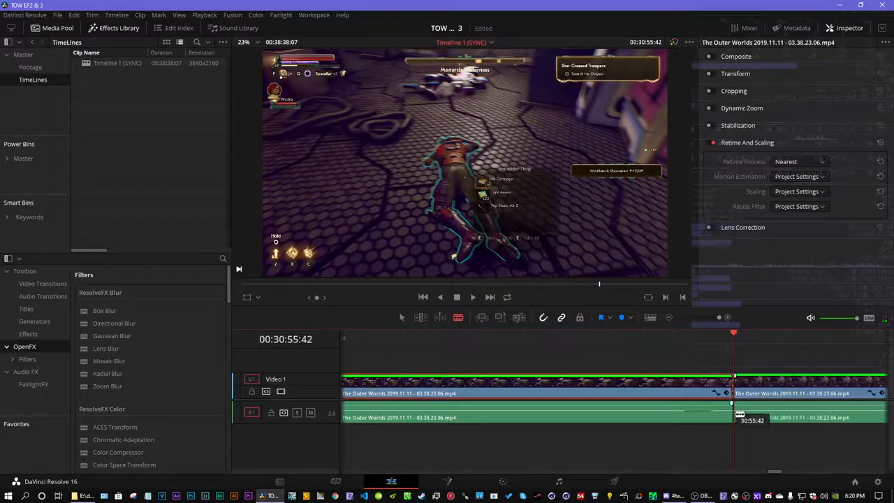
- Examine the frames one at a time from 00:30:55:42 to 00:30:56:18 for the end of the jump
key("Right")
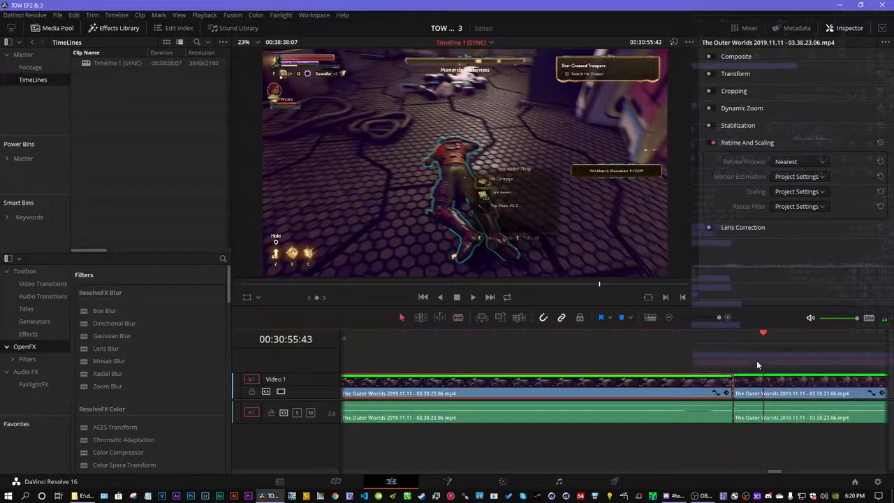
key("Right")
key("Right")
key("Right")
key("Right")
key("Right")
key("Right")
key("Right")
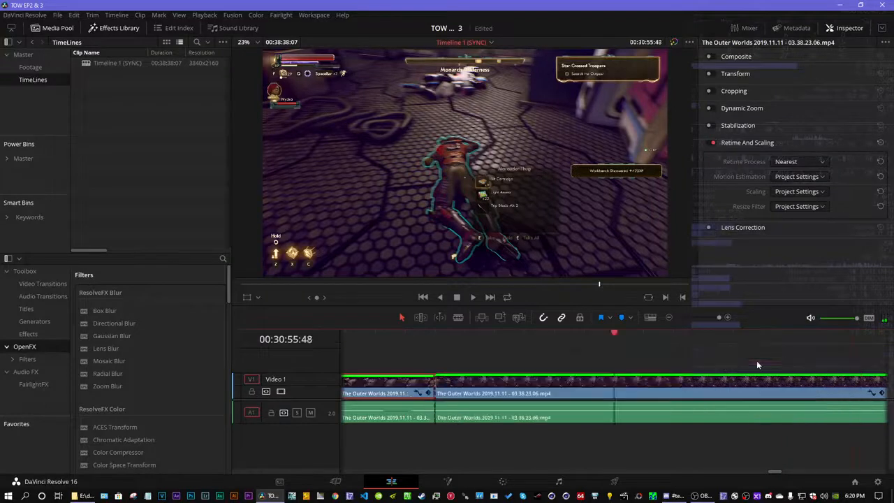
key("Right")
key("Right")
key("Right")
key("Right")
key("Right")
key("Right")
key("Right")
key("Right")
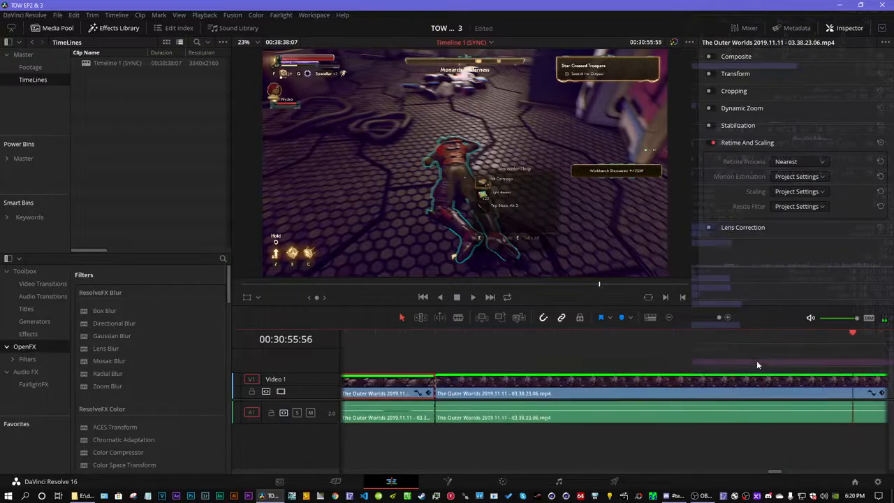
key("Right")
key("Right")
key("Right")
key("Right")
key("Right")
key("Right")
key("Right")
key("Right")
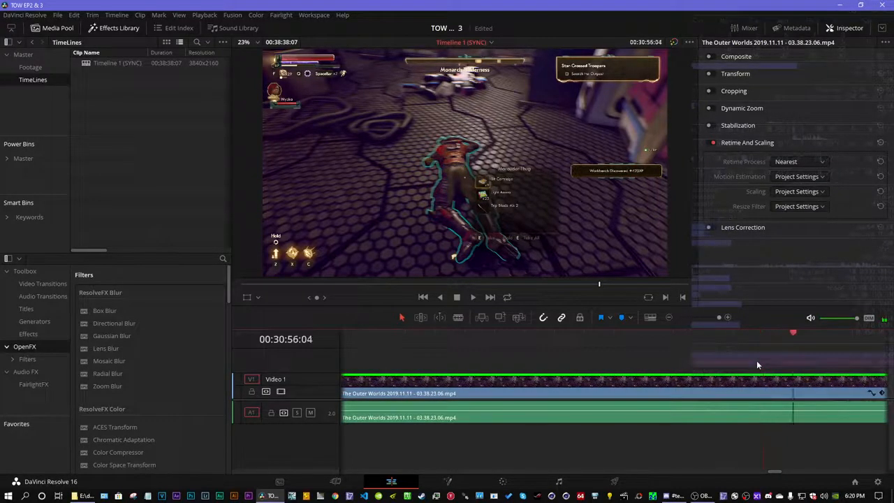
key("Right")
key("Right")
key("Right")
key("Right")
key("Right")
key("Right")
key("Right")
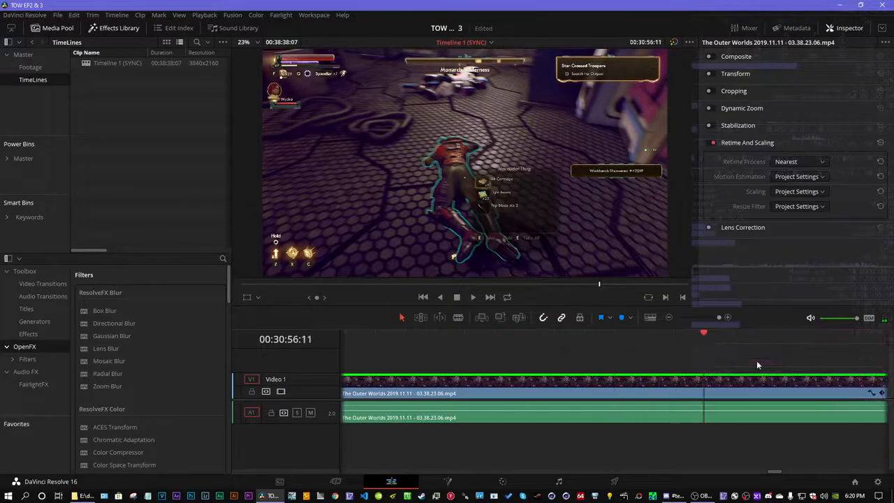
key("Right")
key("Right")
key("Right")
key("Right")
key("Right")
key("Right")
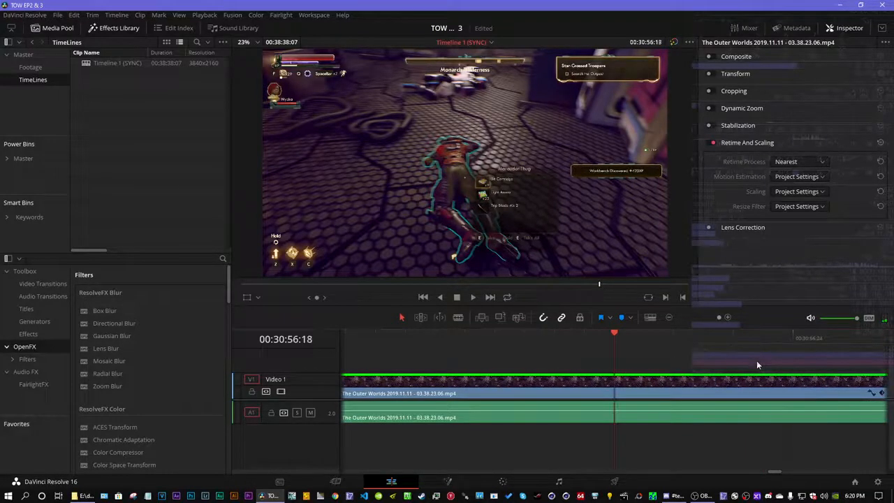
- Compare the adjacent frames from 00:30:56:17 to 00:30:56:19, ending on 00:30:56:18
key("Right")
key("Left")
key("Left")
key("Left")
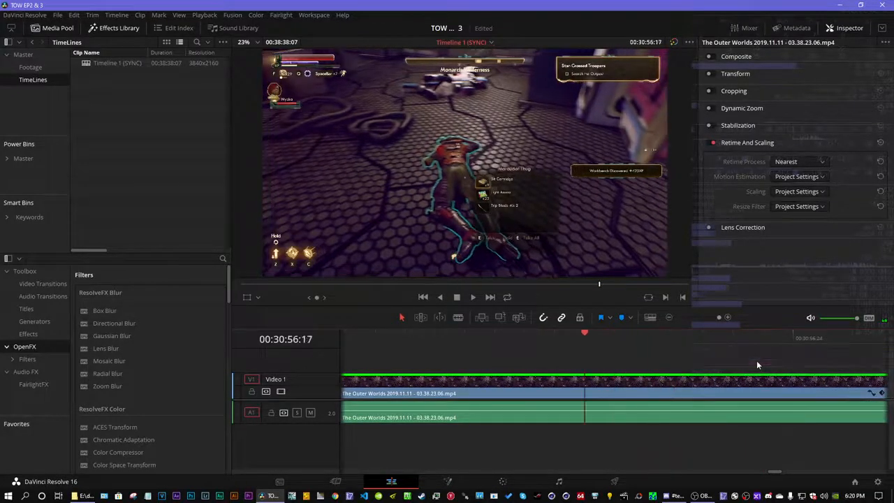
key("Right")
key("Right")
key("Left")
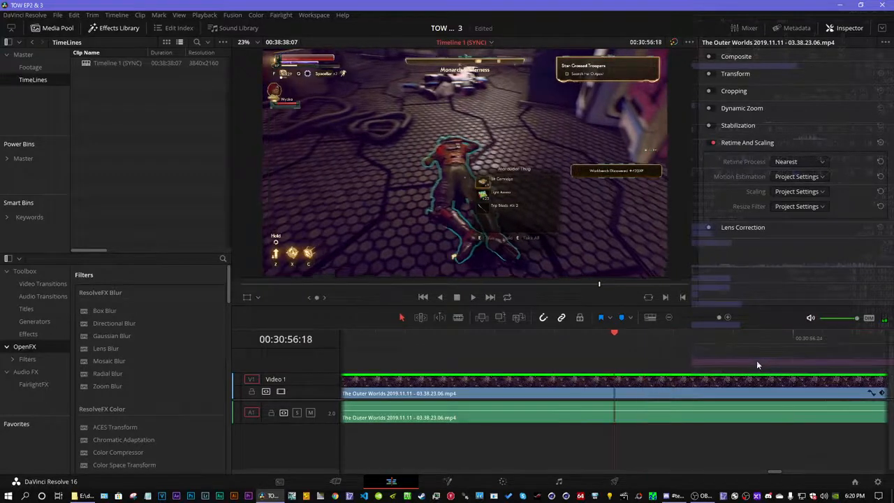
- Split the video and audio clips at 00:30:56:18, the end of the jump
key("b")
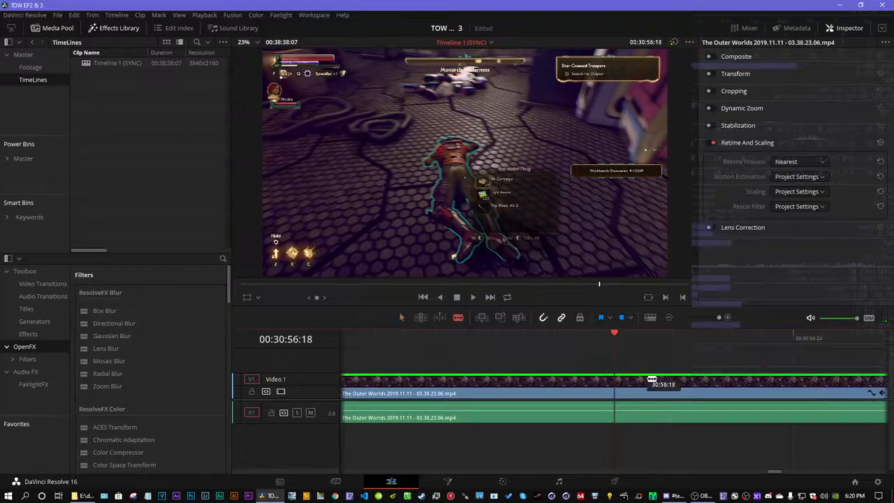
left_click(615, 388)
left_click(617, 414)
- Delete the short video segment between the two cuts and move the following video clip back 36 frames to close the gap
left_click(568, 387)
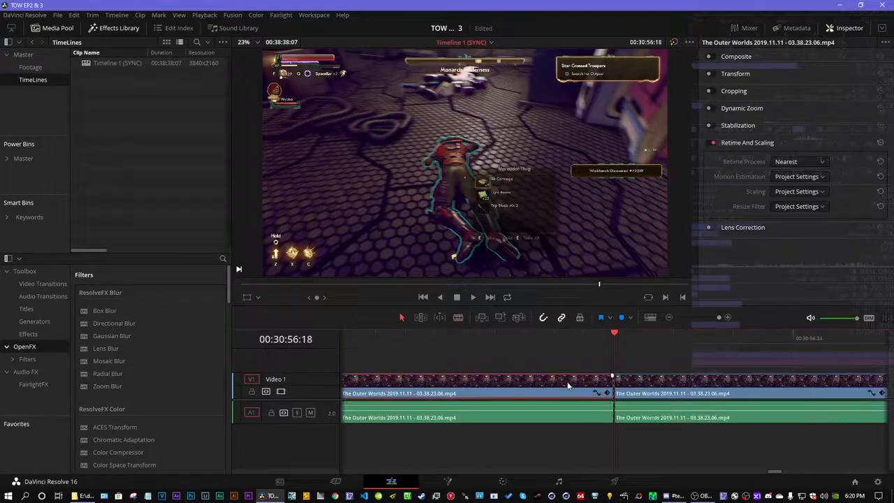
left_click(669, 317)
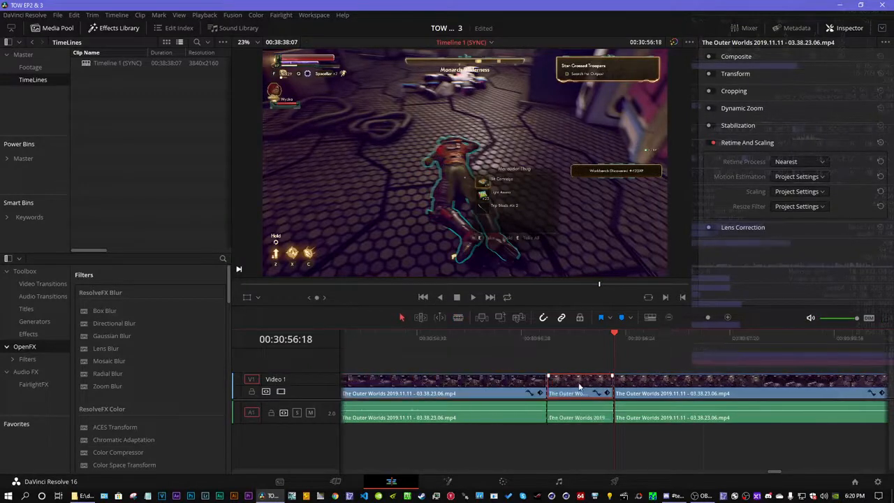
key("BackSpace")
left_click_drag(645, 385, 583, 392)
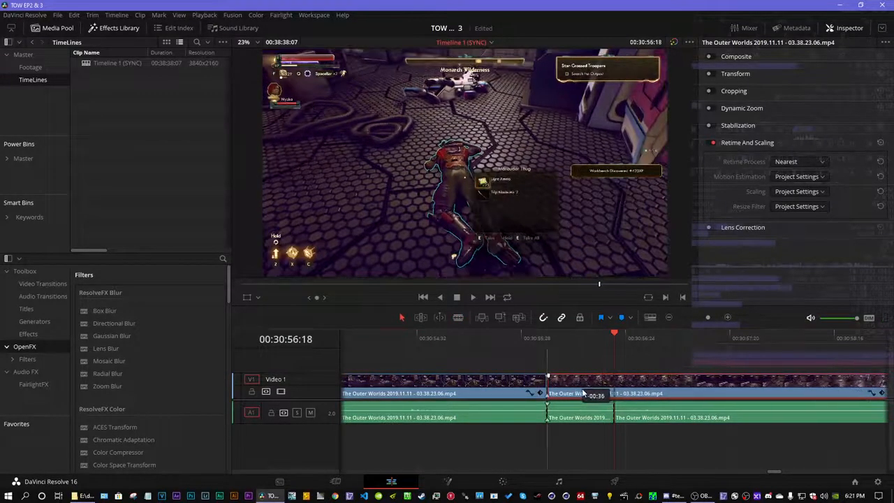
- Play the repaired section from 00:30:55:34 to 00:31:02:05 with the viewer at 100%, and return the viewer to Fit
left_click(534, 340)
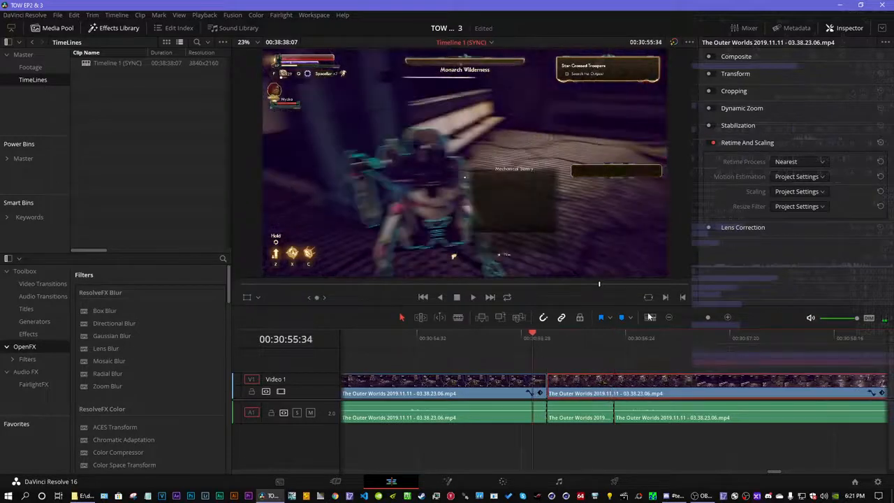
left_click(668, 317)
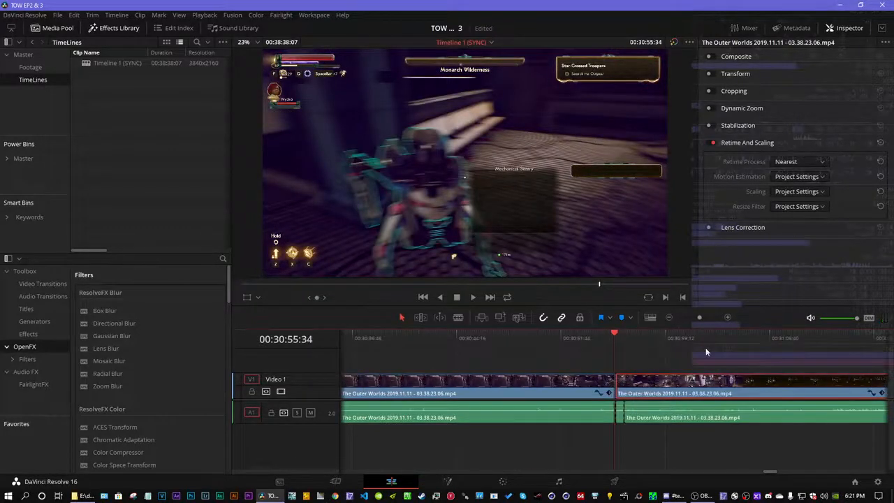
left_click(259, 43)
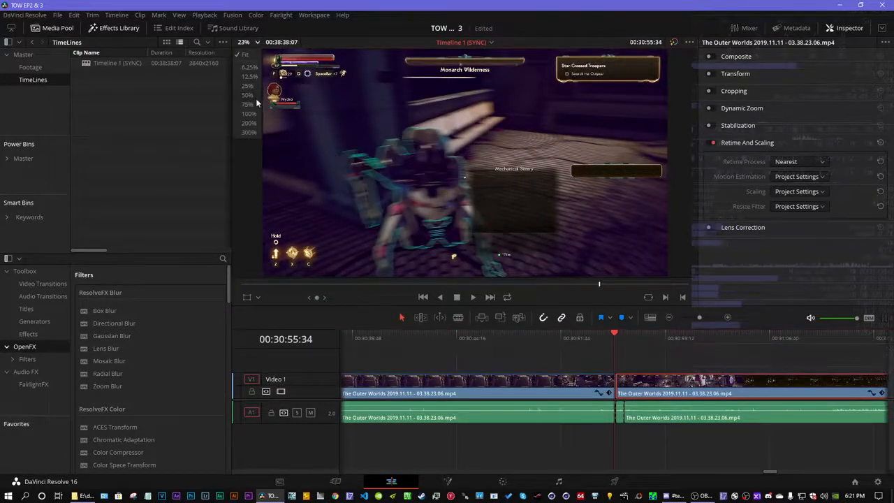
left_click(248, 114)
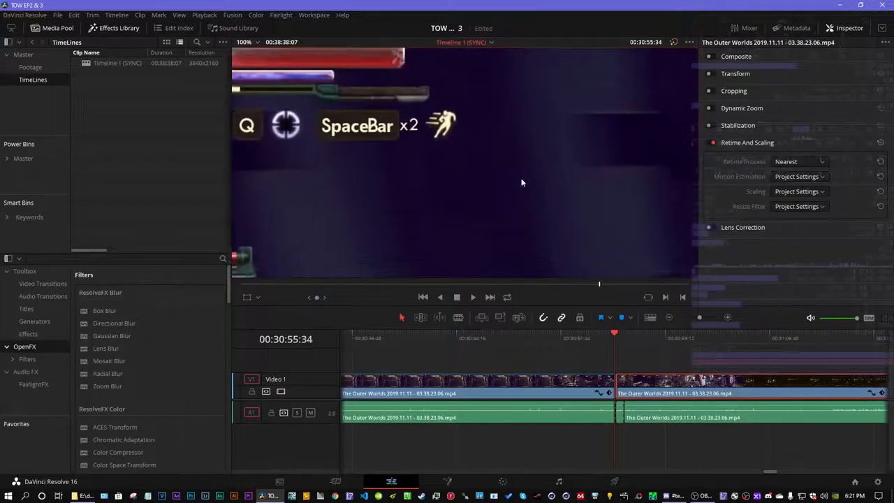
key("space")
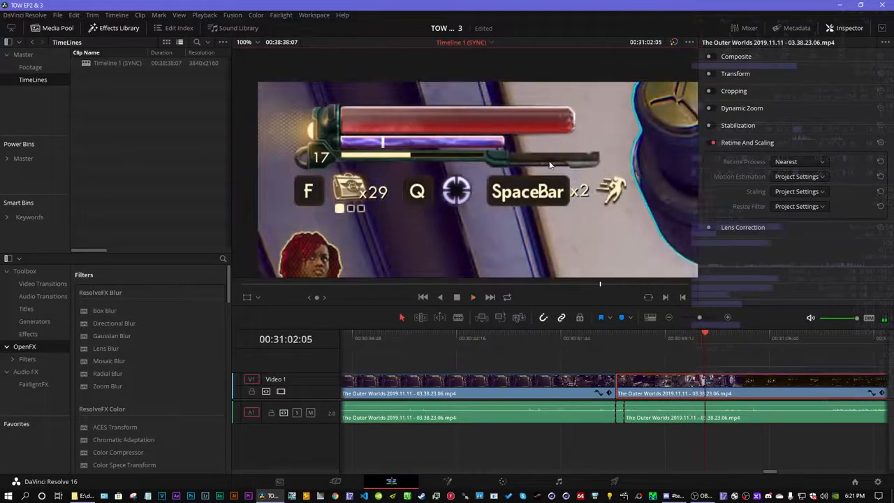
left_click(247, 42)
left_click(253, 60)
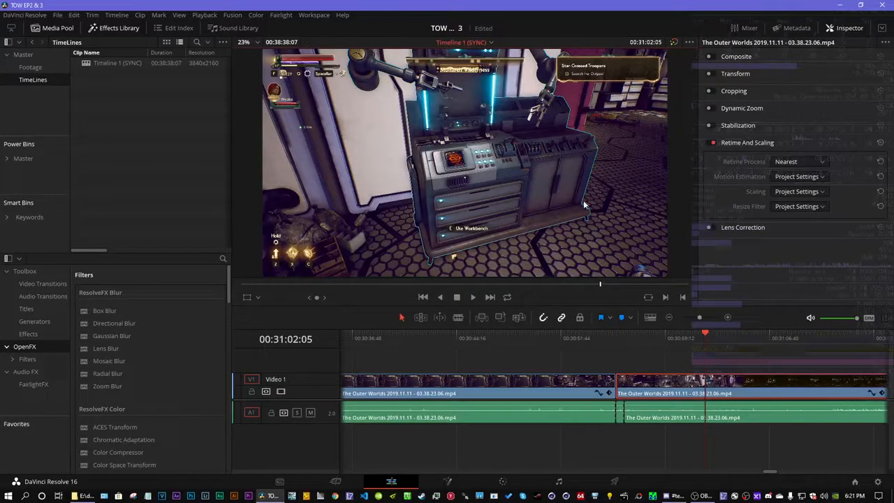
- Check the sync near the end of the timeline by playing from about 00:38:15, and move to the video's end at 00:38:36:53
left_click_drag(770, 472, 869, 474)
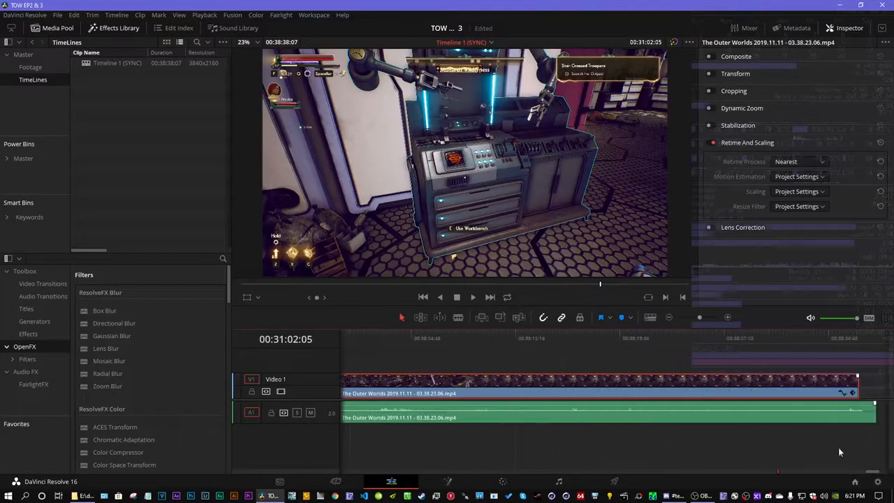
left_click_drag(521, 336, 606, 337)
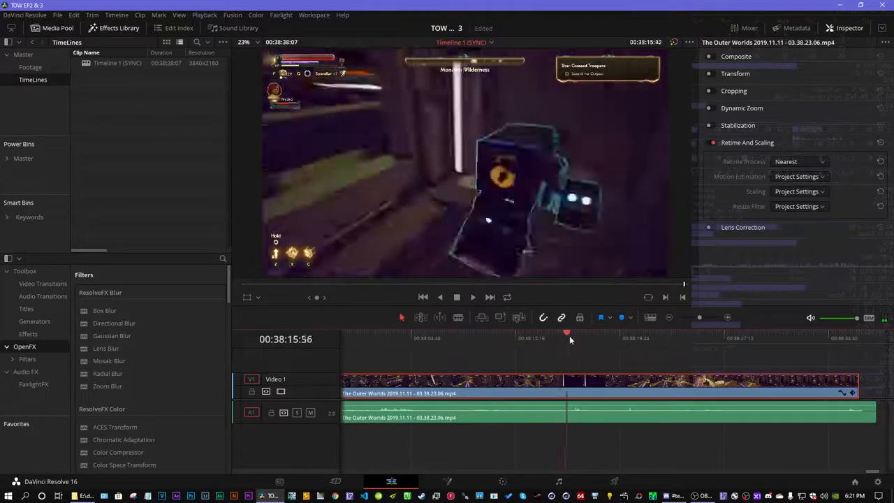
key("space")
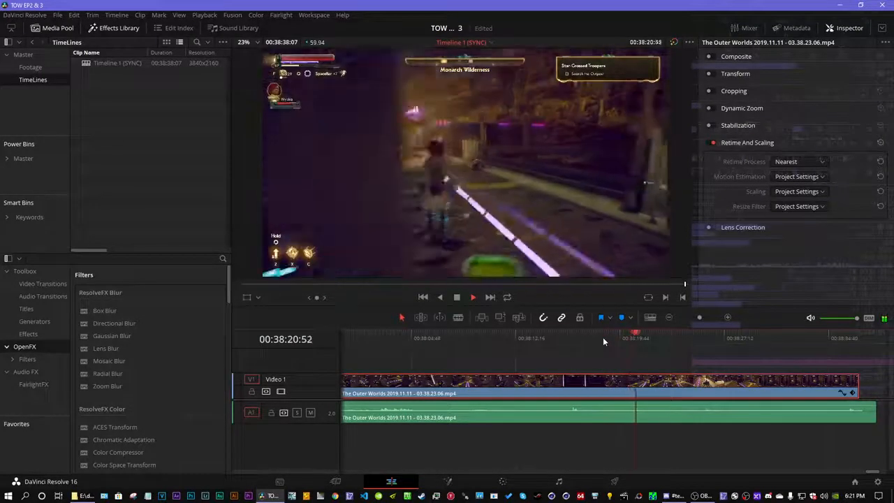
left_click_drag(797, 336, 856, 341)
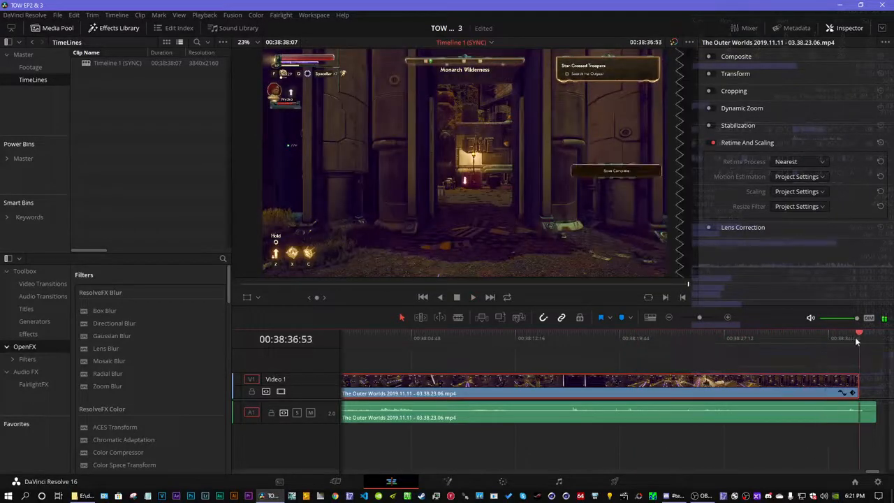
- Return to the timeline start and create a new timeline named Timeline 1 (SPEED) from Timeline 1 (SYNC)
left_click(423, 297)
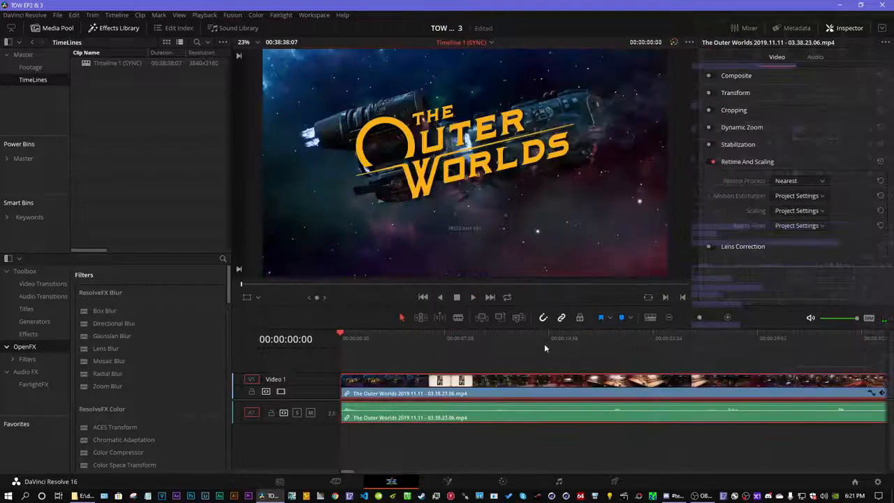
left_click(669, 317)
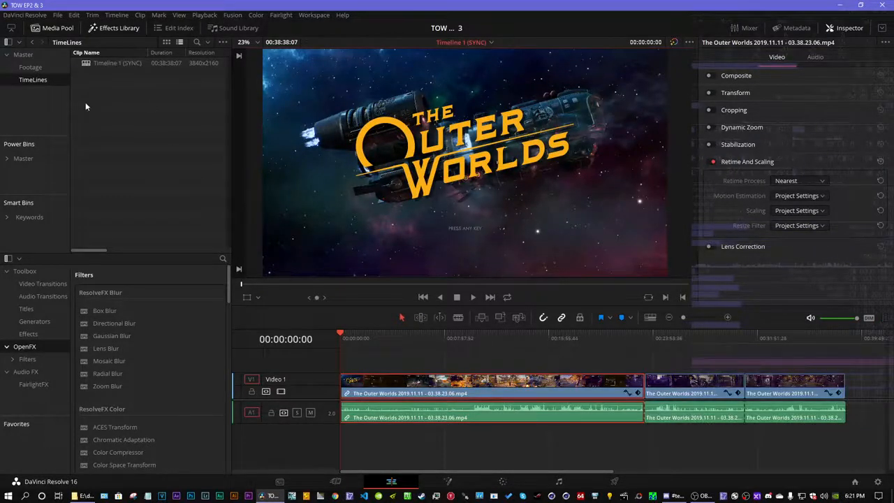
right_click(106, 62)
mouse_move(173, 70)
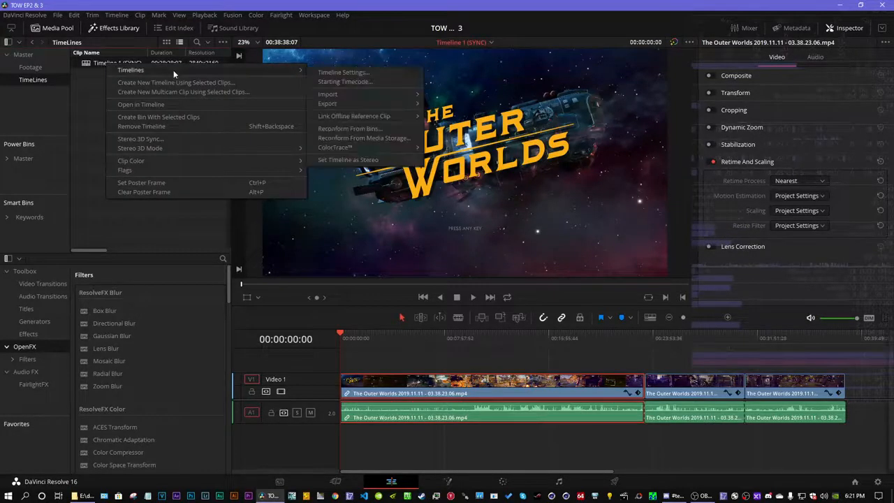
left_click(175, 83)
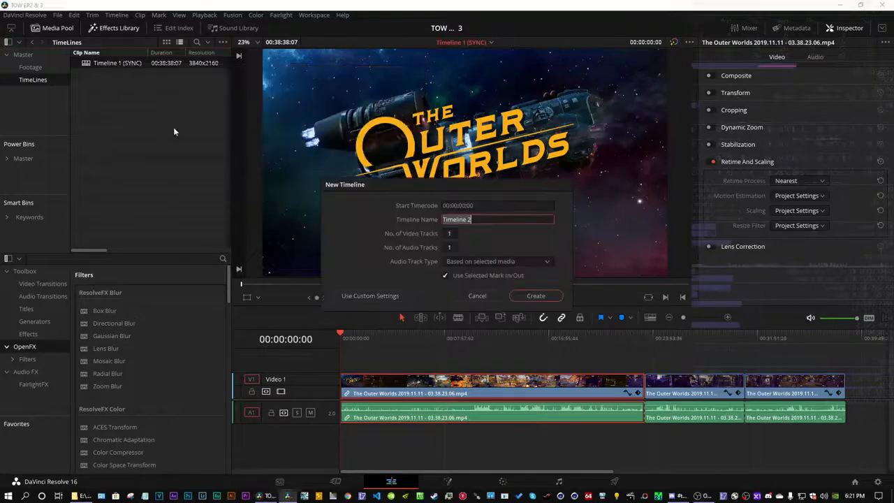
left_click(472, 219)
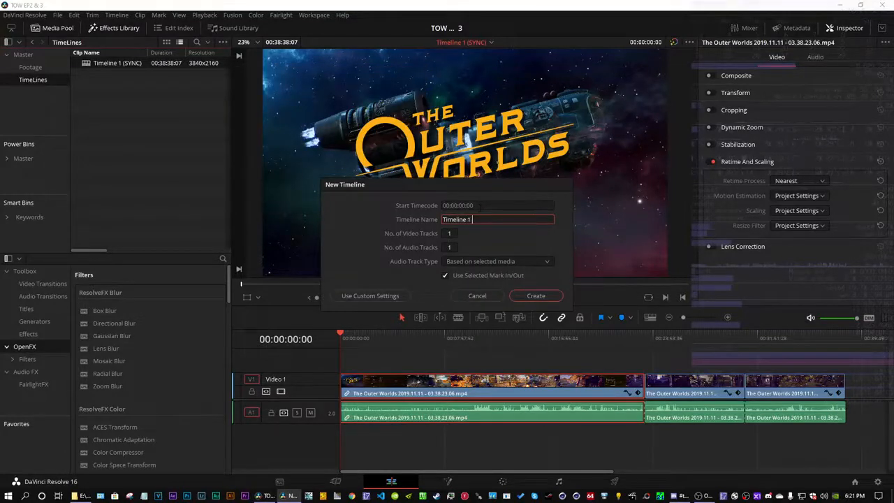
type("(SPEED")
key("Return")
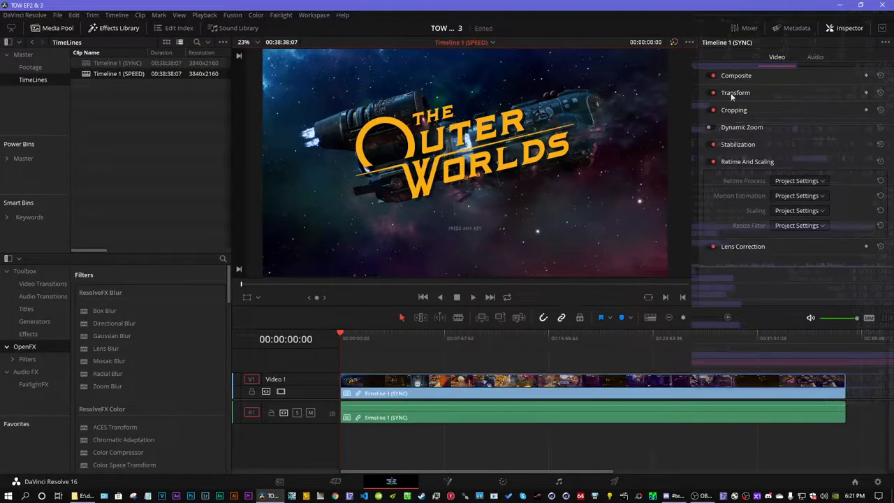
- Disable Composite, Transform, Cropping, Stabilization and Lens Correction on the nested clip, and set its Retime Process to Nearest
left_click(712, 76)
left_click(712, 110)
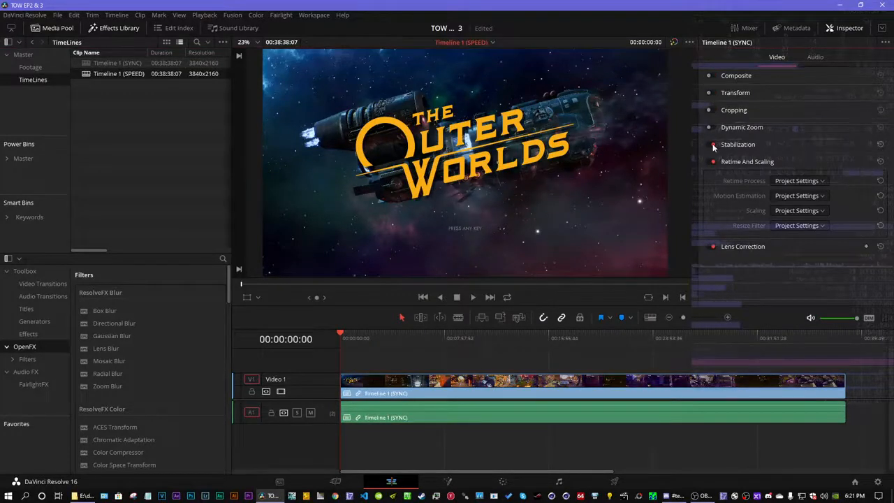
left_click(711, 246)
left_click(796, 181)
left_click(791, 199)
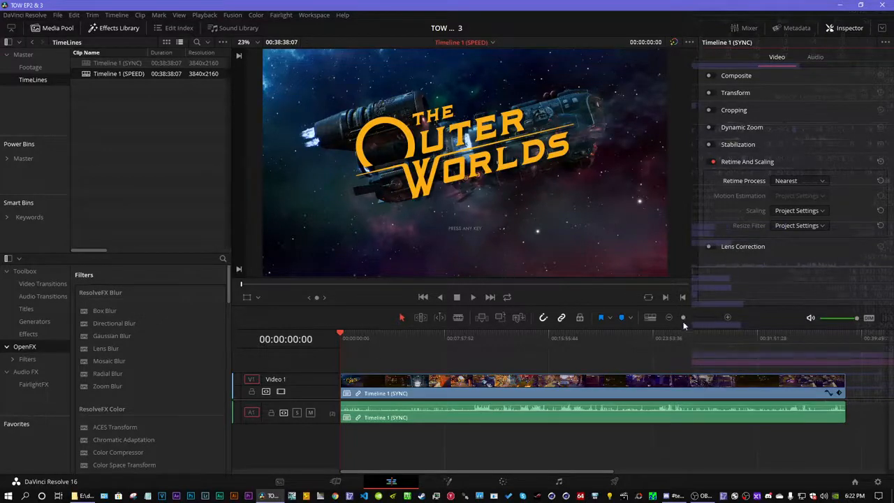
- Go to the frame where the character skills menu opens, around 00:01:31:29
left_click(726, 317)
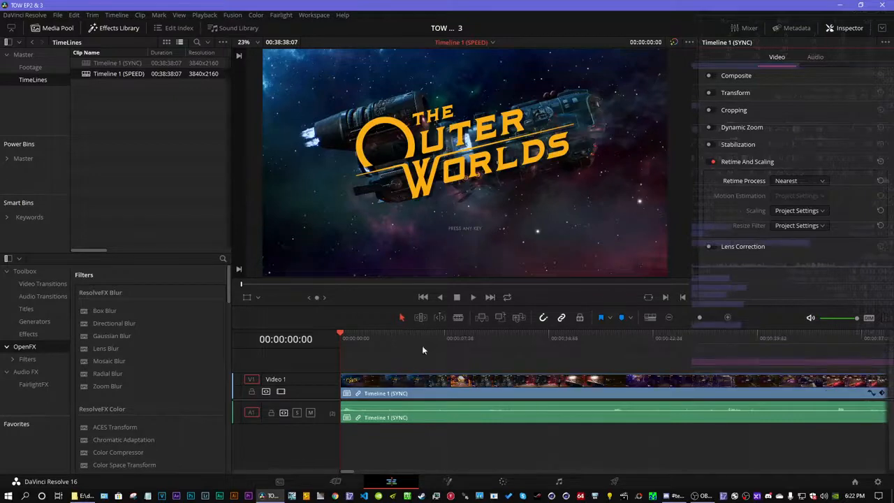
left_click_drag(340, 335, 670, 336)
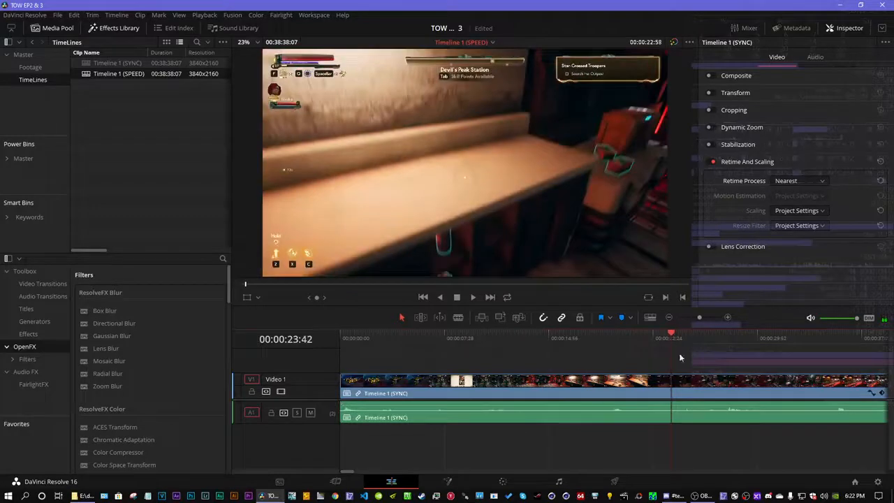
left_click(668, 317)
left_click_drag(352, 473, 360, 473)
left_click_drag(392, 333, 753, 337)
left_click(728, 317)
left_click(727, 318)
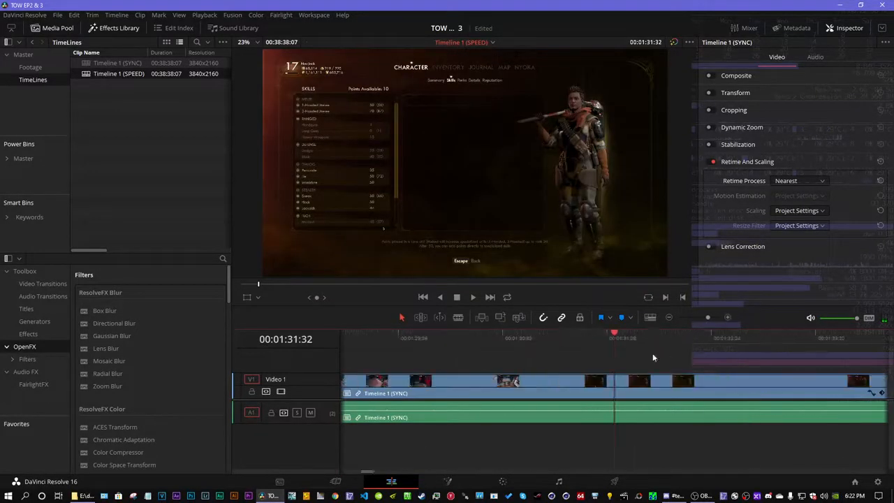
key("Left")
key("Left")
key("Left")
key("Left")
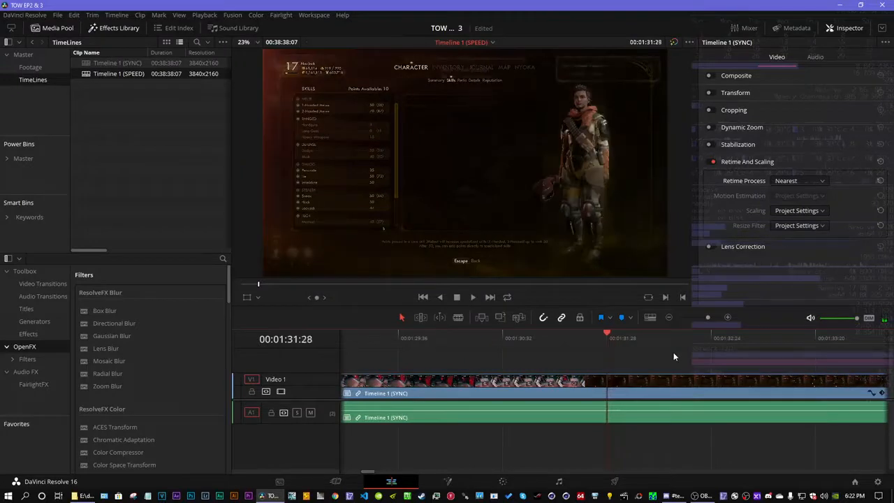
key("Right")
key("Right")
key("Left")
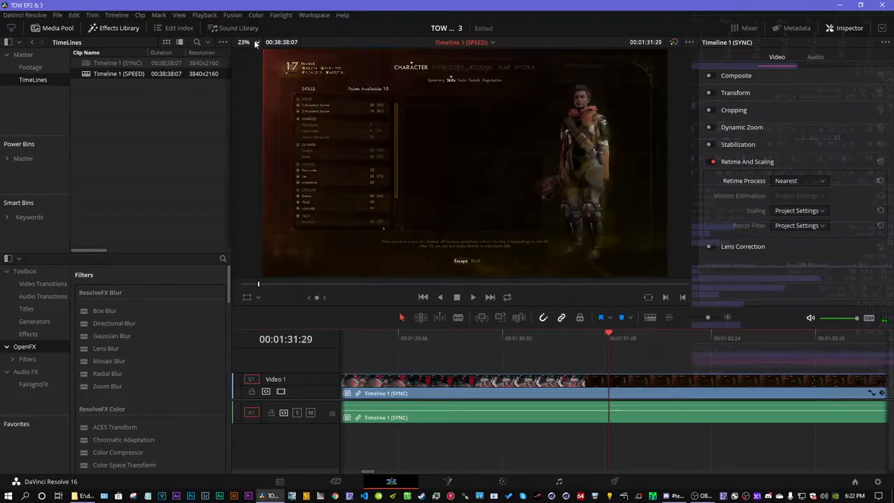
- Examine the skills menu's fade-in frame by frame at 100% viewer zoom, from 00:01:31:24 to 00:01:31:30
left_click(249, 42)
left_click(241, 110)
left_click_drag(544, 140, 379, 216)
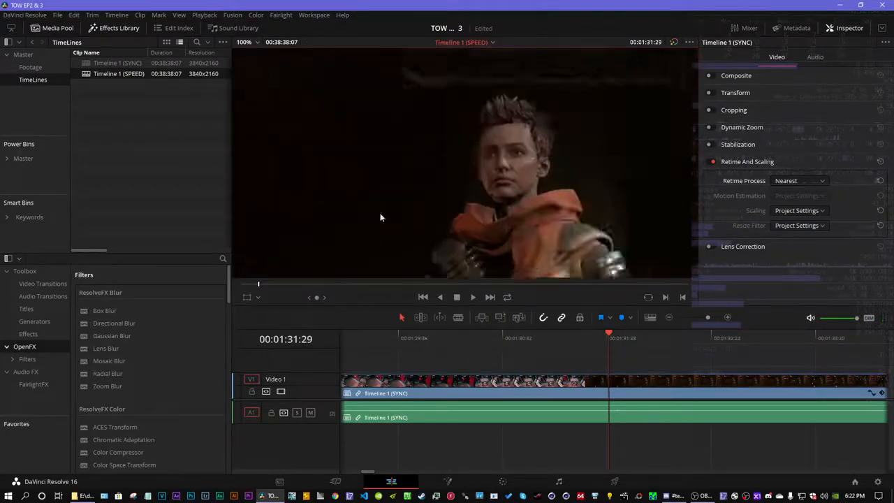
left_click_drag(575, 96, 660, 129)
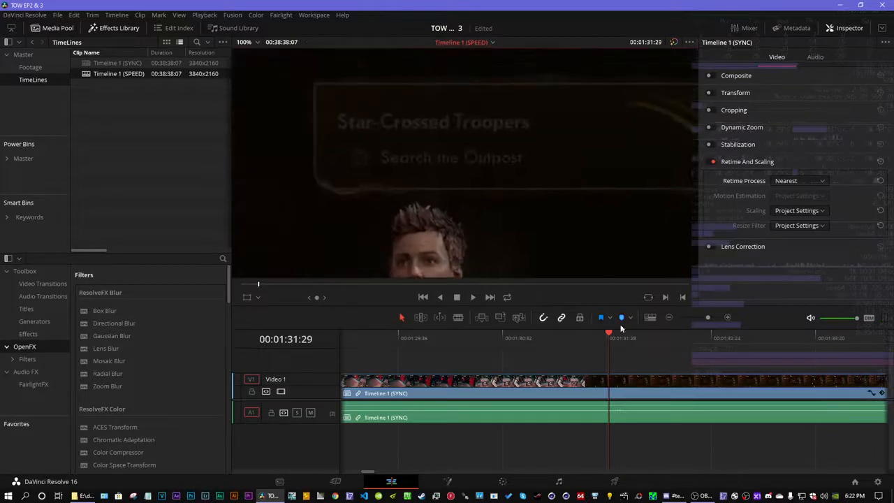
key("Right")
key("Left")
key("Left")
key("Left")
key("Left")
key("Left")
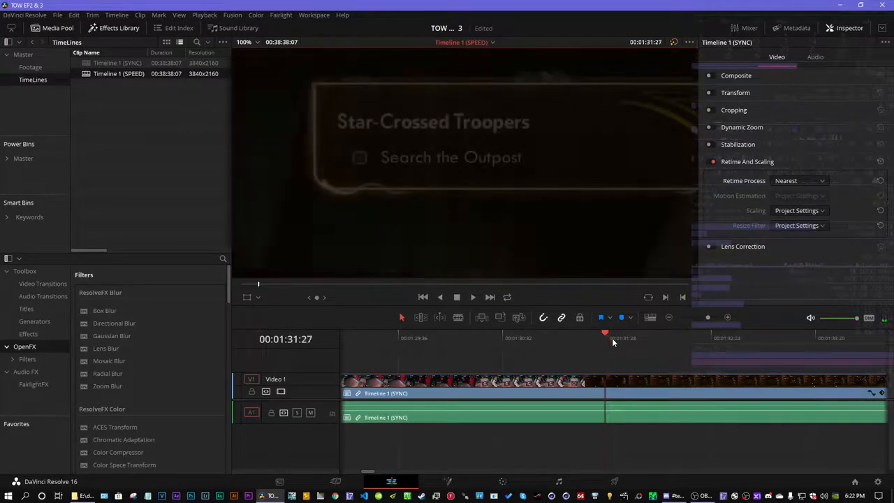
key("Left")
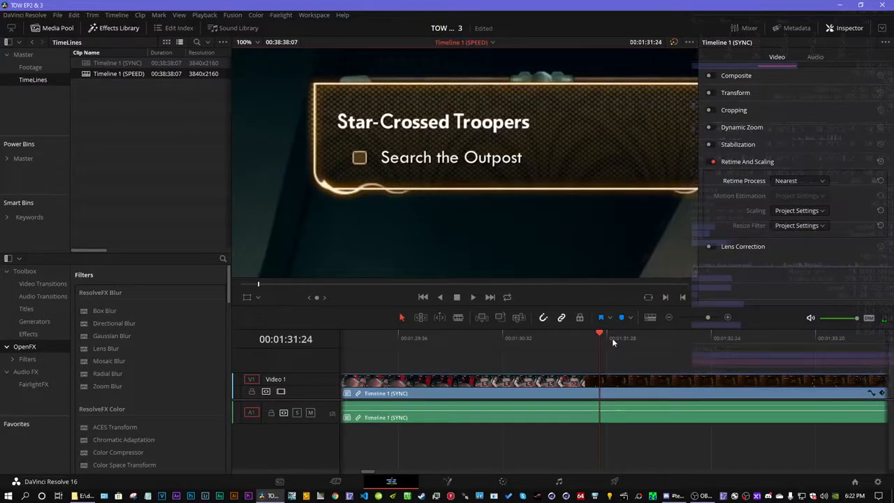
key("Right")
key("Right")
key("Right")
key("Right")
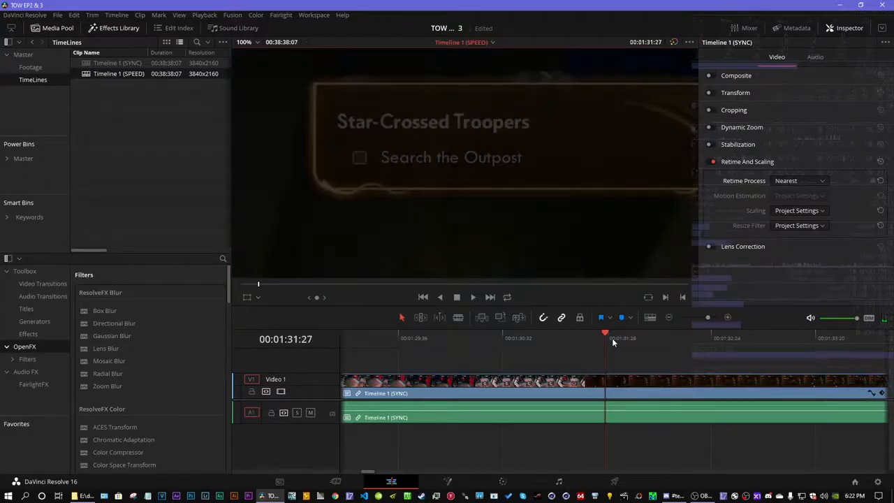
key("Right")
key("Right")
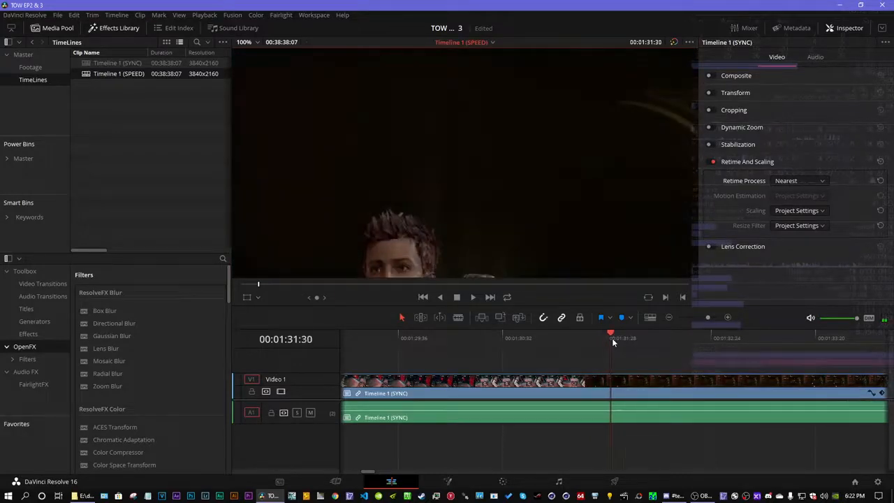
key("Left")
key("Right")
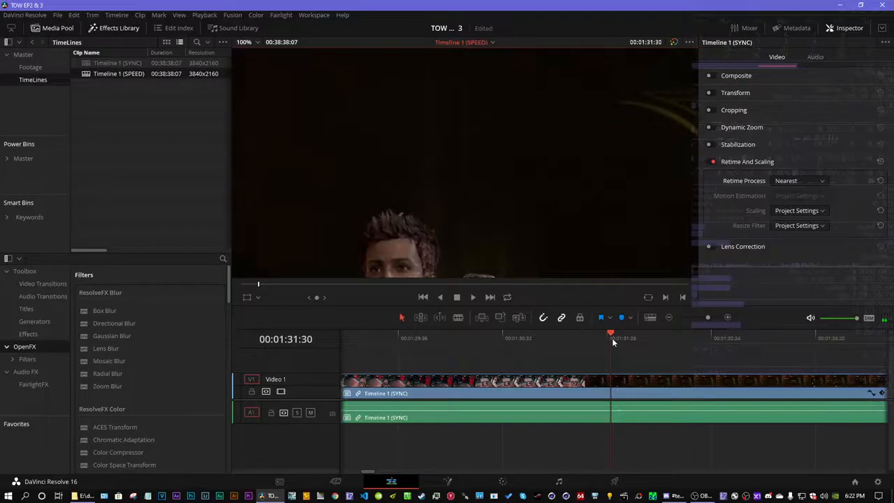
- Split the nested clip at 00:01:31:30 and return the viewer to Fit
left_click(727, 319)
left_click(726, 319)
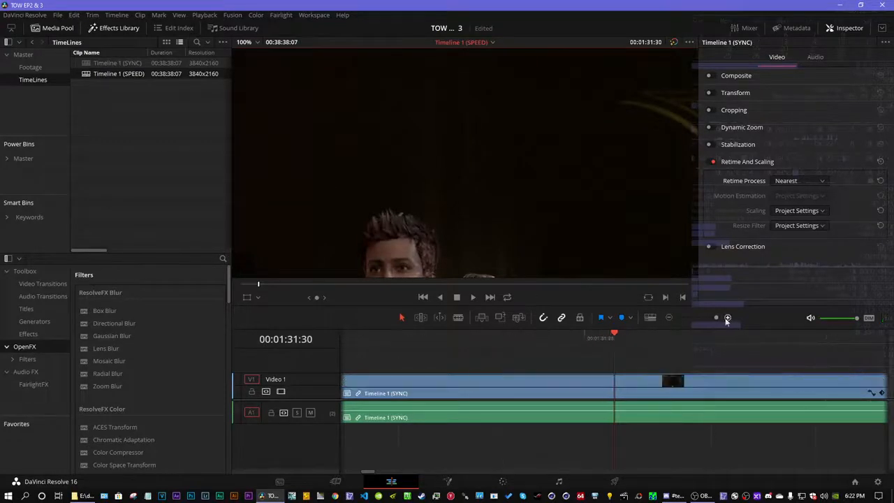
key("b")
left_click(617, 381)
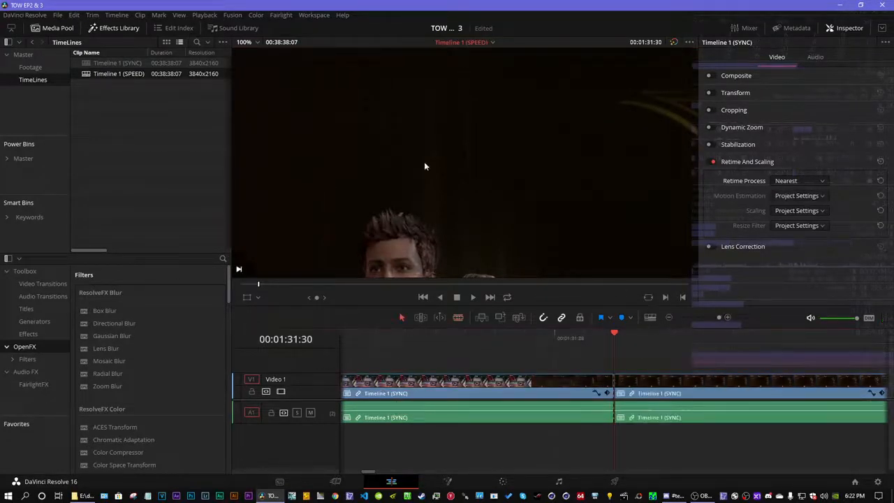
left_click(253, 44)
left_click(250, 51)
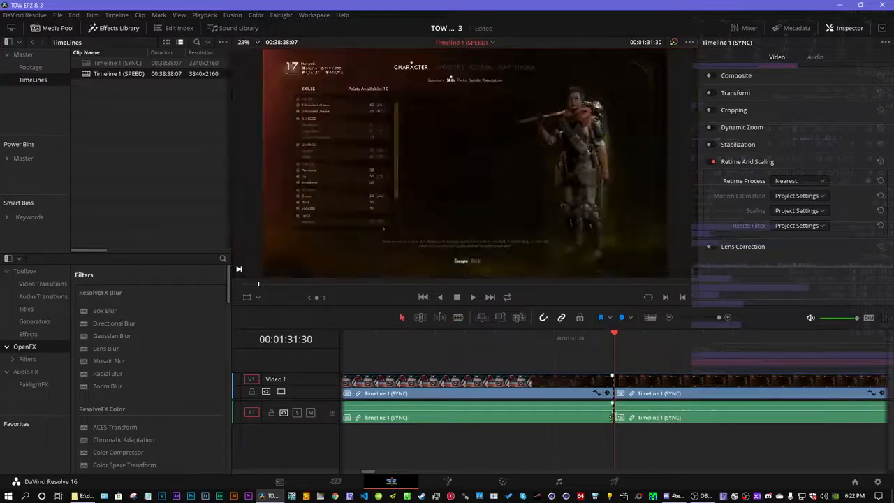
- Split the nested clip where the skills menu closes, at 00:02:02:10
left_click(669, 317)
left_click(669, 318)
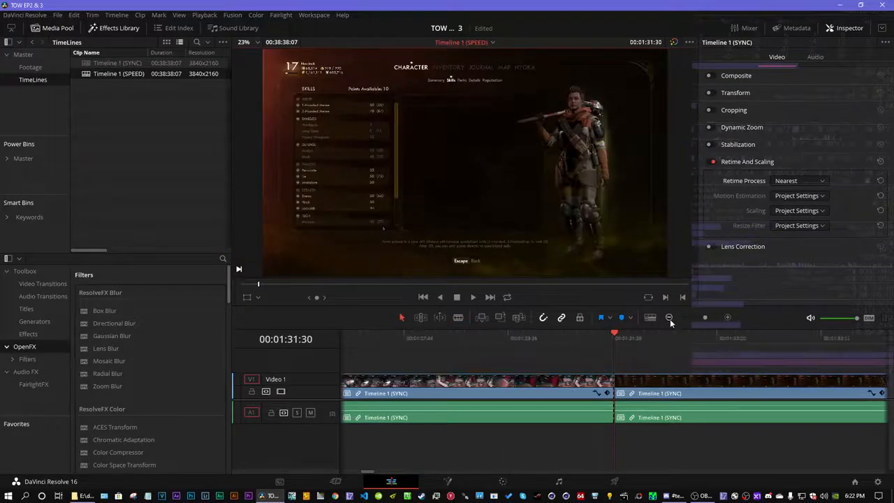
left_click_drag(364, 473, 373, 474)
left_click_drag(497, 339, 591, 338)
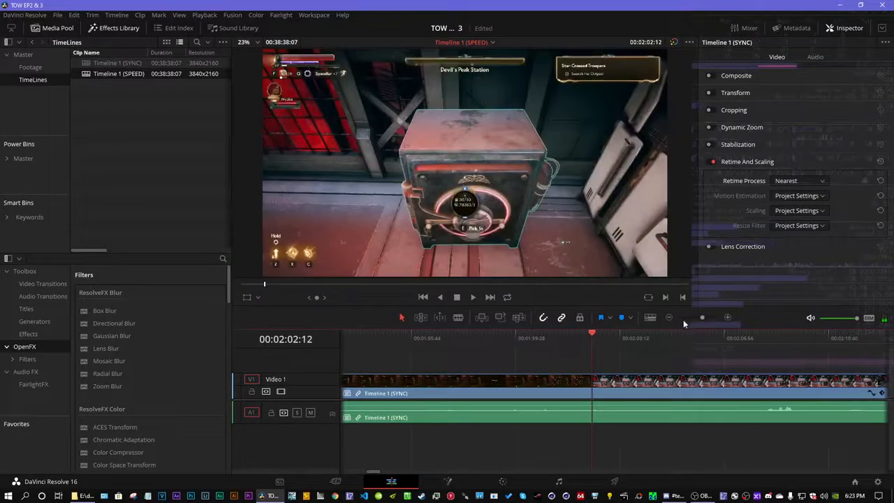
left_click_drag(701, 318, 718, 318)
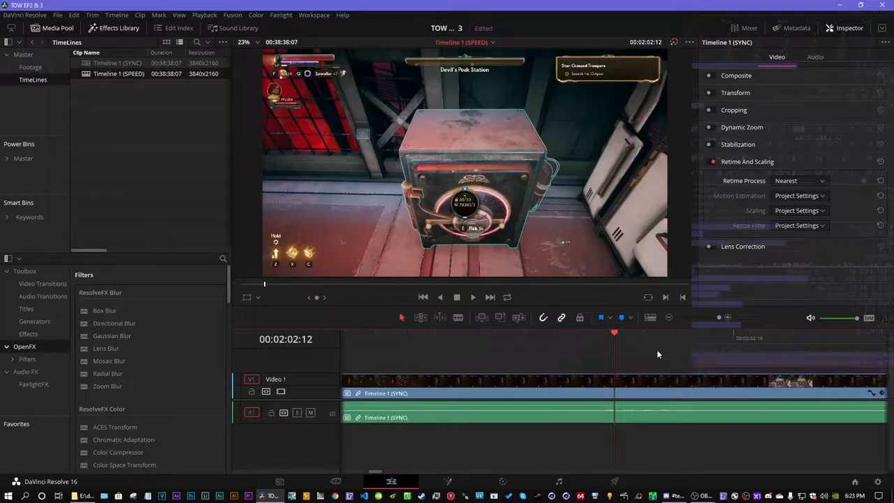
key("Left")
key("Left")
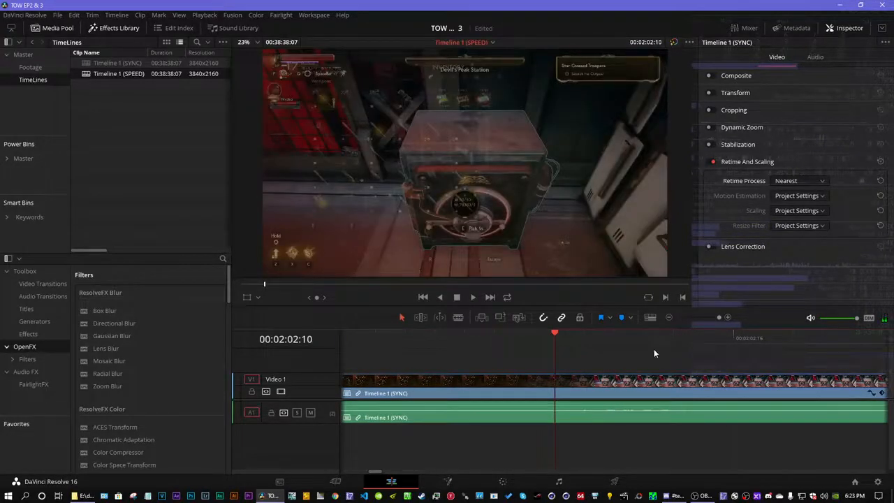
key("b")
left_click(560, 383)
key("a")
- Increase the clip speed of the skills menu section between the two cuts
left_click(669, 318)
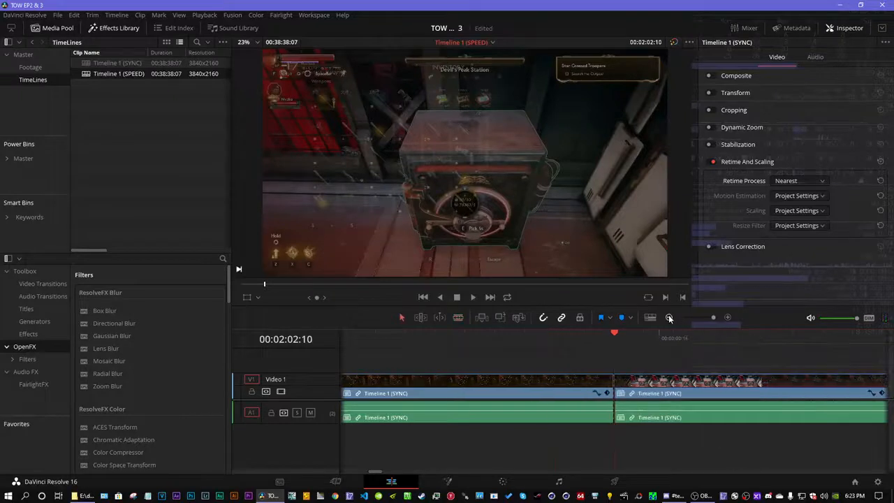
left_click(669, 318)
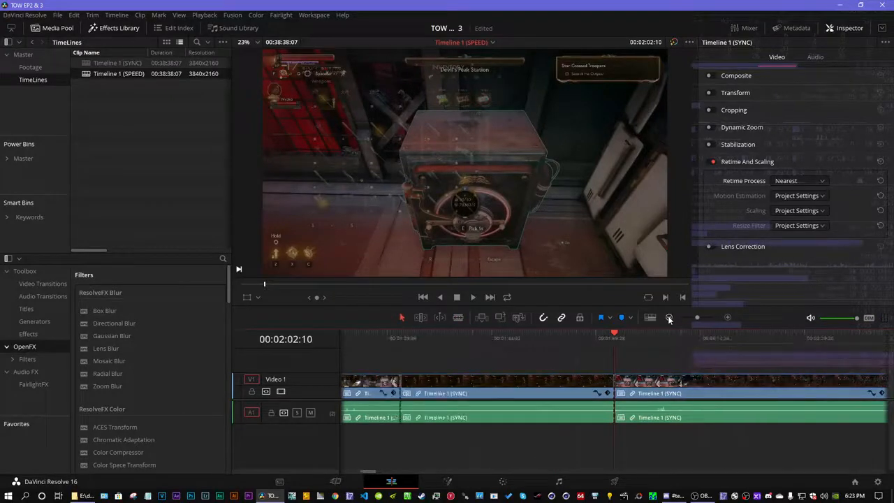
left_click(413, 334)
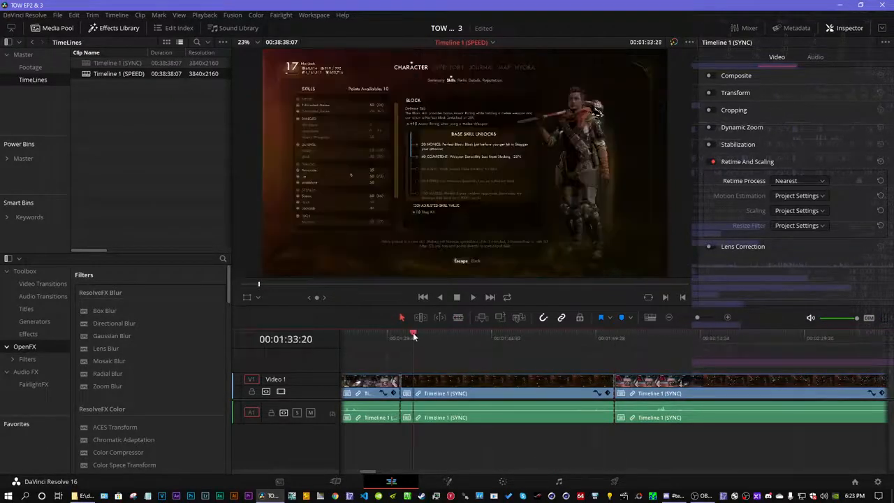
right_click(472, 385)
left_click(531, 228)
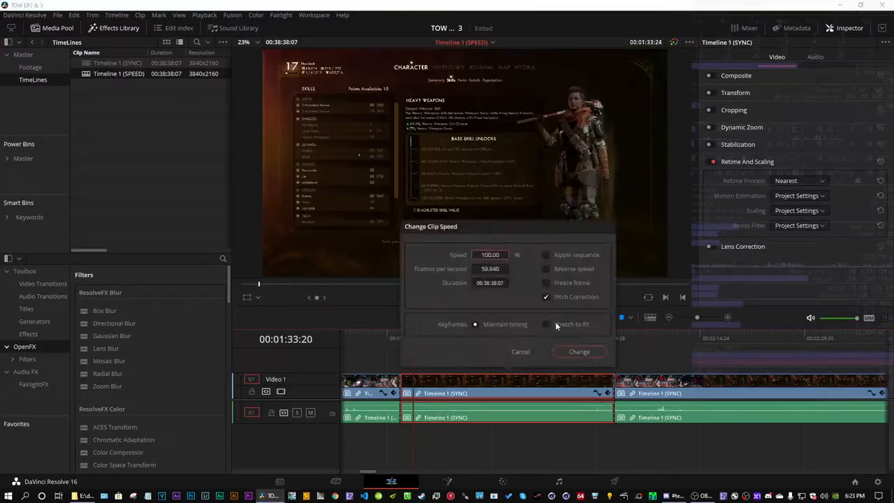
type("0")
key("Return")
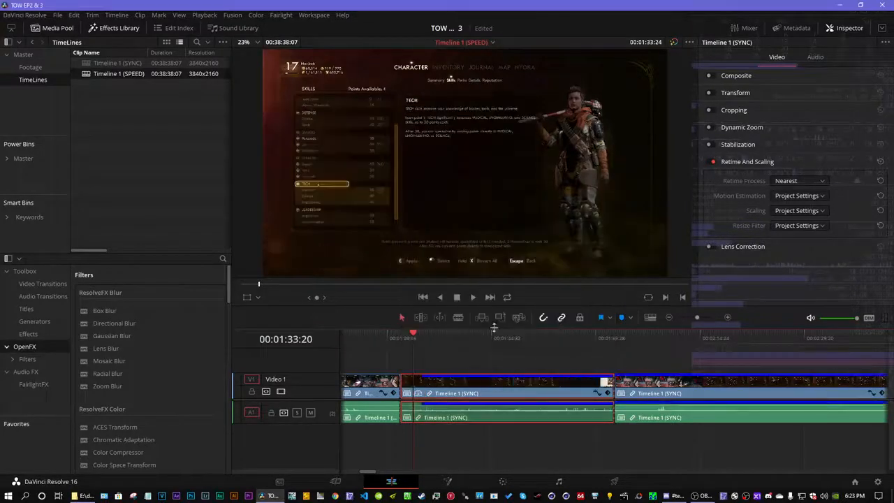
- Find where the sped-up menu section finishes and trim the clip's end back to 00:01:34:36
left_click_drag(412, 336, 414, 336)
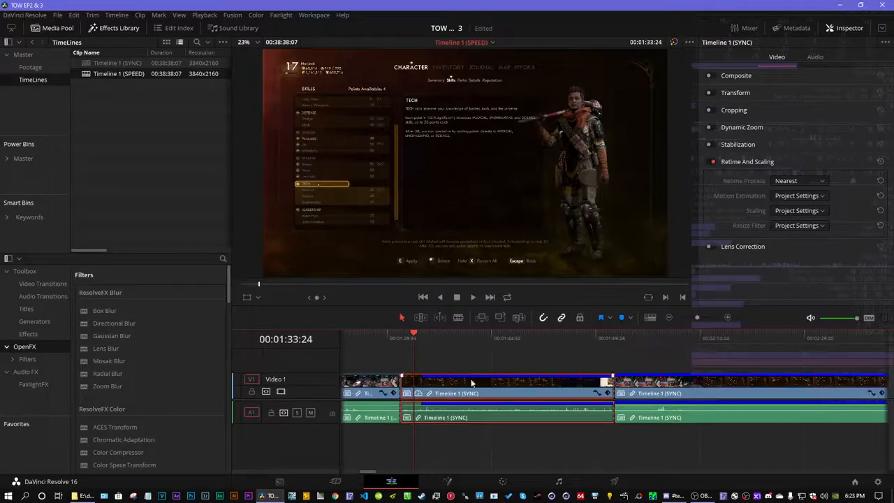
left_click_drag(417, 332, 421, 333)
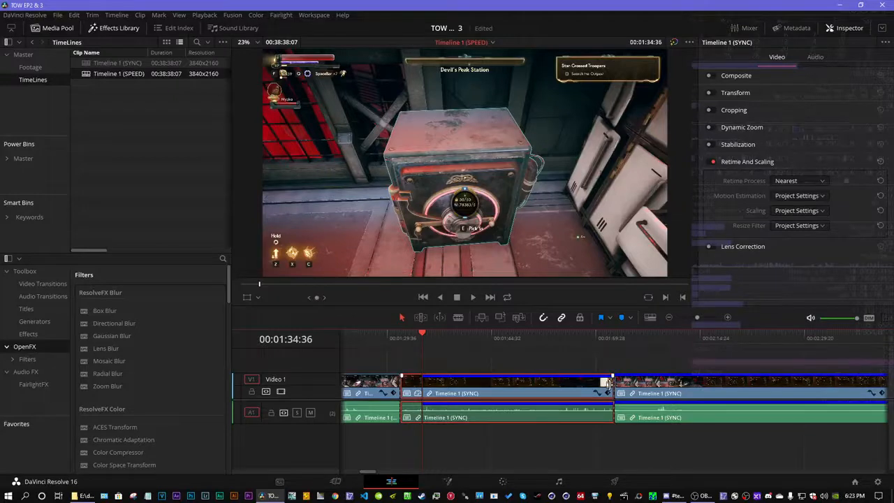
left_click_drag(608, 383, 420, 385)
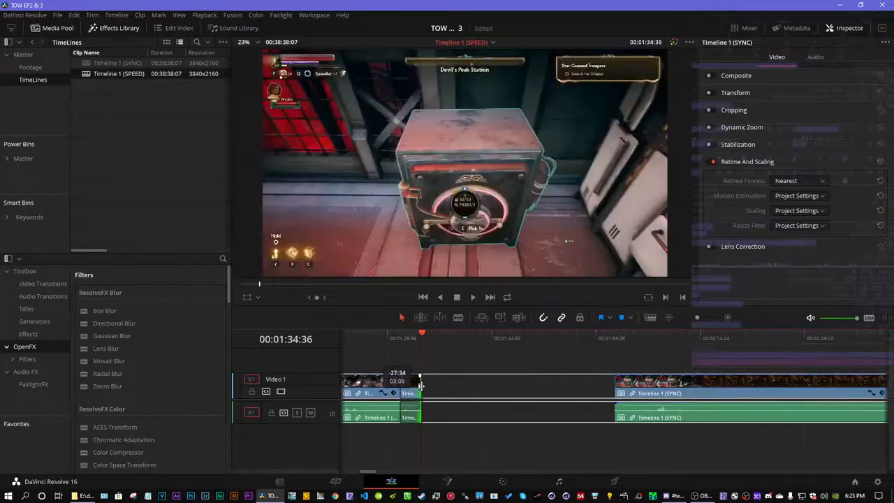
- Scrub the shortened clip from 00:01:32:44 to 00:01:34:36 and try to adjust its end point
left_click(409, 334)
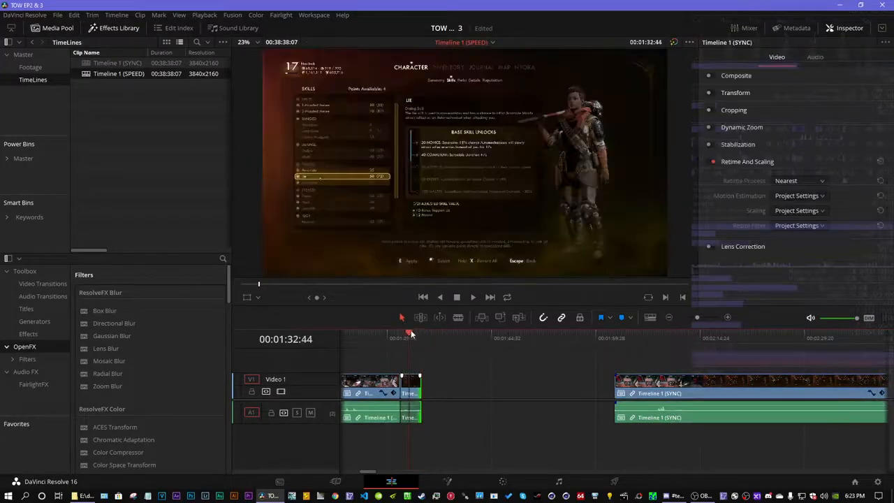
left_click_drag(409, 333, 420, 332)
left_click_drag(699, 319, 719, 317)
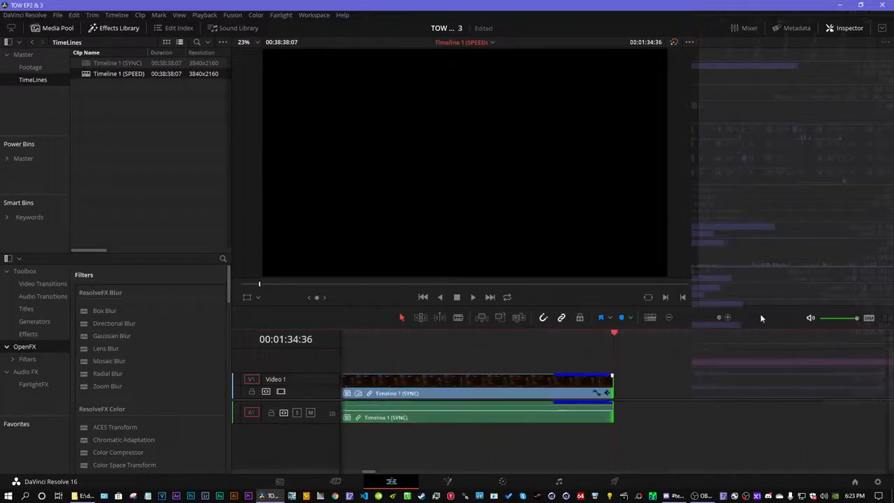
left_click(465, 335)
left_click_drag(607, 385, 691, 387)
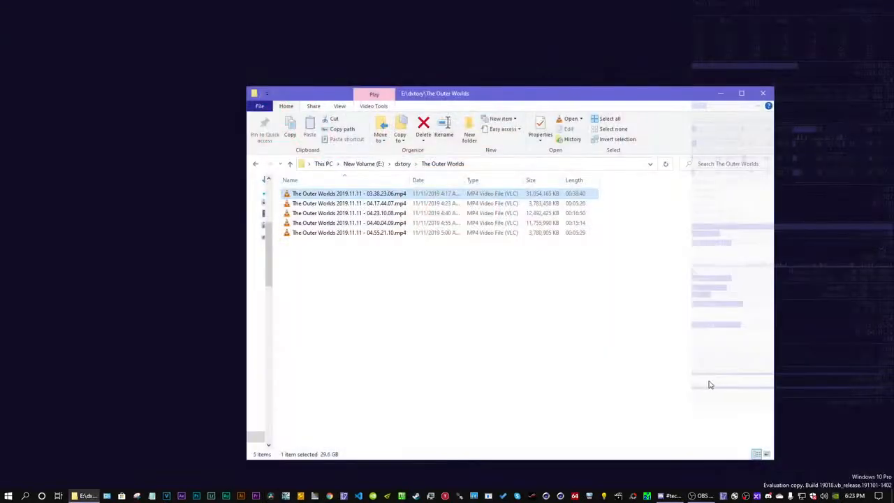
- Relaunch DaVinci Resolve and minimize the File Explorer window
left_click(702, 384)
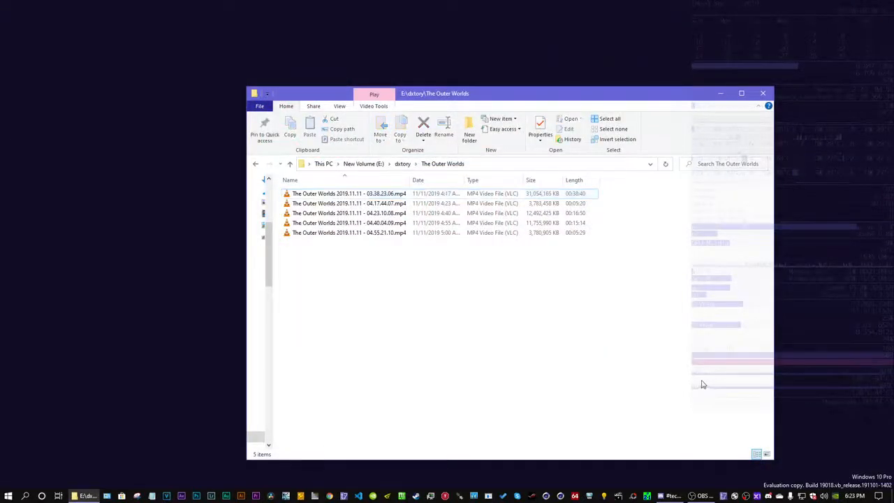
left_click(270, 496)
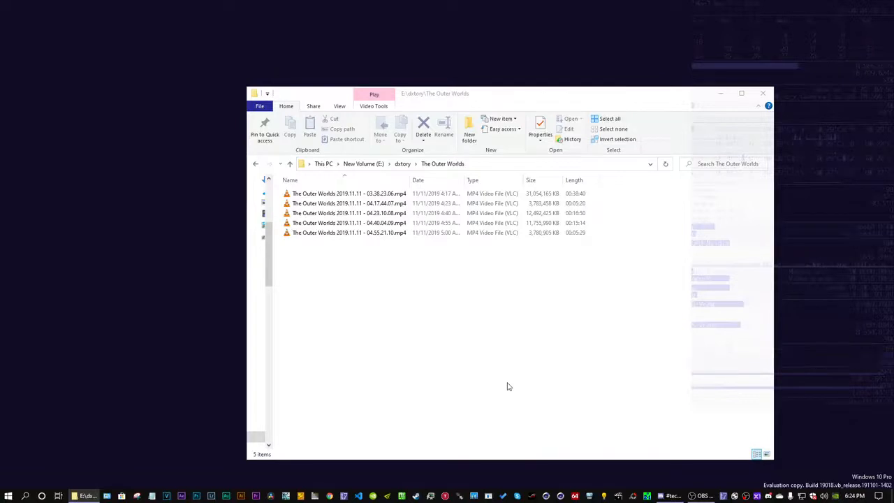
left_click(722, 94)
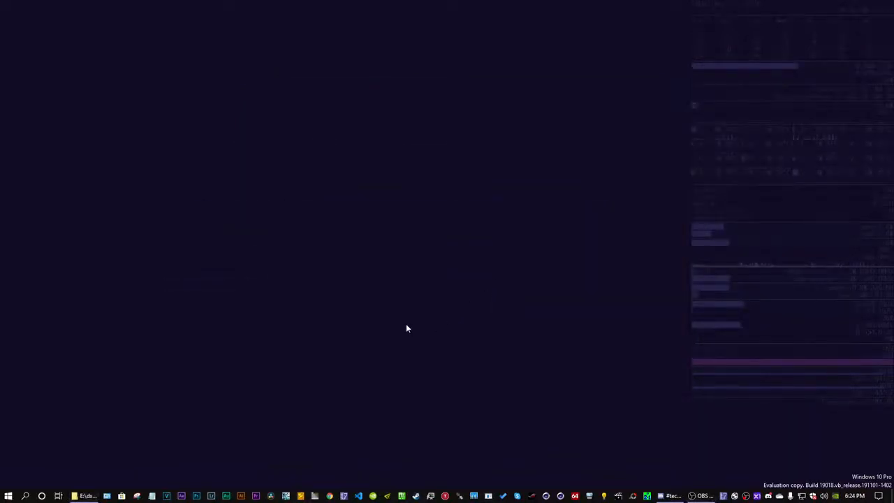
- Look through the running processes in Task Manager for DaVinci Resolve and close it again
key("ctrl+shift+Escape")
left_click(186, 163)
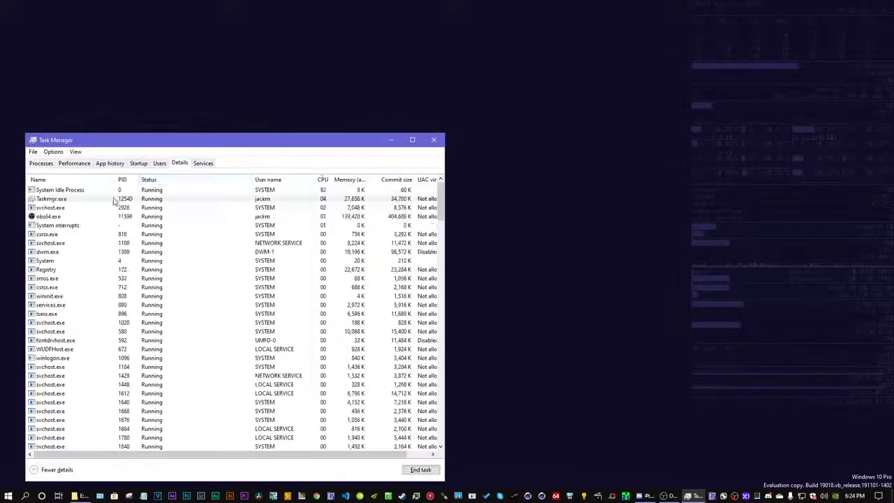
scroll(86, 210, "down", 15)
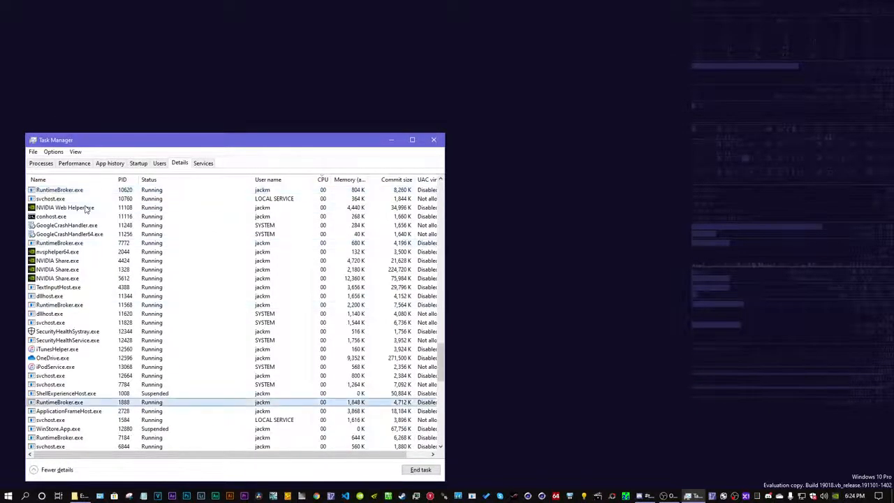
scroll(86, 207, "up", 12)
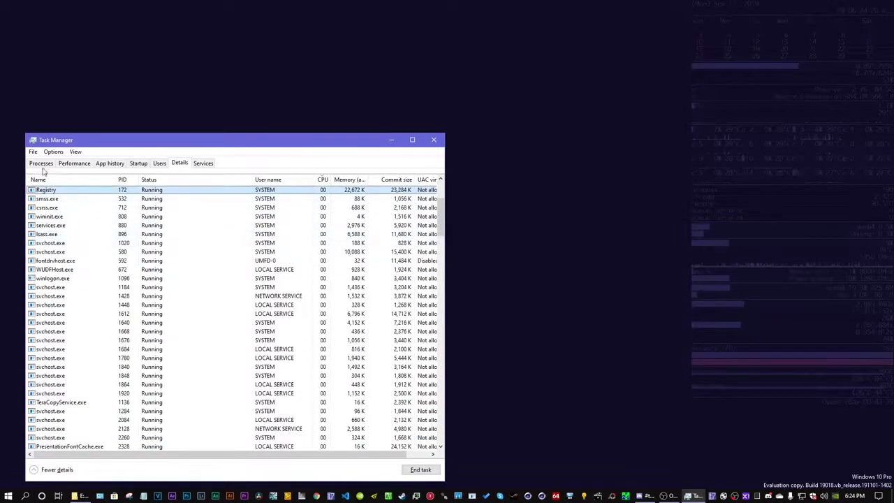
left_click(433, 140)
- Terminate the Resolve.exe process tree in Process Hacker with administrator rights and close Process Hacker
left_click(415, 497)
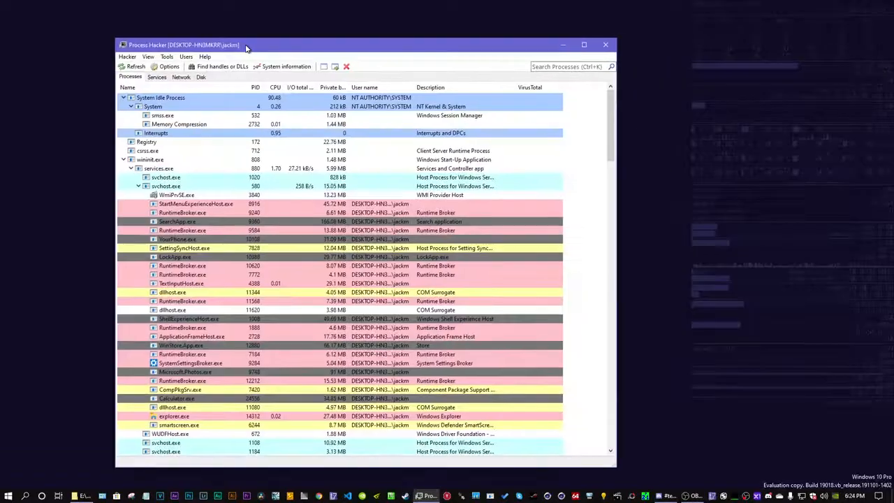
left_click(126, 58)
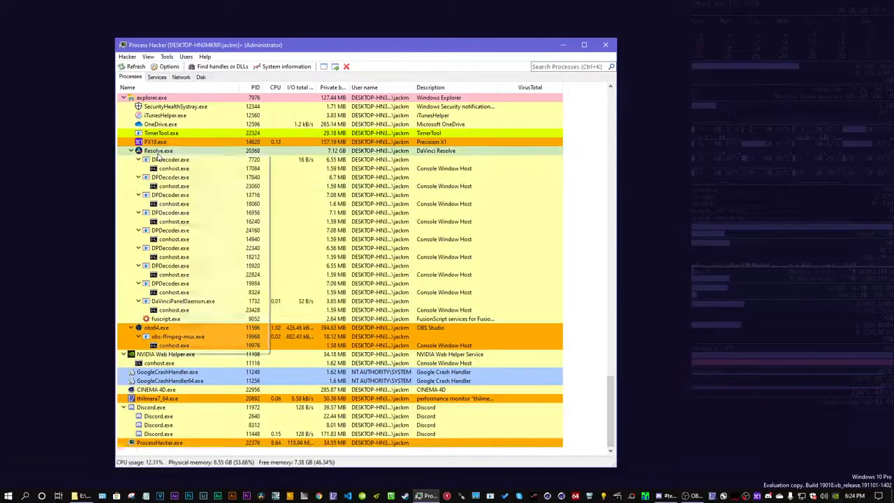
right_click(171, 154)
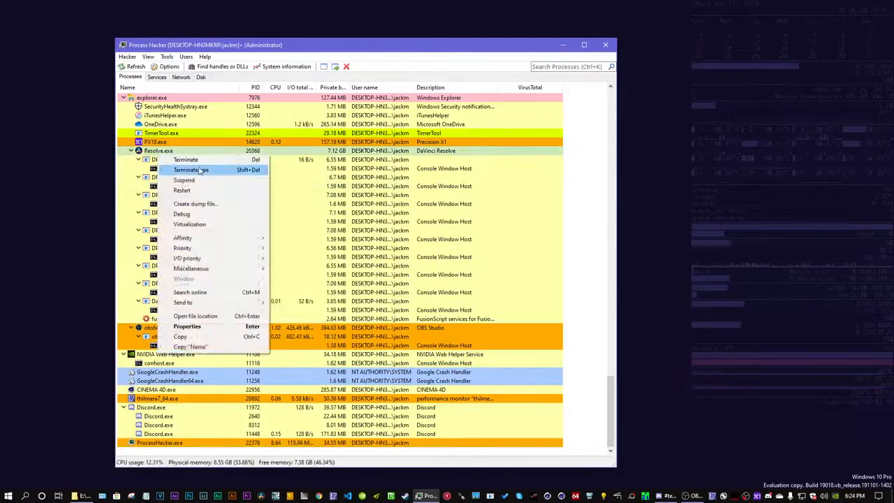
left_click(201, 170)
left_click(381, 277)
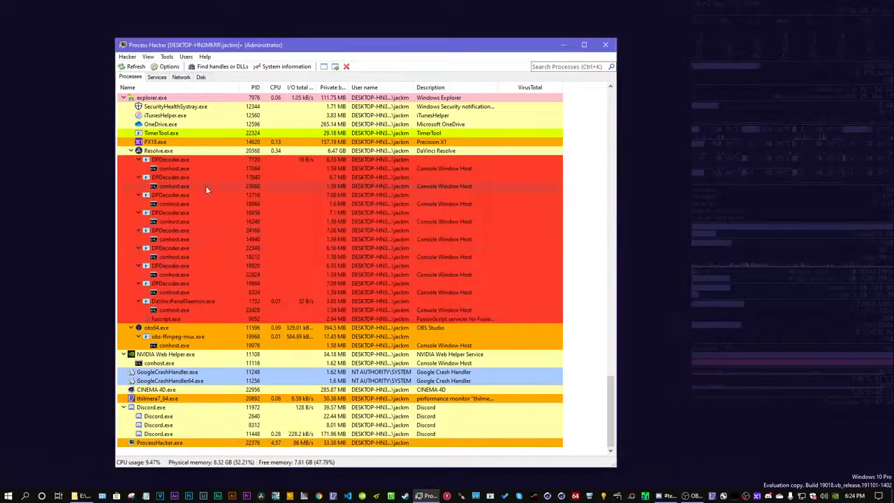
left_click(605, 45)
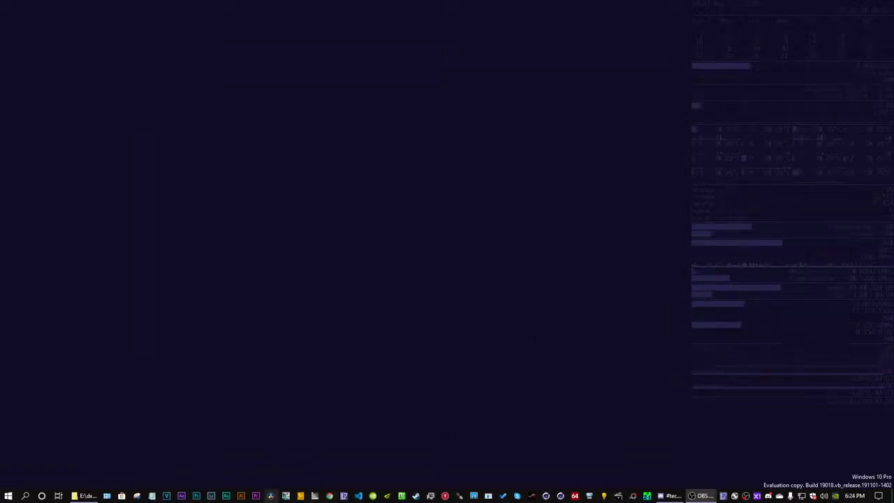
- Relaunch DaVinci Resolve, load the TOW EP2 & 3 project and show its TimeLines bin
left_click(271, 495)
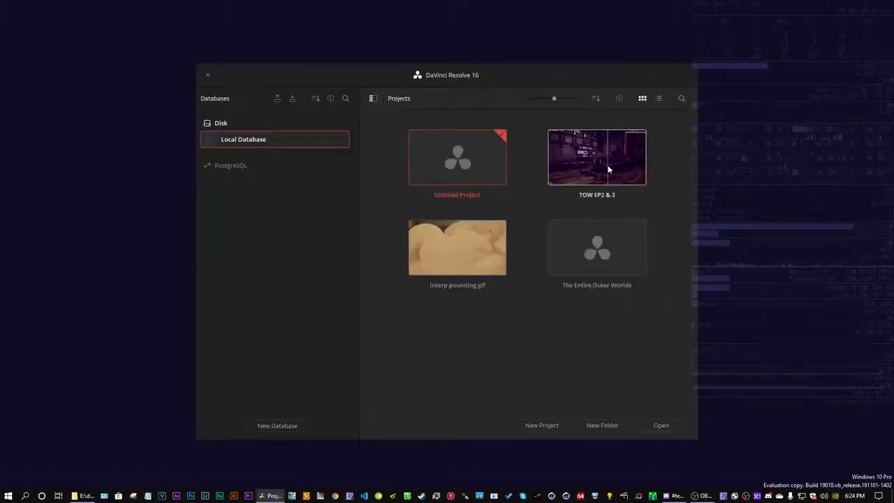
double_click(596, 170)
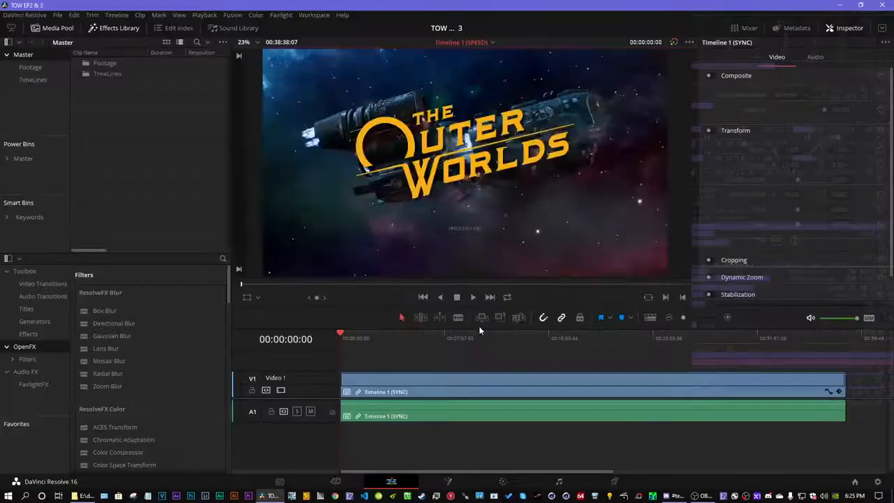
left_click(46, 79)
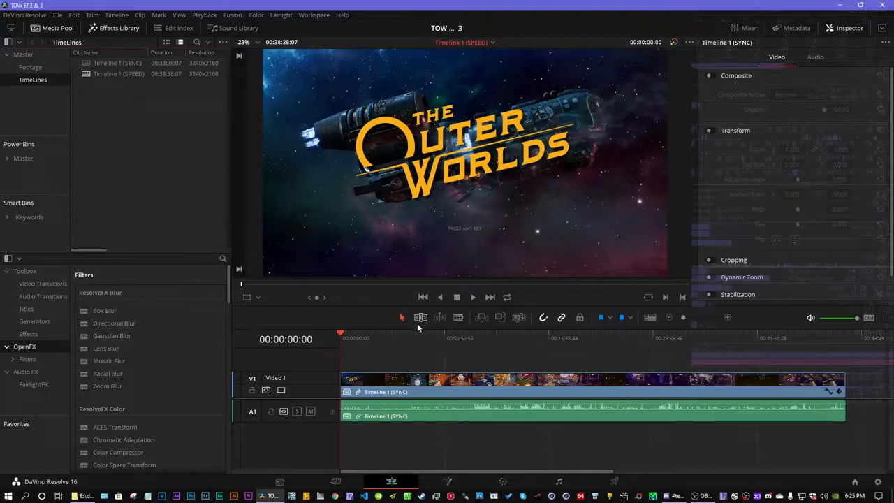
- Find the frame where the inventory menu is fully open and cut the video and audio at 00:02:17:14
left_click_drag(405, 335, 371, 333)
left_click_drag(683, 317, 702, 315)
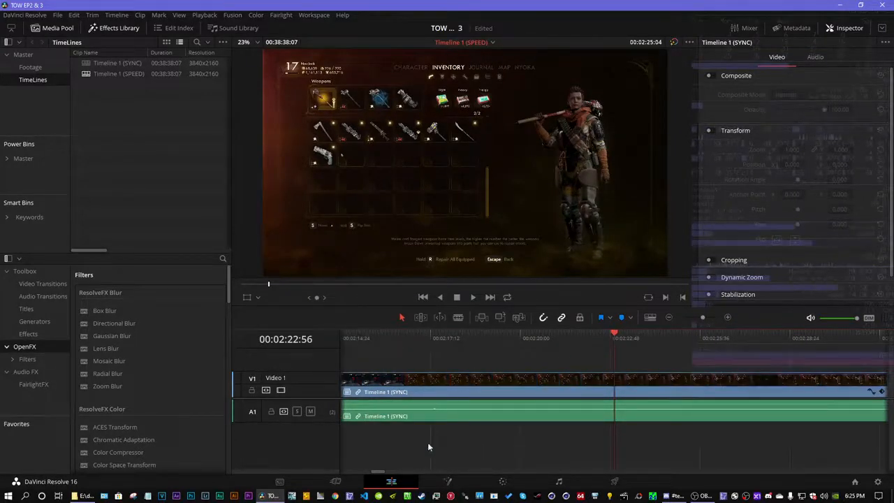
left_click_drag(388, 334, 437, 335)
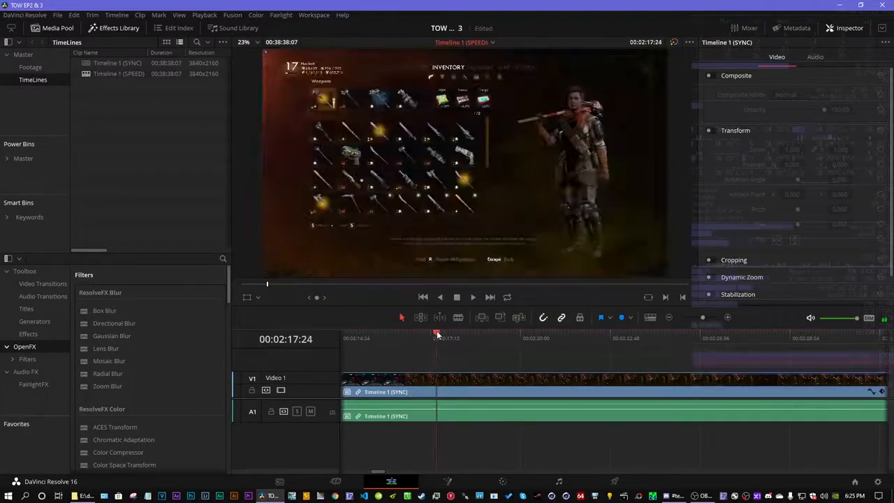
left_click_drag(701, 317, 719, 317)
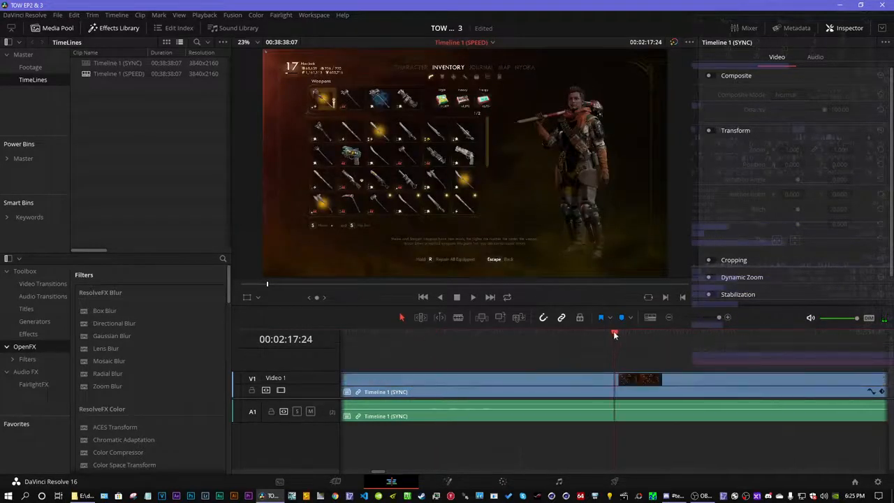
left_click_drag(614, 333, 442, 332)
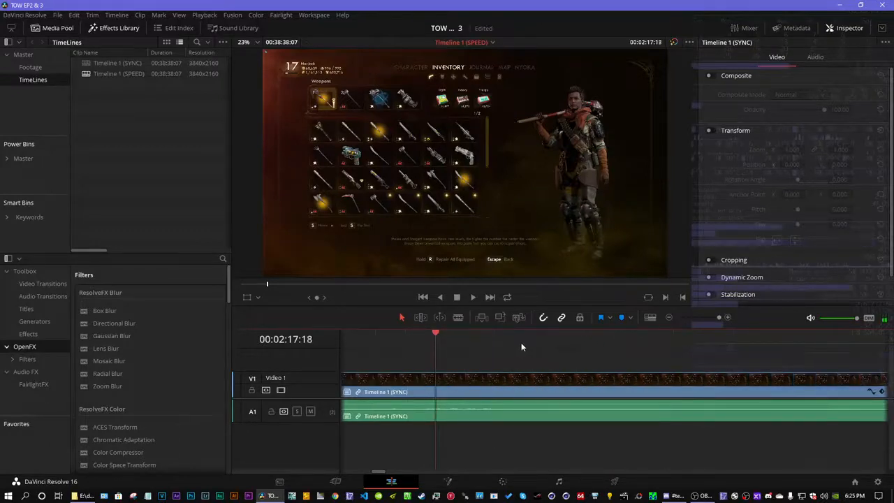
key("Left")
key("Left")
key("Left")
key("Left")
key("Left")
key("Left")
key("Right")
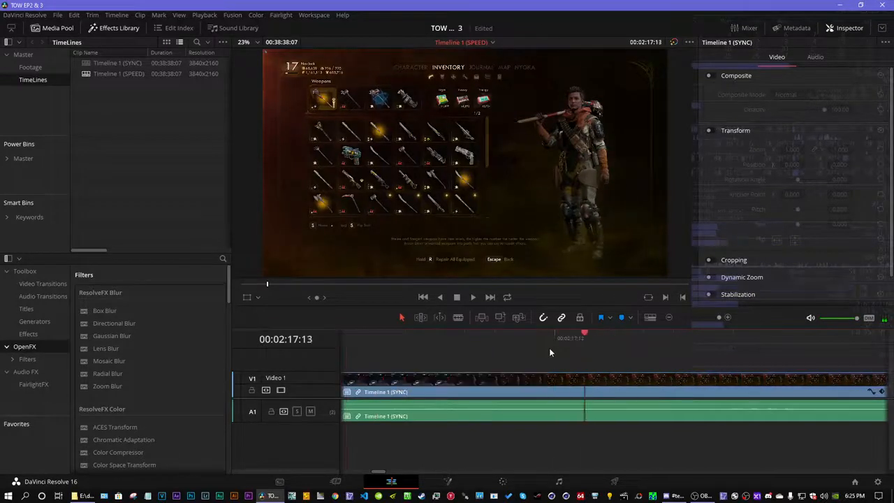
key("Left")
key("Right")
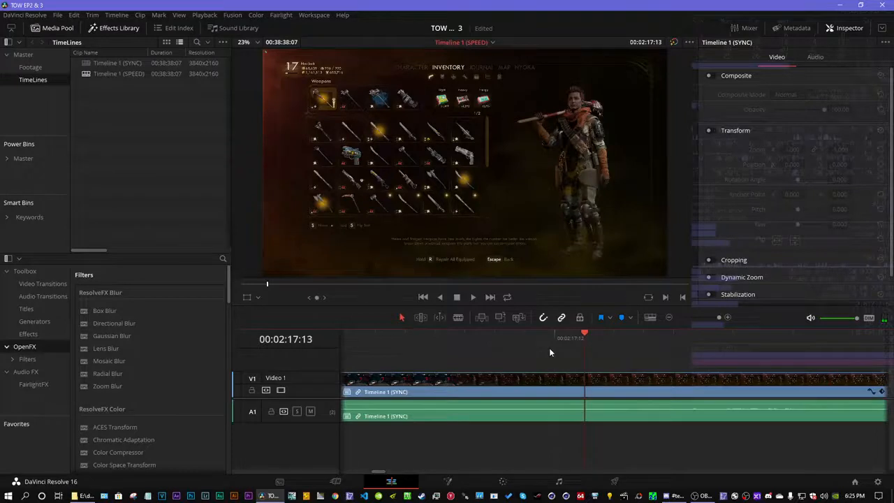
key("Right")
key("Left")
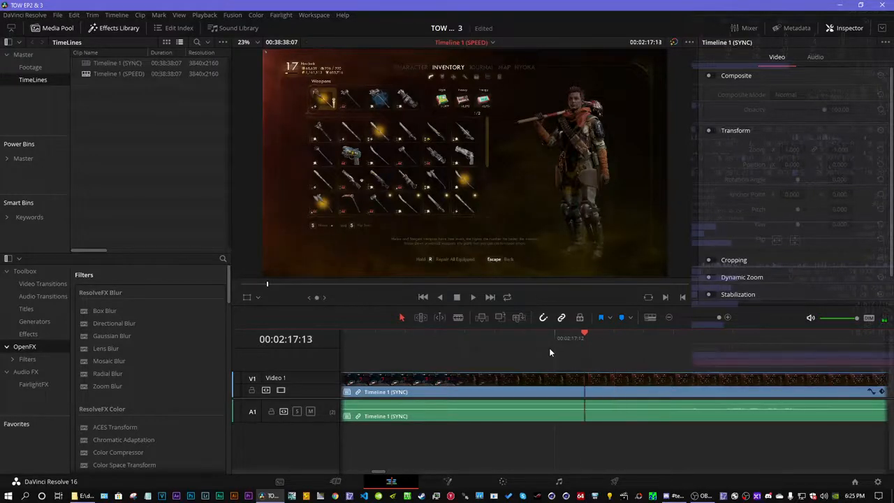
key("Right")
key("b")
left_click(615, 382)
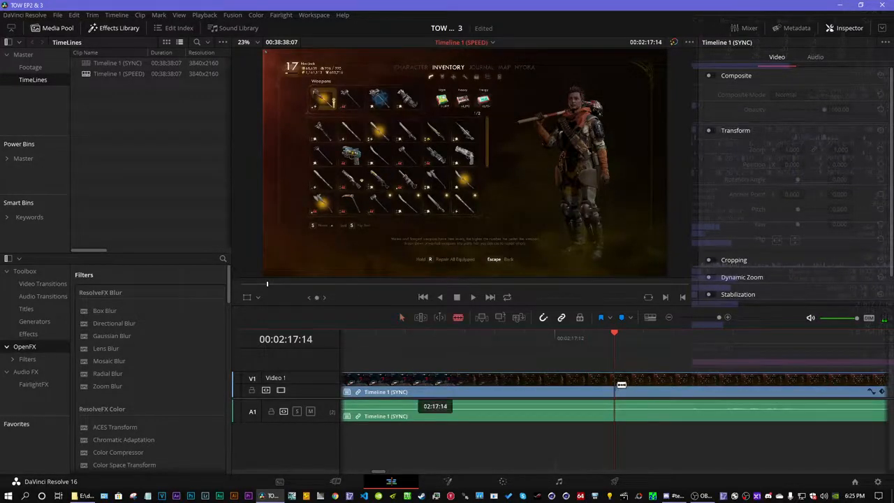
- Find where the inventory menu closes back to gameplay and cut the clip at 00:05:18:46
left_click(668, 318)
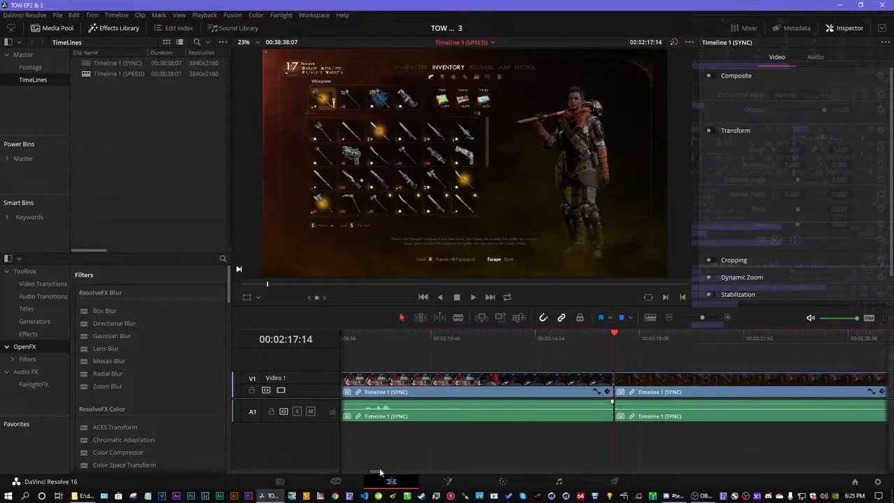
left_click_drag(375, 474, 856, 479)
left_click_drag(497, 467, 419, 474)
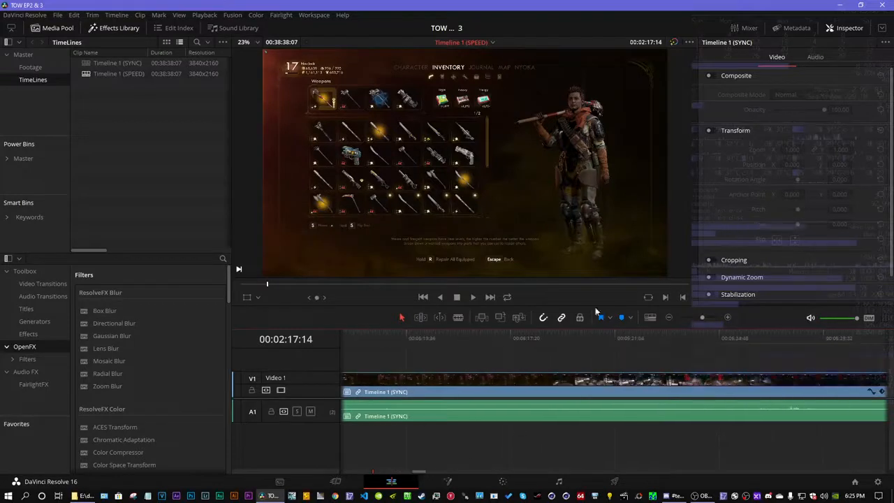
left_click_drag(536, 336, 551, 344)
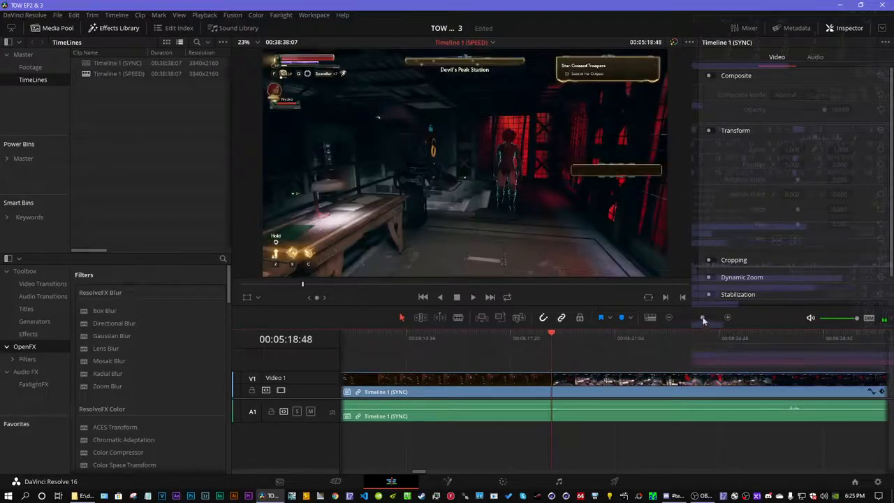
left_click_drag(703, 317, 718, 317)
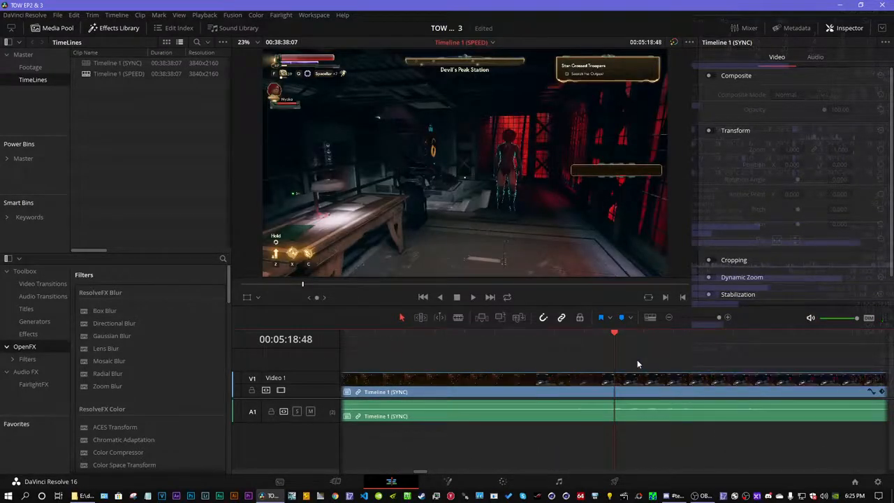
key("Left")
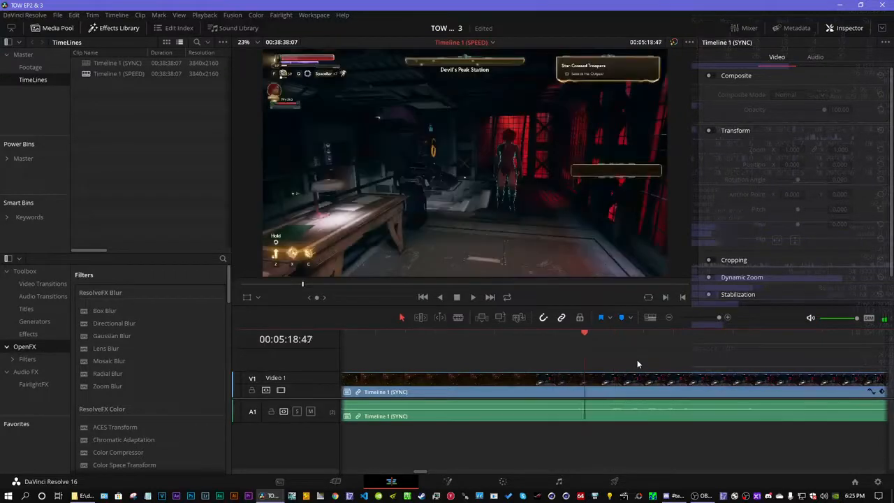
key("Left")
key("b")
left_click(557, 382)
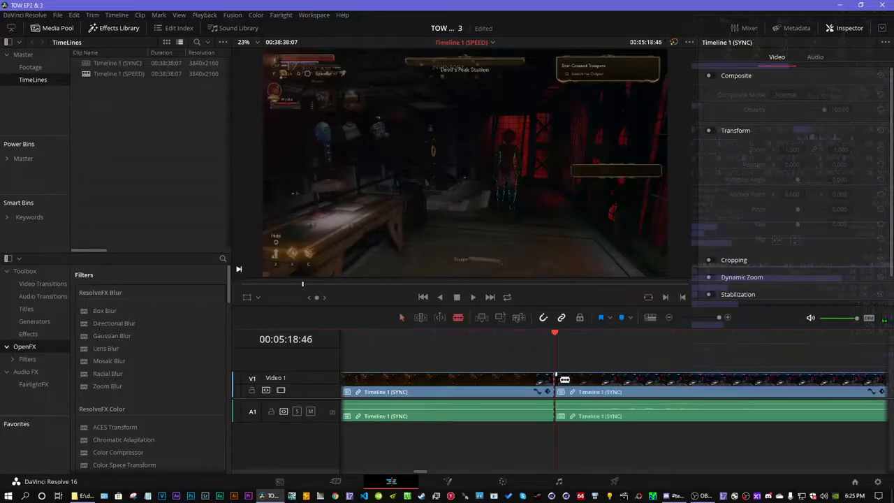
- Set the speed of the inventory menu clip between the two cuts to 1000%
left_click(669, 317)
key("a")
left_click(669, 317)
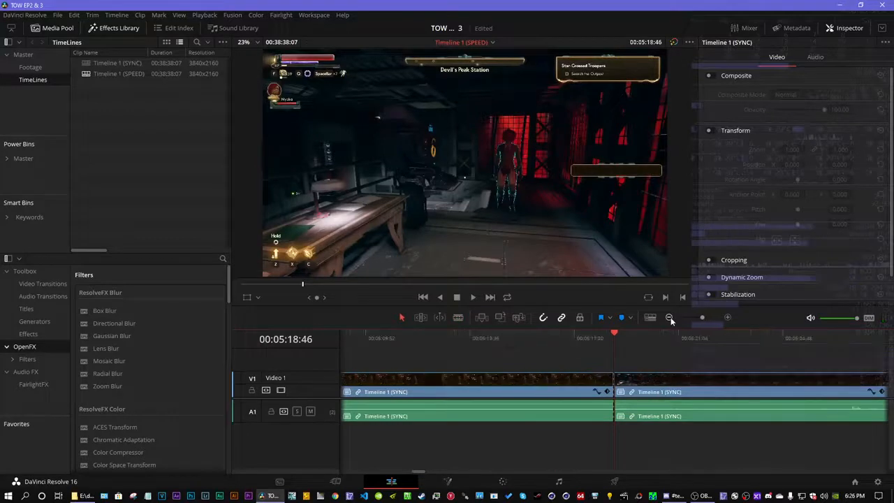
left_click(668, 317)
left_click_drag(416, 472, 376, 467)
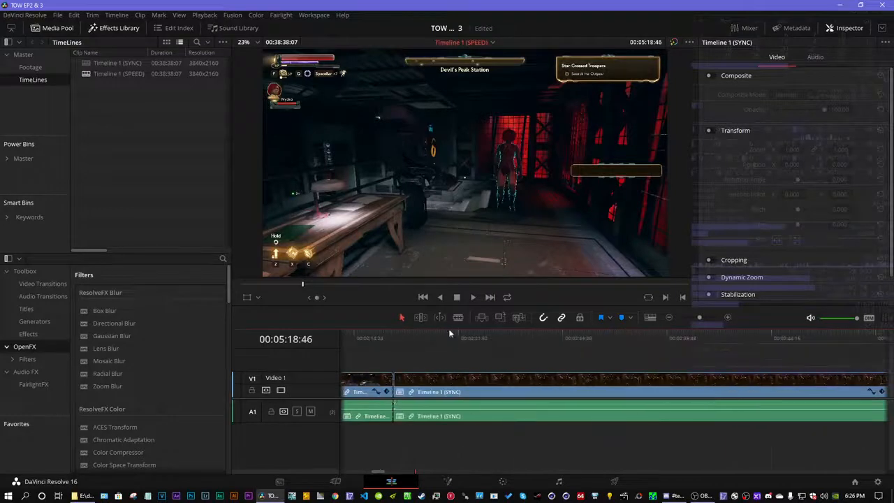
left_click(437, 337)
left_click(412, 382)
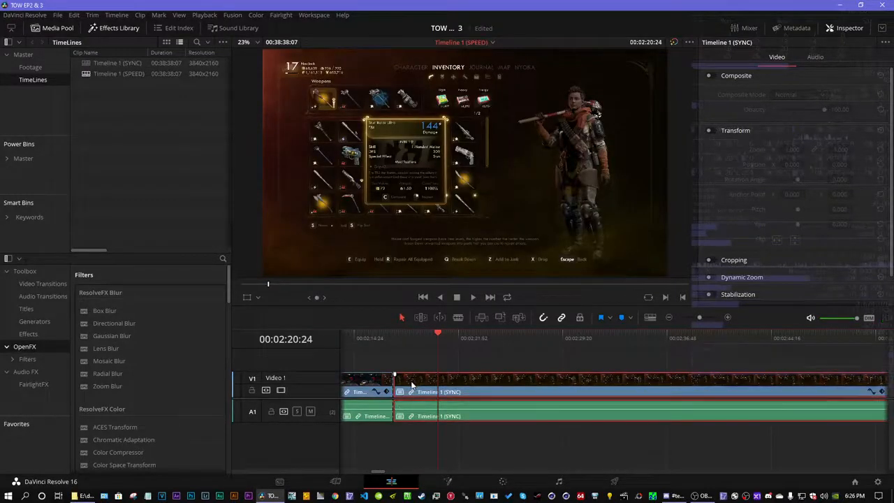
right_click(412, 383)
left_click(472, 227)
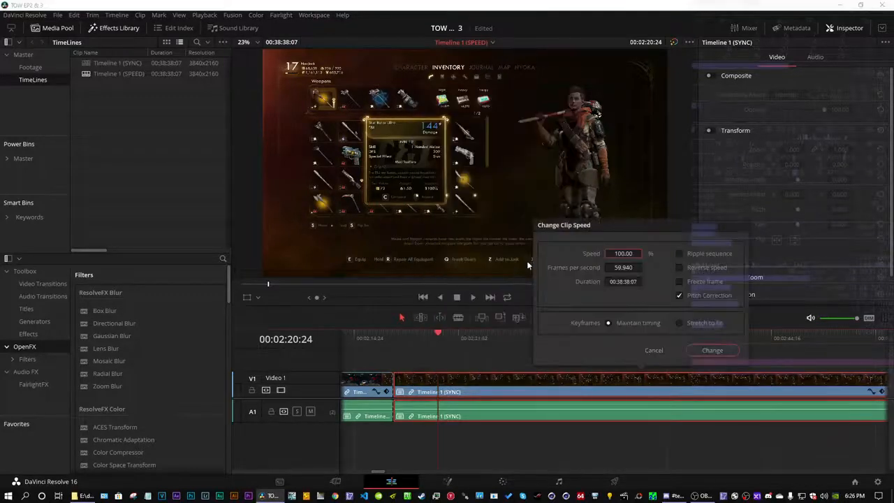
type("1000")
key("Return")
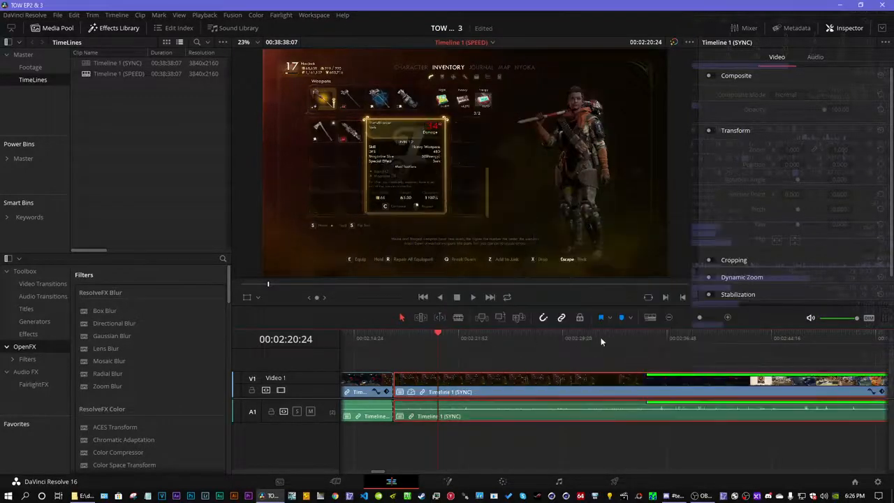
- Find where the sped-up inventory content finishes and trim the clip's end back to 00:02:35:20
left_click_drag(641, 337, 646, 334)
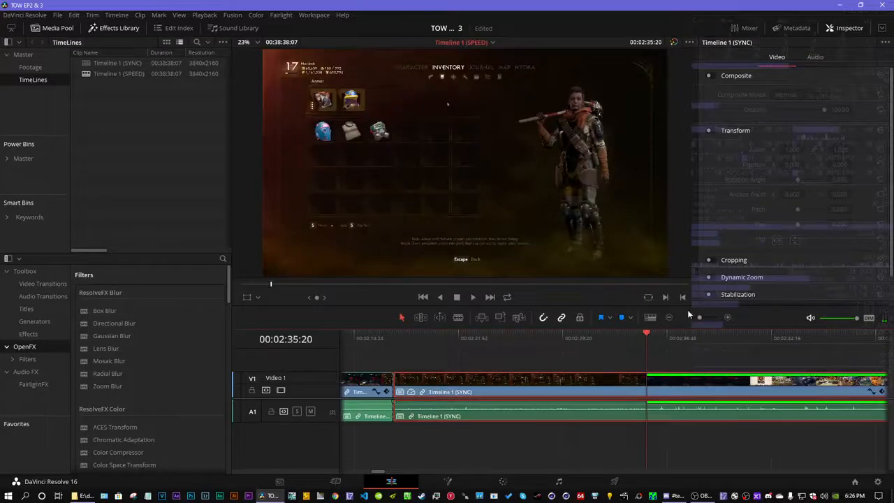
left_click(669, 317)
left_click(669, 318)
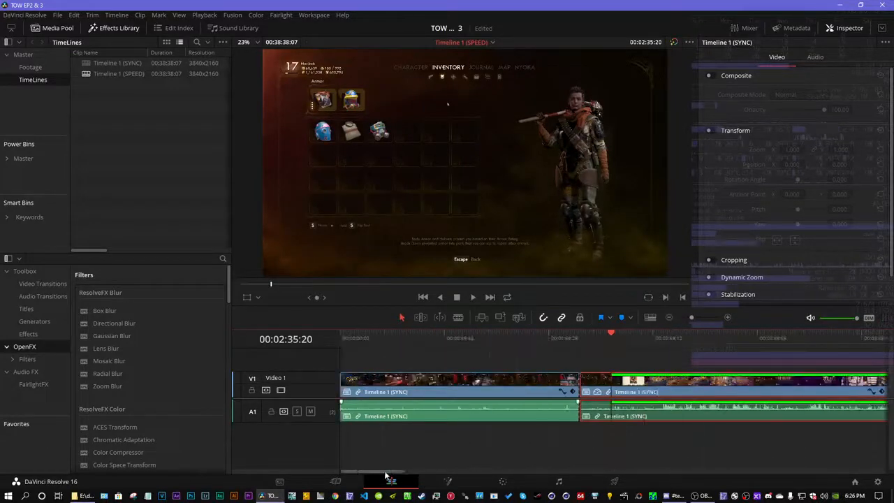
left_click_drag(387, 472, 420, 473)
left_click_drag(634, 382, 353, 382)
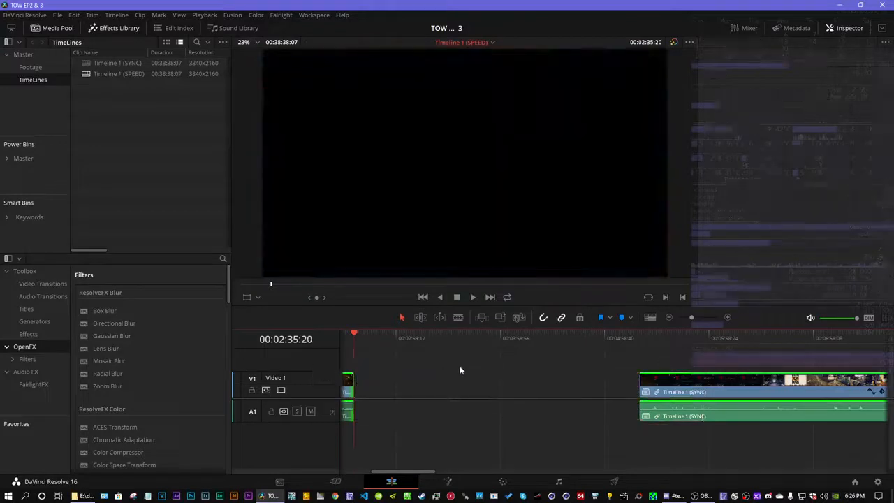
- Check the sped-up inventory clip at 00:02:35:14 and extend its end by a few frames
left_click_drag(691, 317, 761, 317)
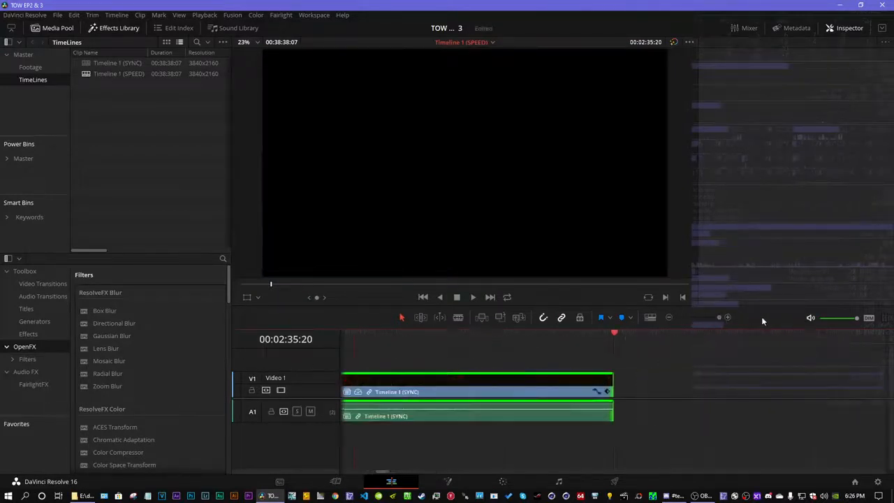
left_click(435, 338)
left_click_drag(610, 392, 762, 383)
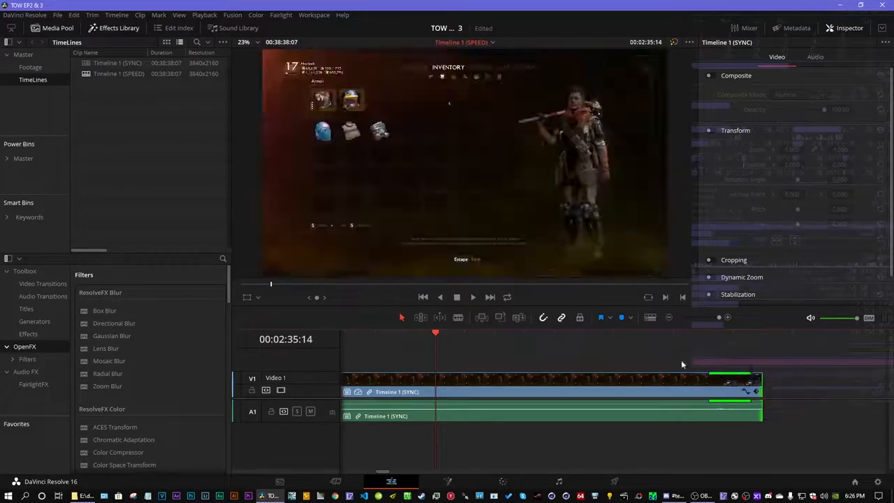
- Check the end of the sped-up inventory clip and delete the empty gap after it at 00:02:35:25
left_click_drag(761, 338, 644, 337)
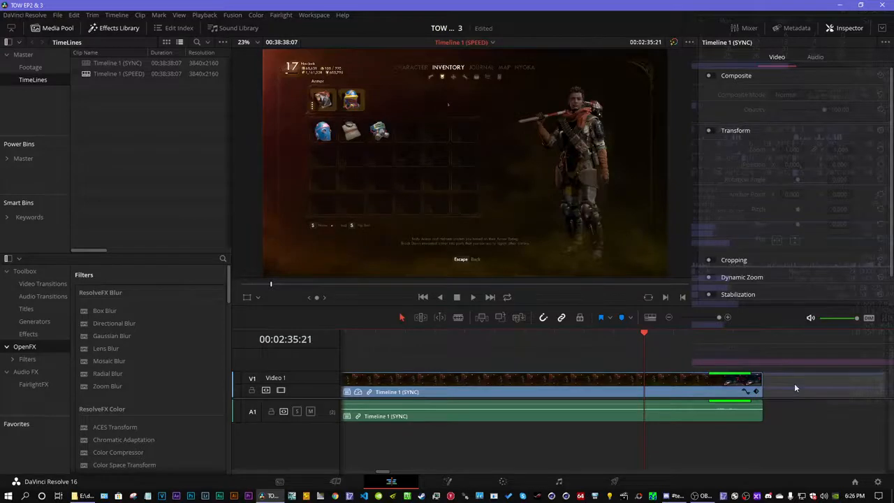
left_click(734, 337)
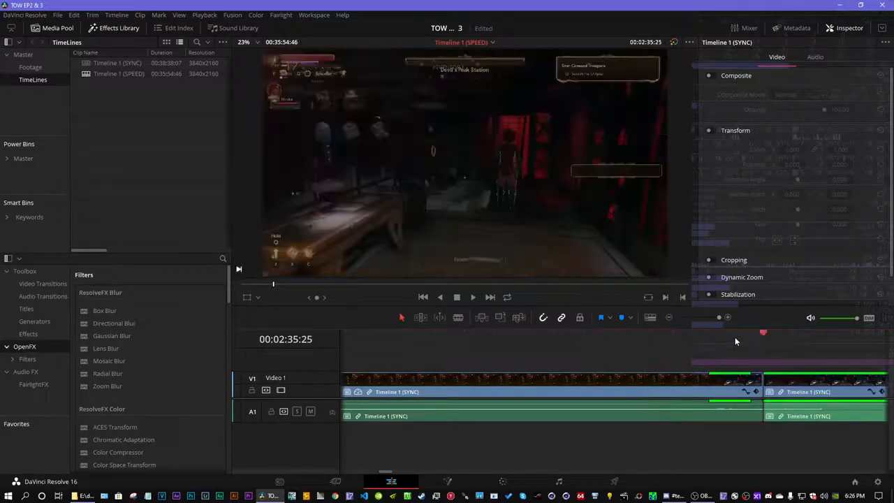
left_click(670, 317)
left_click(670, 317)
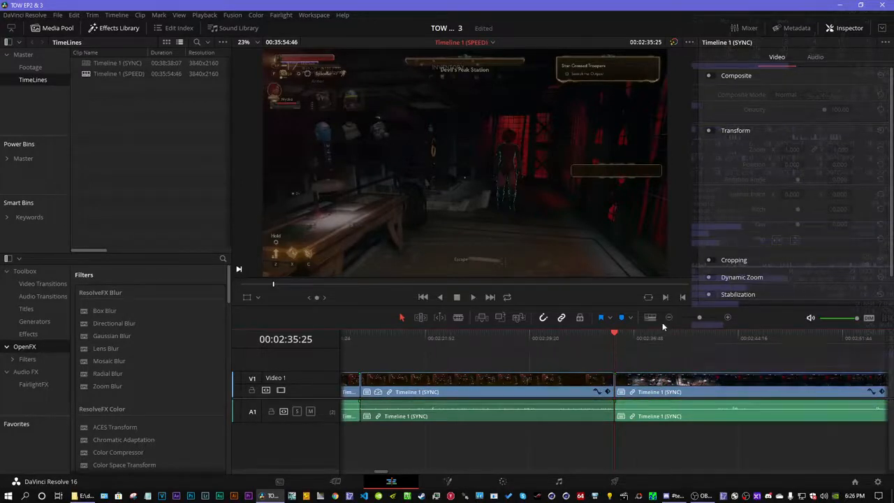
left_click(669, 318)
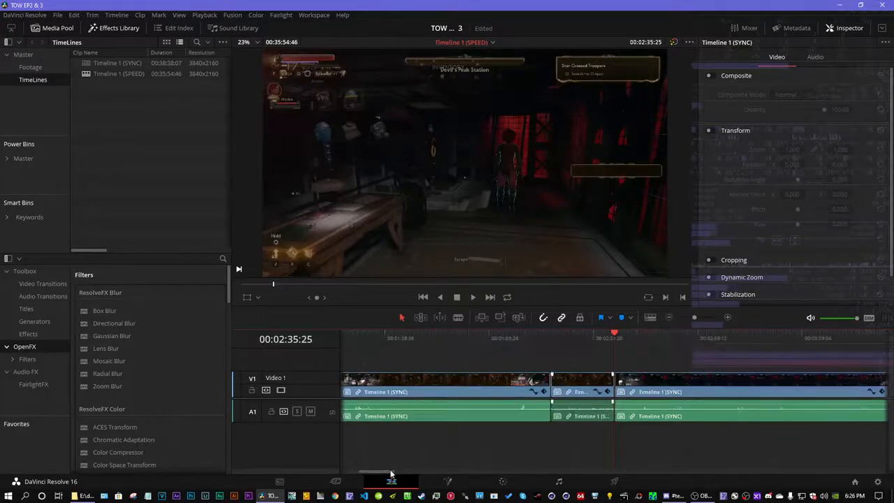
- Find where the Rizzo's vending machine menu opens and cut the clip at 00:18:14:03
left_click_drag(388, 477, 405, 477)
left_click_drag(397, 340, 462, 342)
key("space")
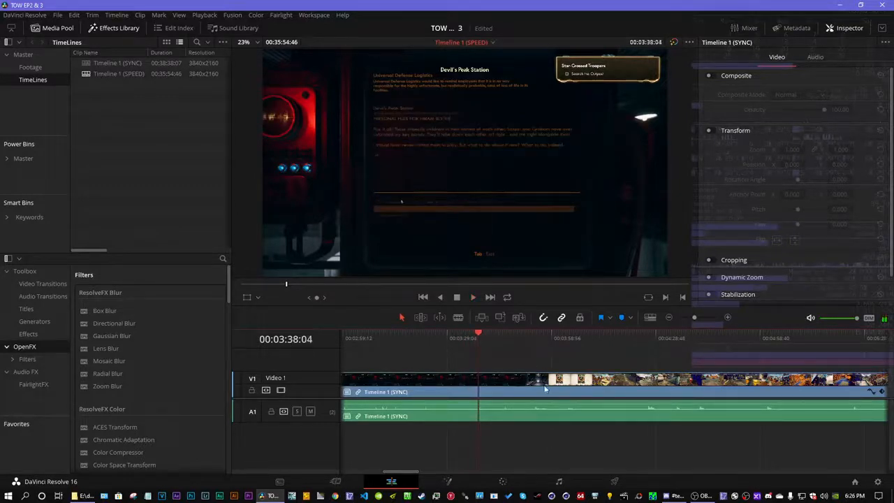
left_click_drag(401, 474, 610, 468)
left_click_drag(440, 338, 463, 337)
left_click_drag(695, 317, 700, 316)
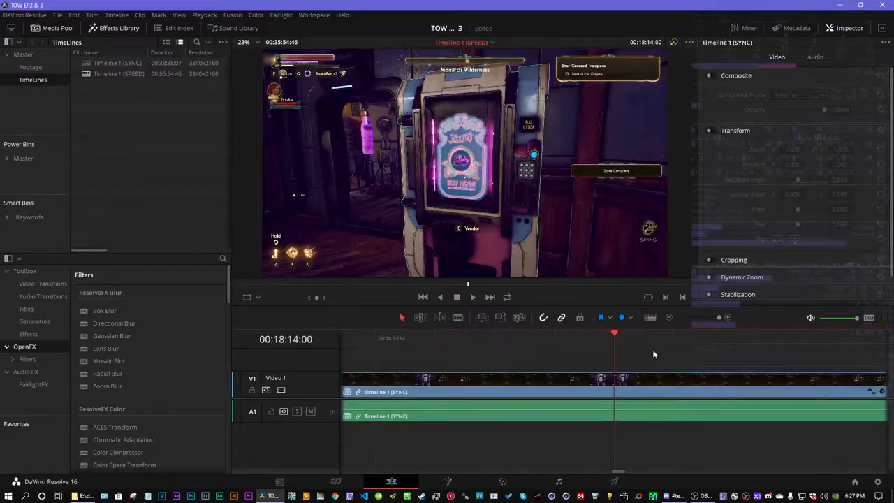
key("Right")
key("Right")
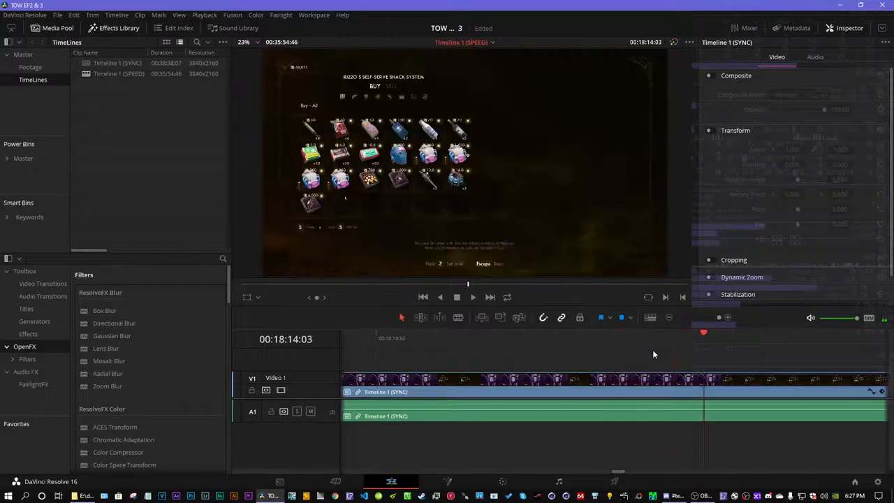
key("Right")
key("b")
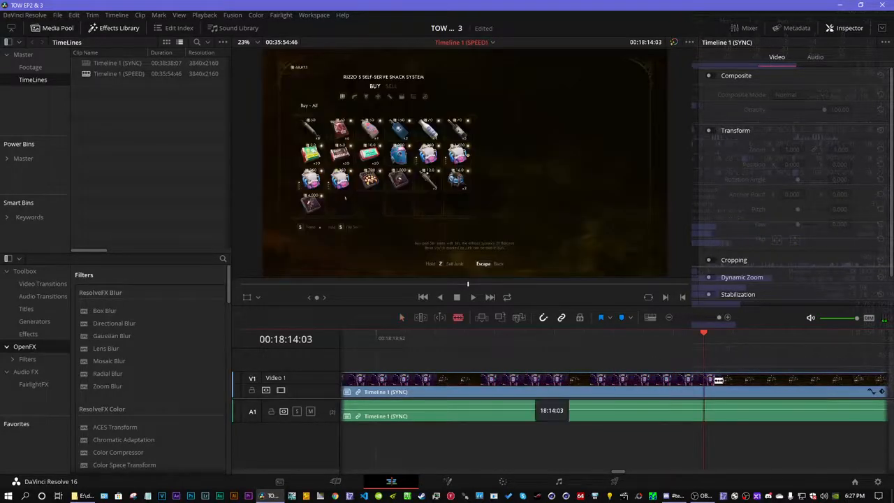
left_click(719, 380)
- Find where the vending machine menu closes back to gameplay and cut the clip at 00:19:42:00
left_click(668, 317)
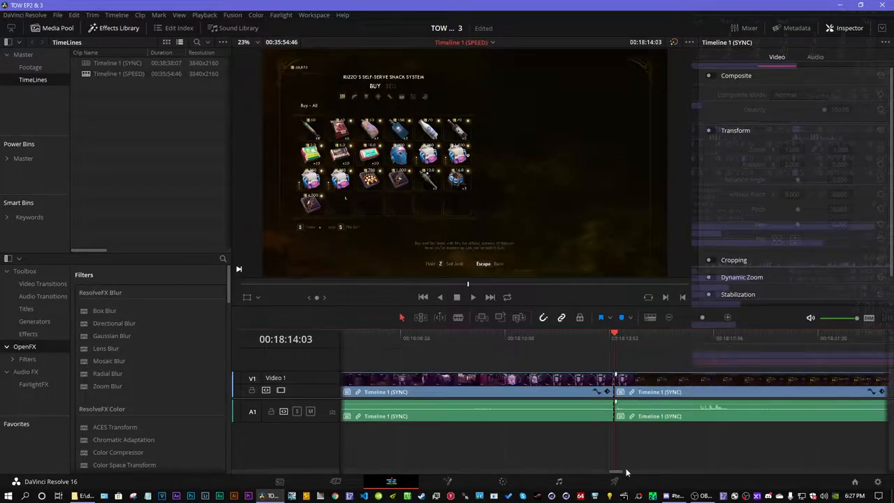
left_click_drag(616, 472, 638, 475)
left_click(552, 338)
left_click_drag(552, 340, 560, 338)
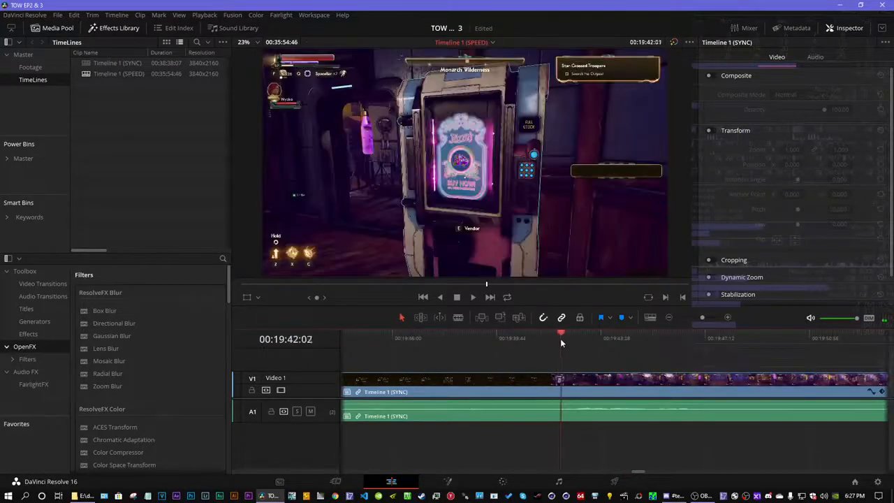
left_click_drag(702, 317, 751, 315)
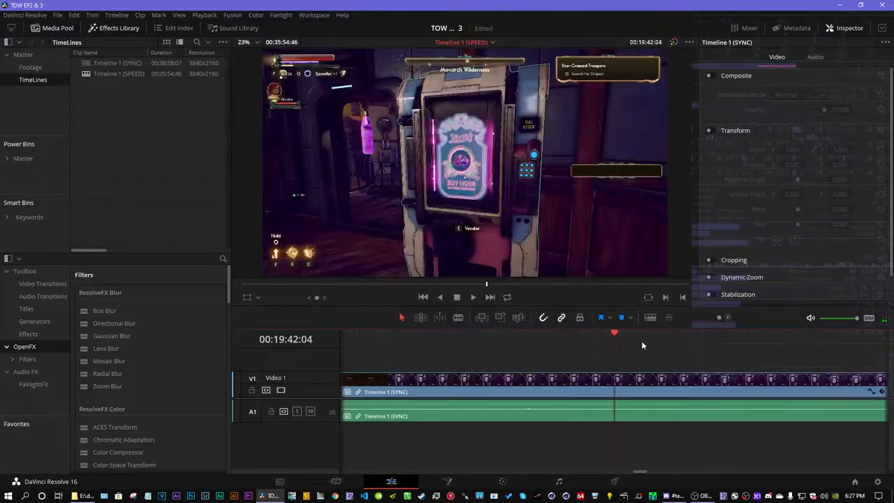
key("Left")
key("Left")
key("Left")
key("Left")
key("Left")
key("Right")
key("Right")
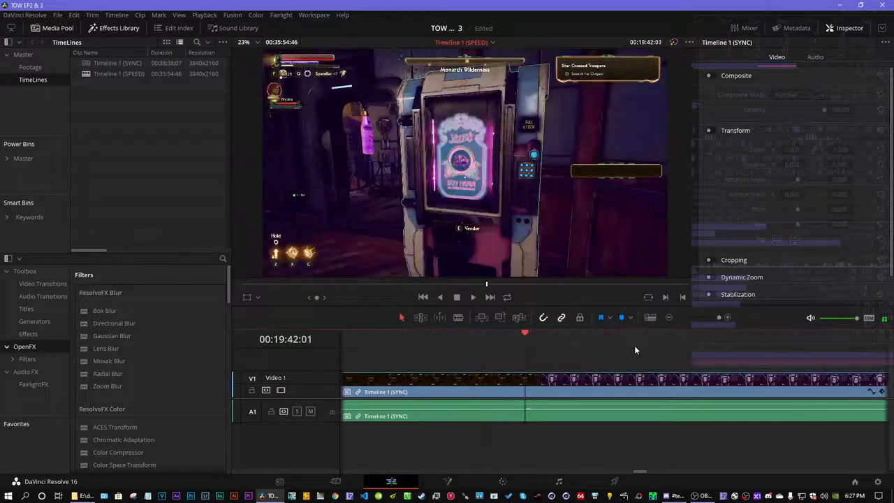
key("Left")
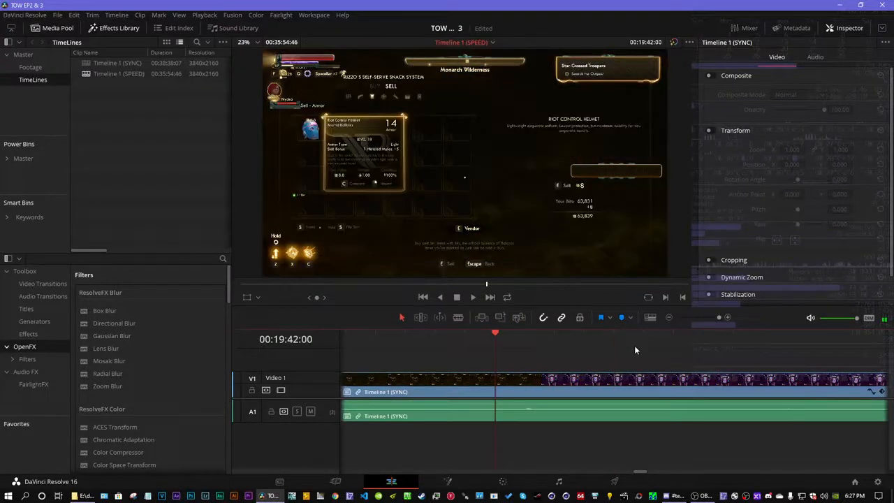
left_click(500, 385)
key("a")
- Set the speed of the vending machine menu clip between the two cuts to 1000%
left_click(699, 318)
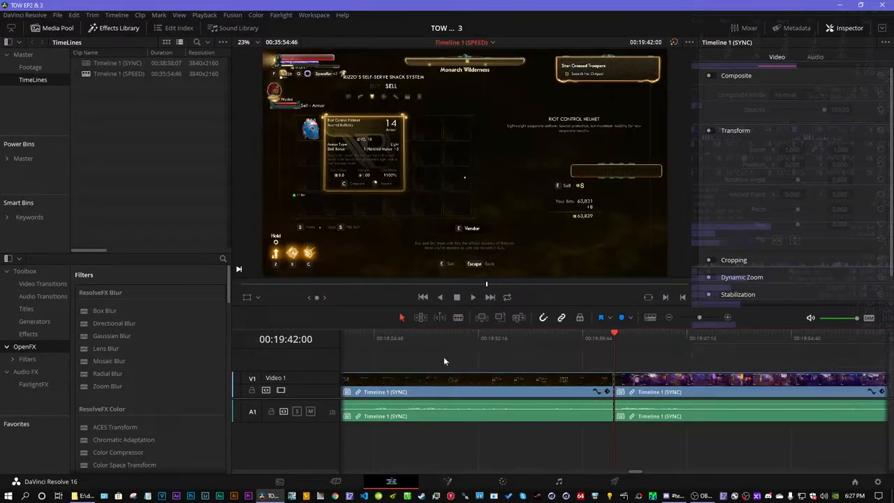
left_click_drag(632, 474, 615, 475)
right_click(479, 382)
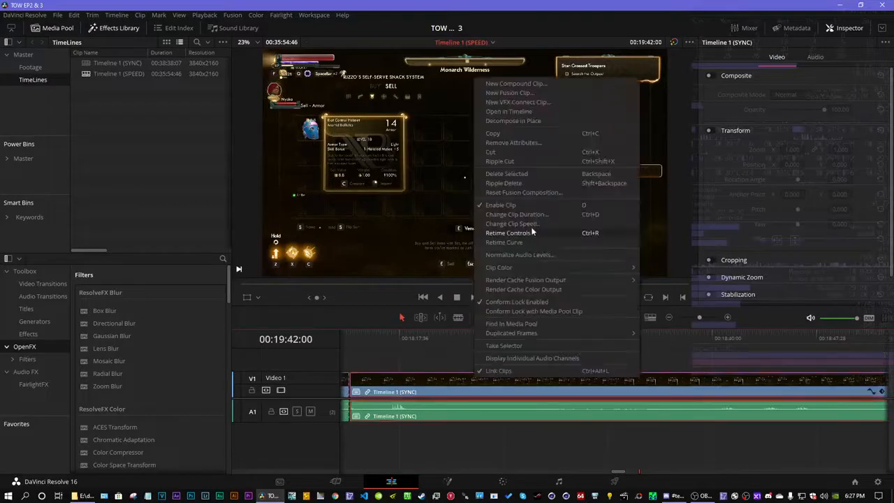
left_click(529, 231)
type("1000")
key("Return")
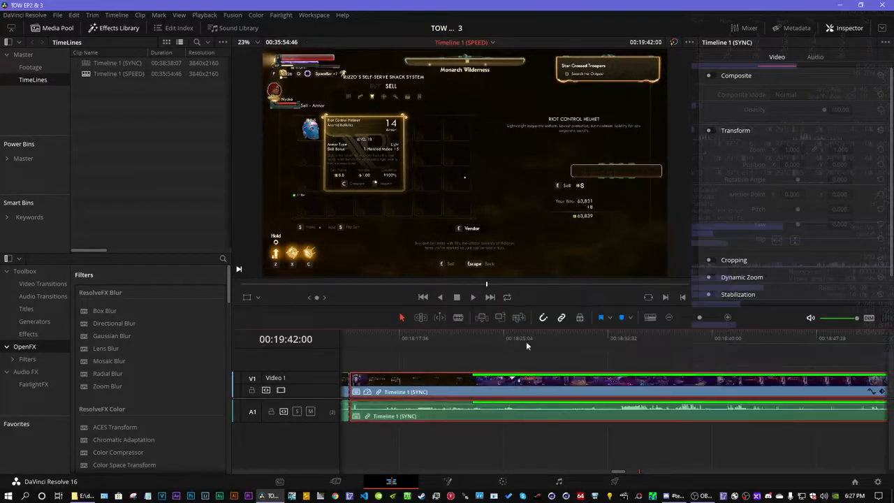
- Trim the sped-up vending machine clip's end back to where its menu content finishes, at 00:18:22:52
left_click(473, 338)
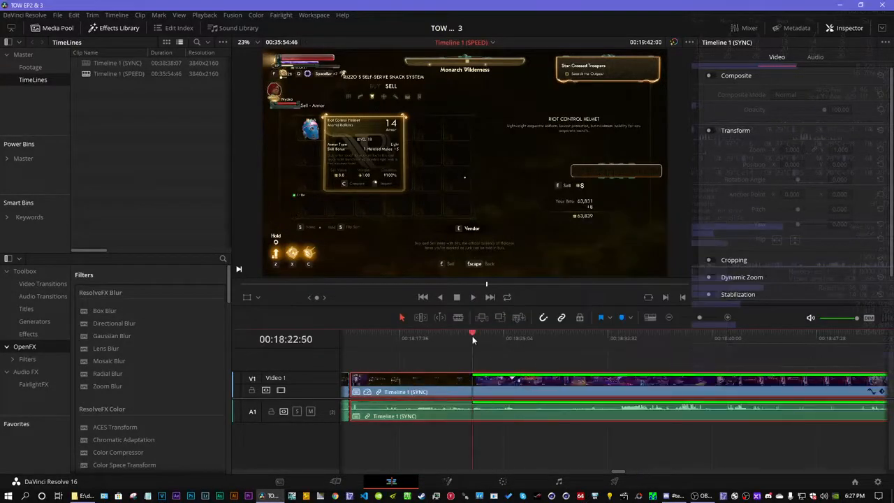
left_click(668, 317)
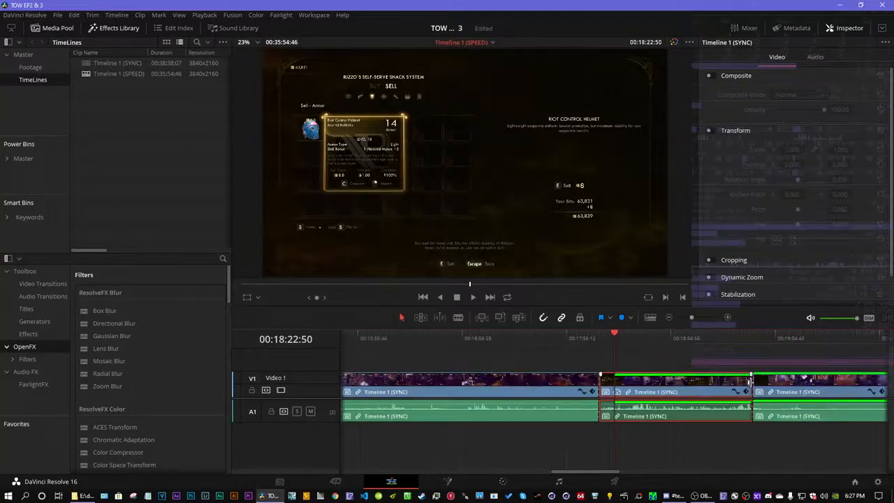
left_click_drag(751, 388, 617, 382)
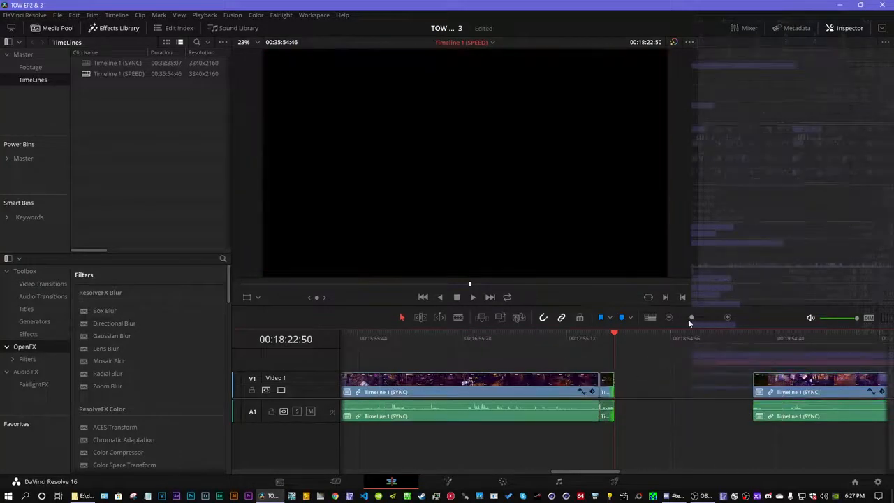
left_click_drag(691, 317, 719, 317)
left_click_drag(608, 382, 680, 372)
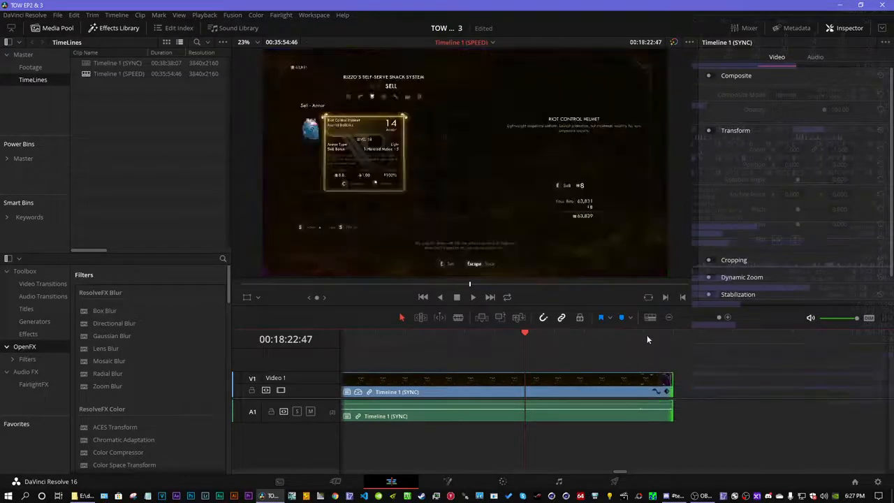
- Delete the empty gap after the sped-up vending machine clip and check the join at 00:18:22:52
left_click(712, 383)
key("Delete")
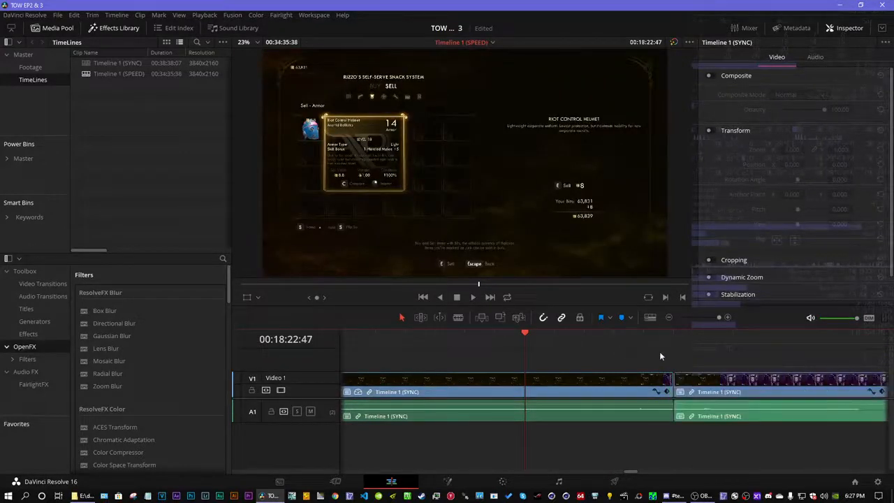
left_click(667, 339)
left_click(698, 317)
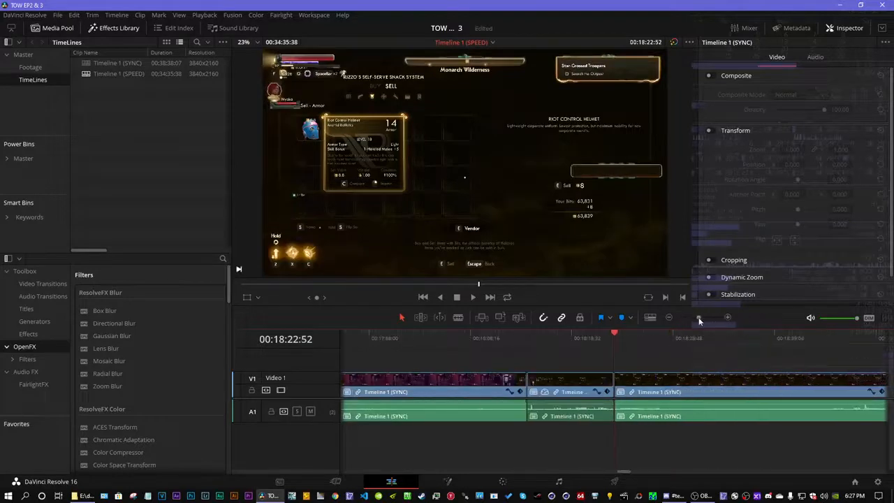
- Find where the next inventory menu opens from gameplay and cut the clip at 00:24:41:06
left_click_drag(625, 475, 724, 465)
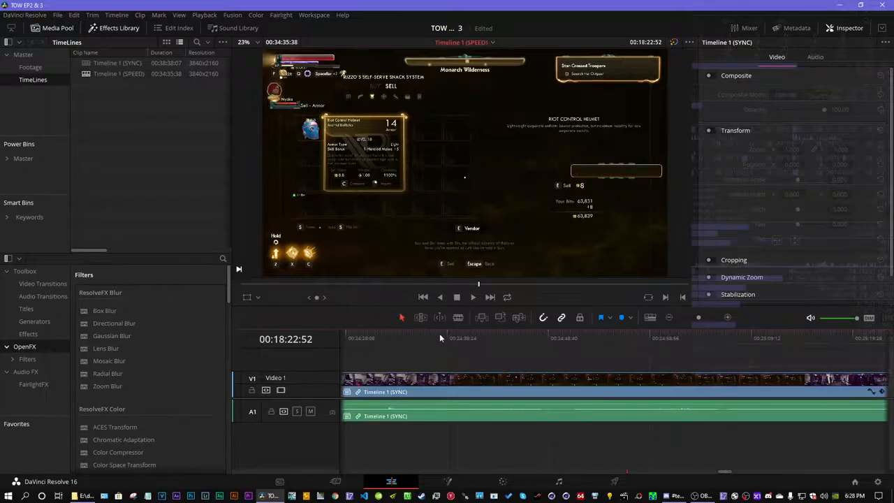
left_click(452, 336)
left_click_drag(452, 336, 479, 336)
left_click_drag(699, 318, 762, 318)
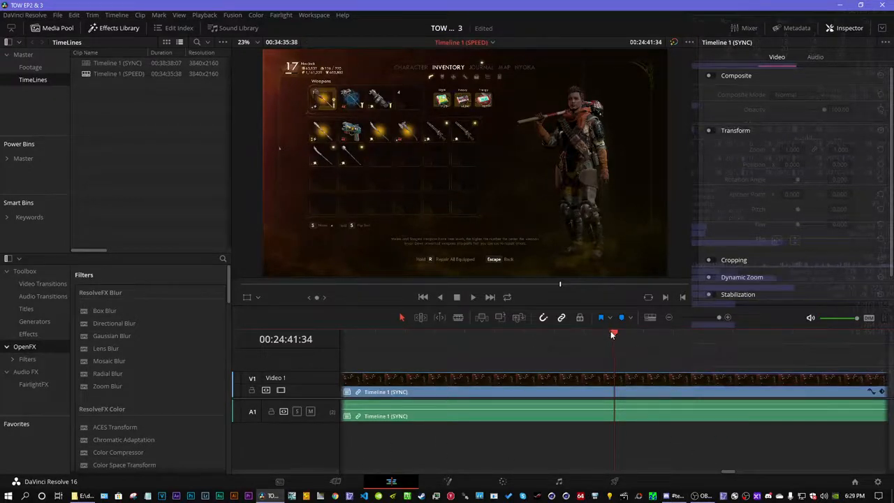
left_click_drag(614, 334, 435, 335)
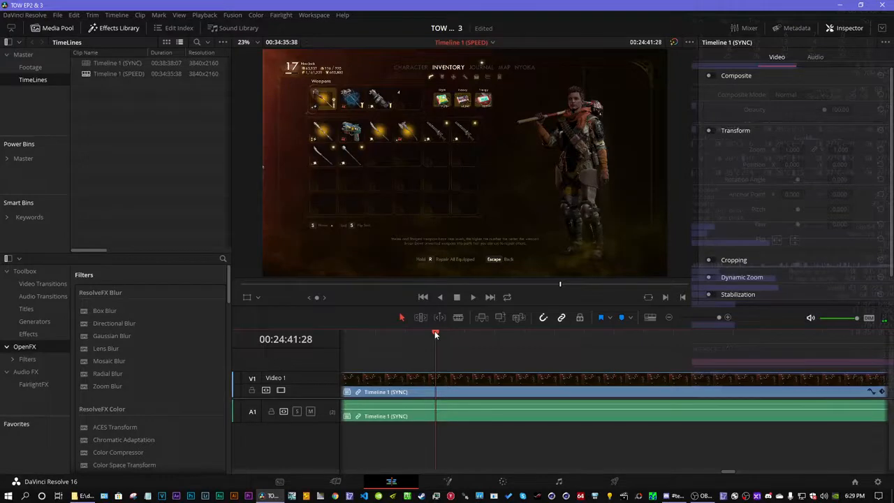
left_click(669, 317)
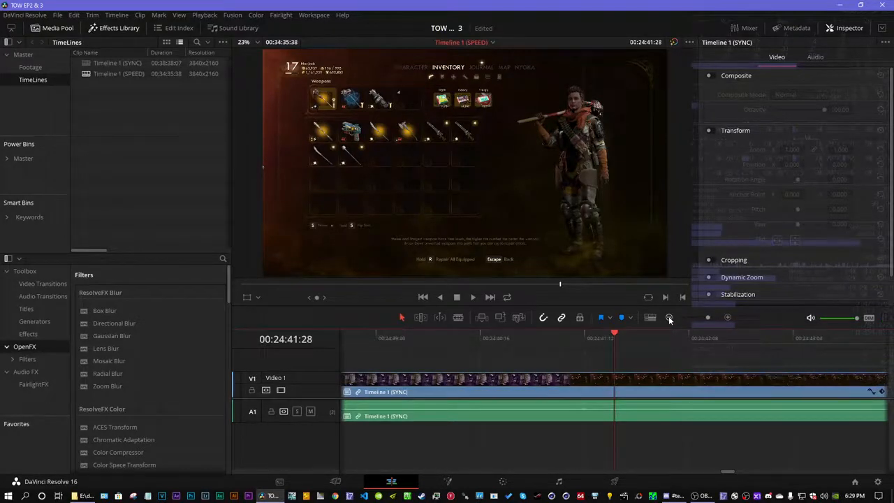
left_click_drag(613, 334, 577, 336)
left_click_drag(708, 318, 763, 319)
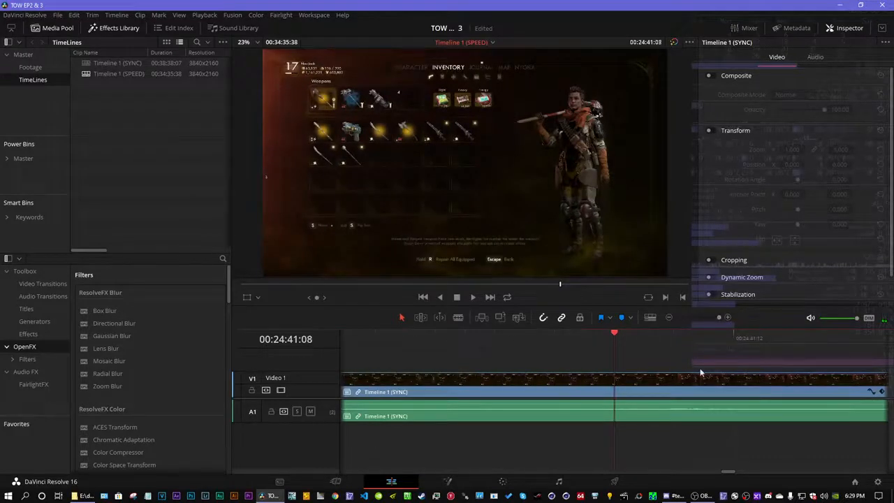
key("Left")
key("Left")
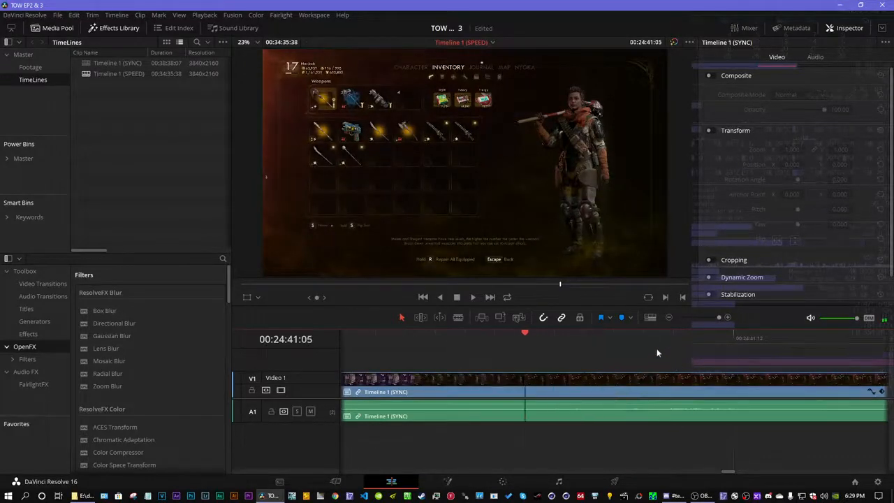
key("Left")
key("Right")
key("Left")
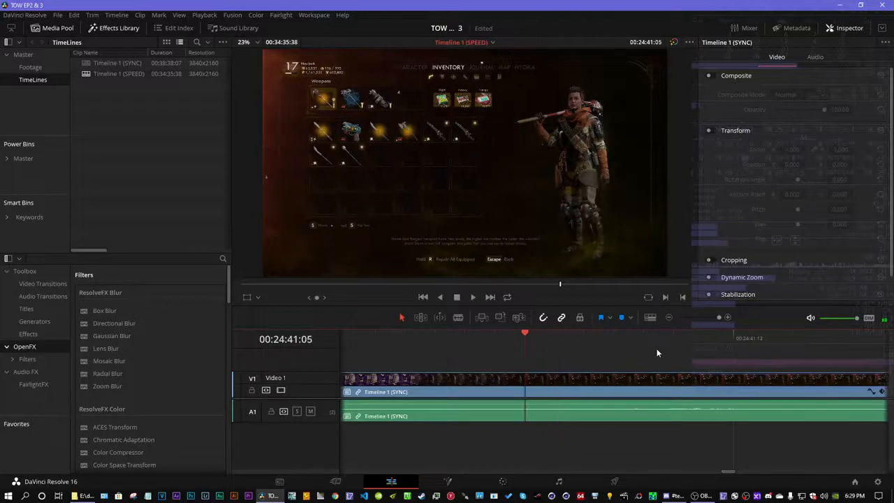
key("Right")
key("ctrl+b")
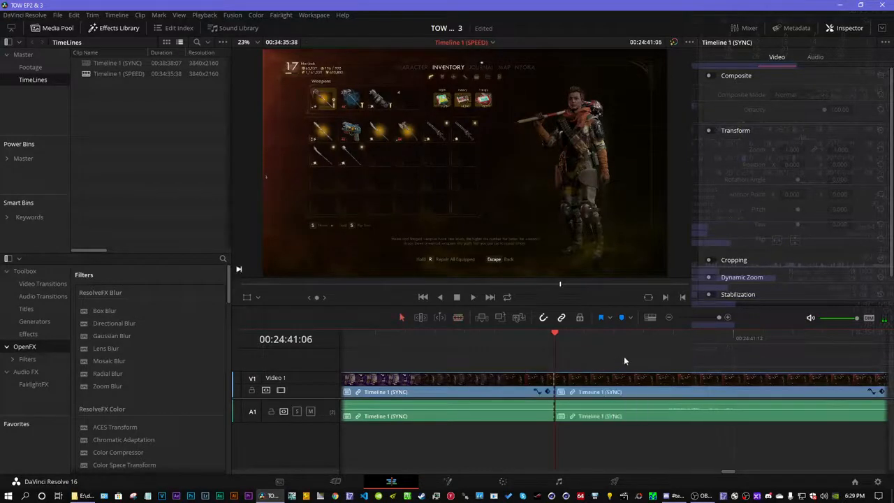
- Examine the gameplay-to-inventory transition frame by frame just before the new cut, between 00:24:41:01 and 00:24:41:05
key("Left")
key("Left")
key("Left")
key("Left")
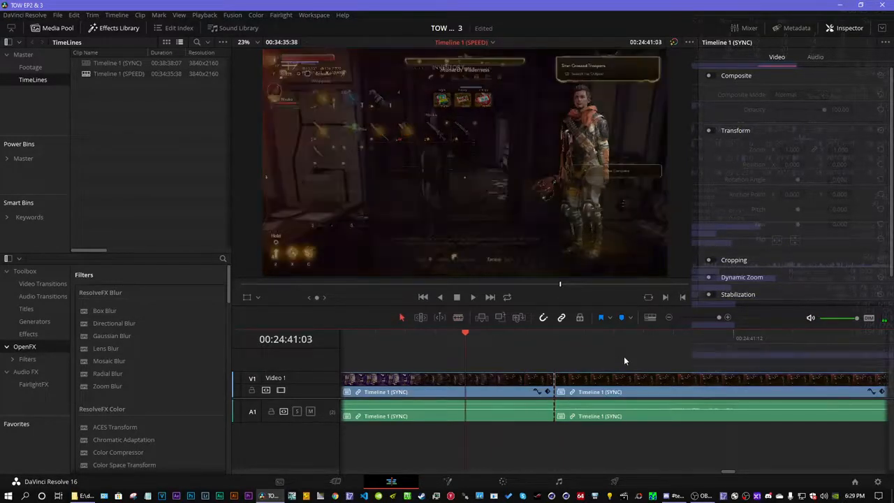
key("Left")
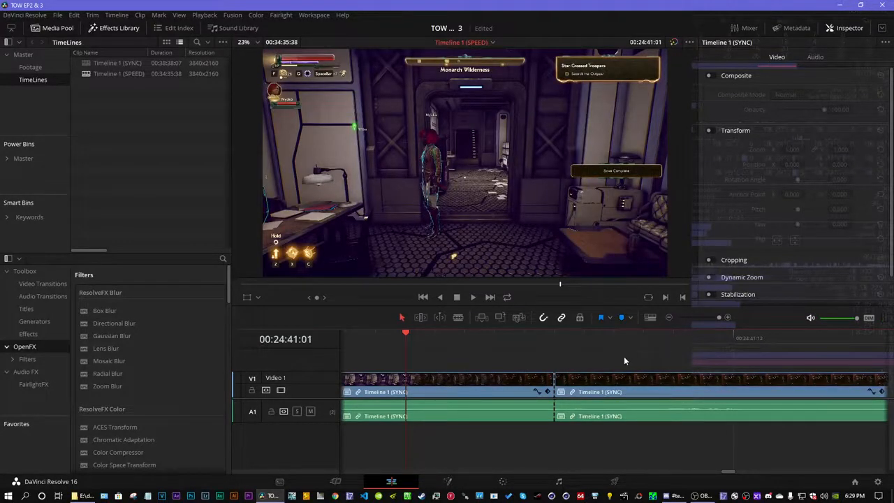
key("Right")
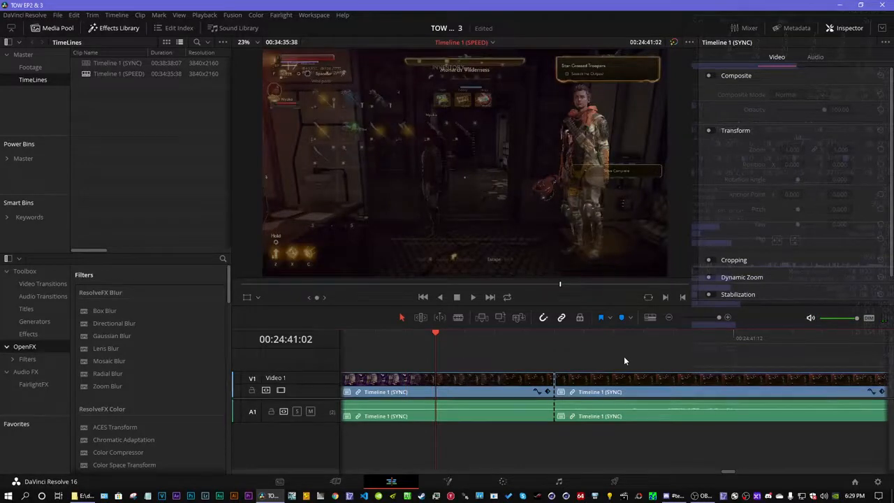
key("Right")
key("Right")
key("Right")
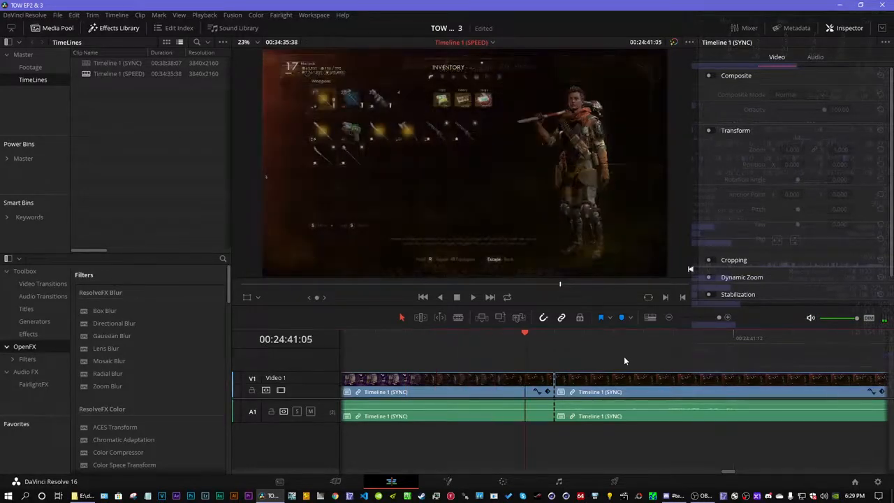
key("Left")
key("Right")
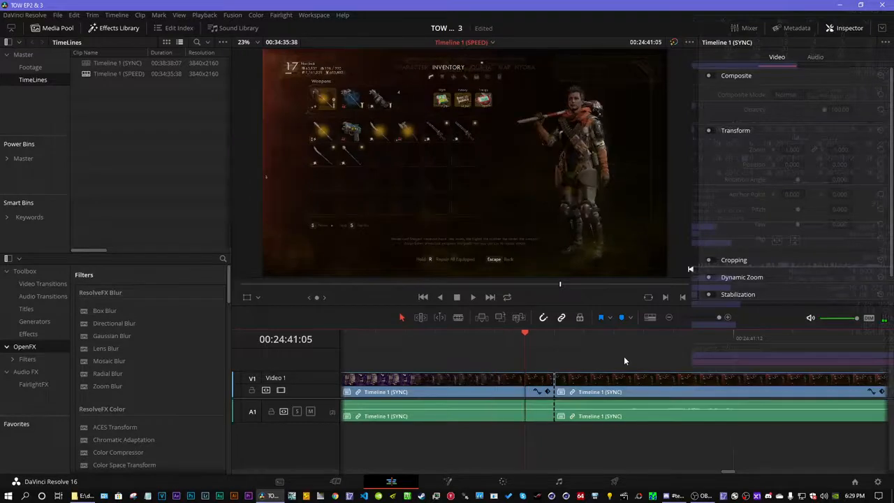
- Enlarge the viewer to 100% and centre it on the character in the inventory frame at 00:24:41:05
left_click(251, 43)
left_click(248, 113)
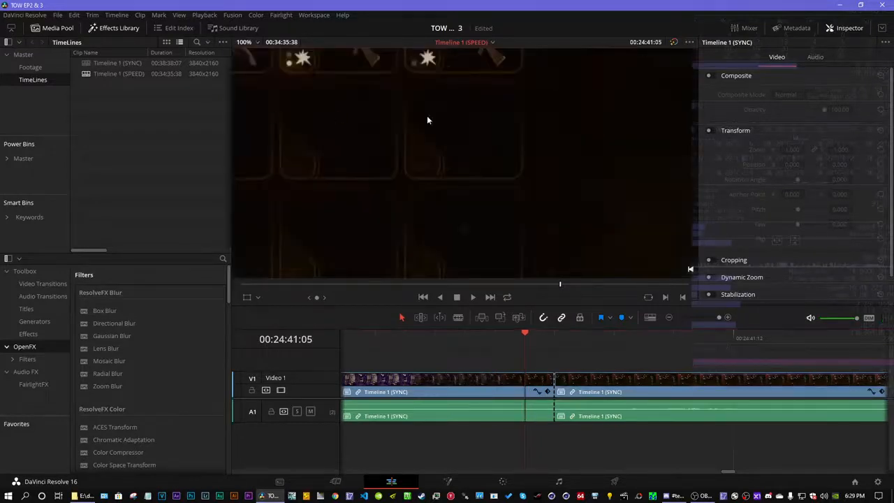
left_click_drag(427, 120, 219, 229)
left_click_drag(579, 100, 471, 184)
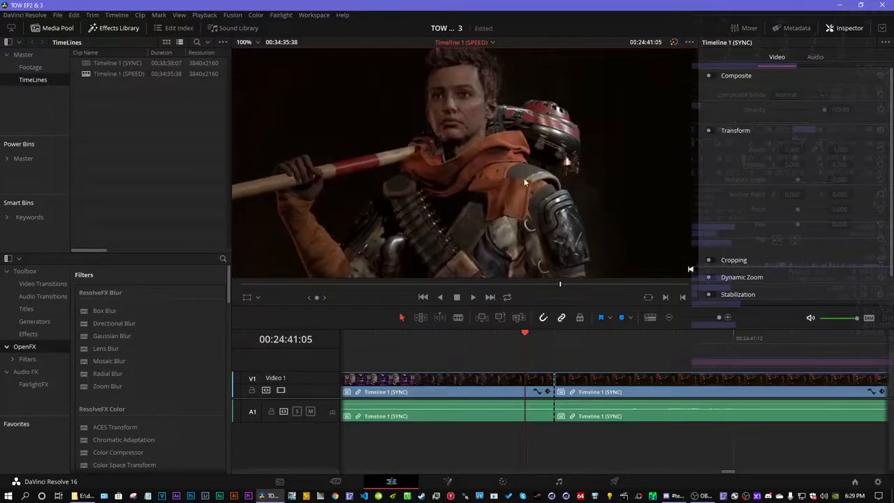
- Compare the enlarged character frame by frame around 00:24:41:05 to examine how the inventory menu fades in
key("Left")
key("Right")
key("Left")
key("Right")
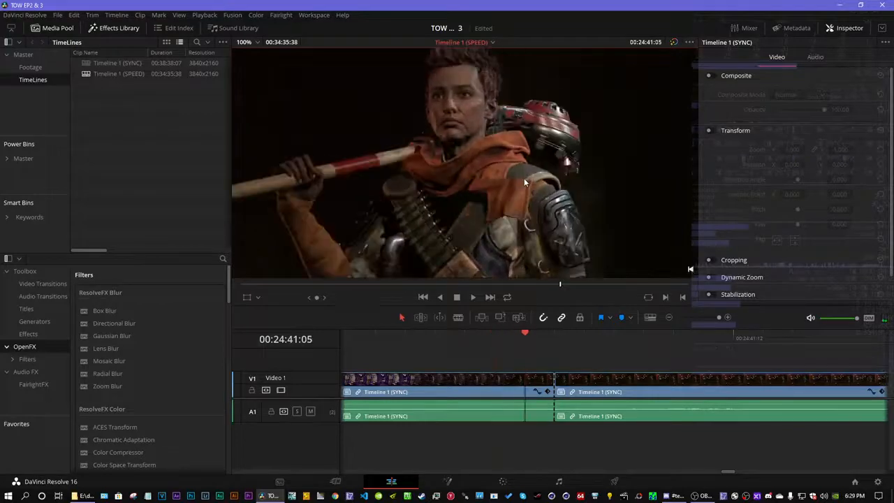
key("Left")
key("Right")
key("Left")
key("Right")
key("Right")
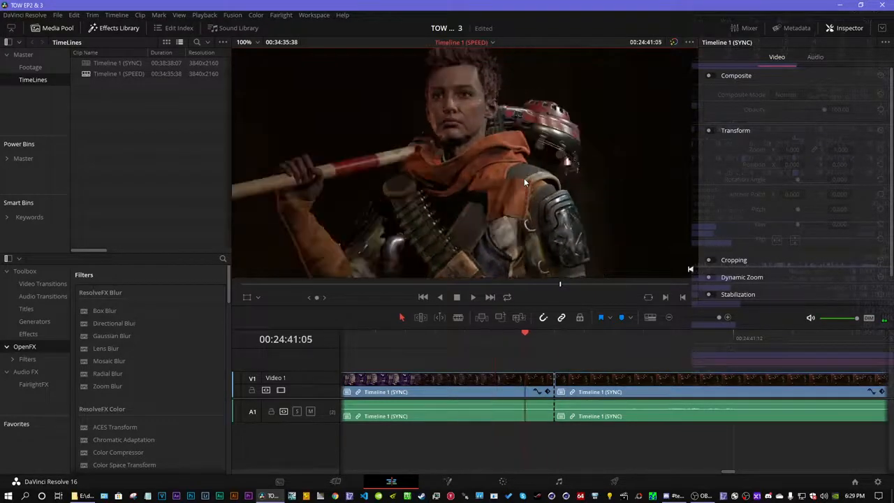
key("Left")
key("Left")
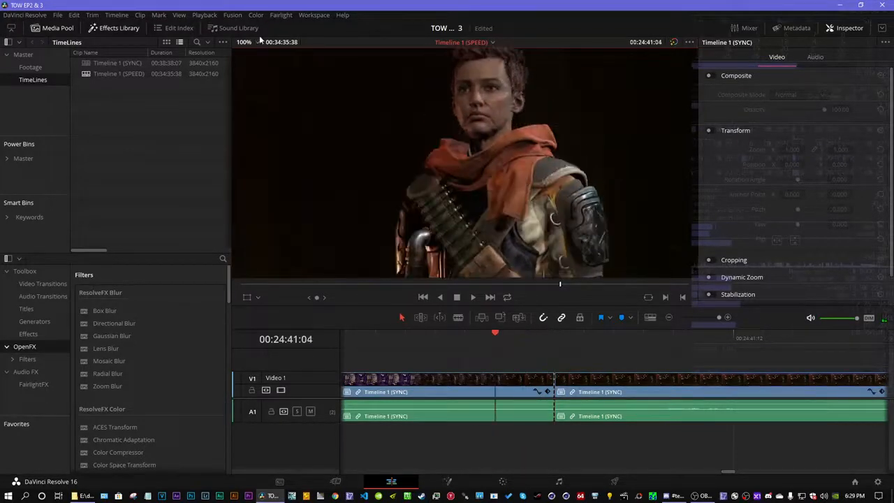
- Fit the whole frame in the viewer again and return to the cut at 00:24:41:06
left_click(245, 42)
left_click(246, 64)
key("Right")
key("Right")
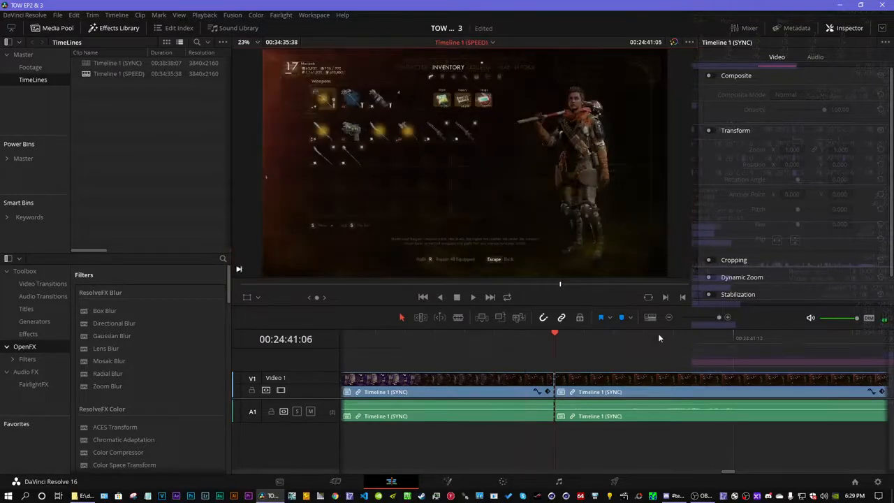
- Find where the inventory menu closes back to gameplay and cut the clip at 00:25:16:35
left_click(704, 317)
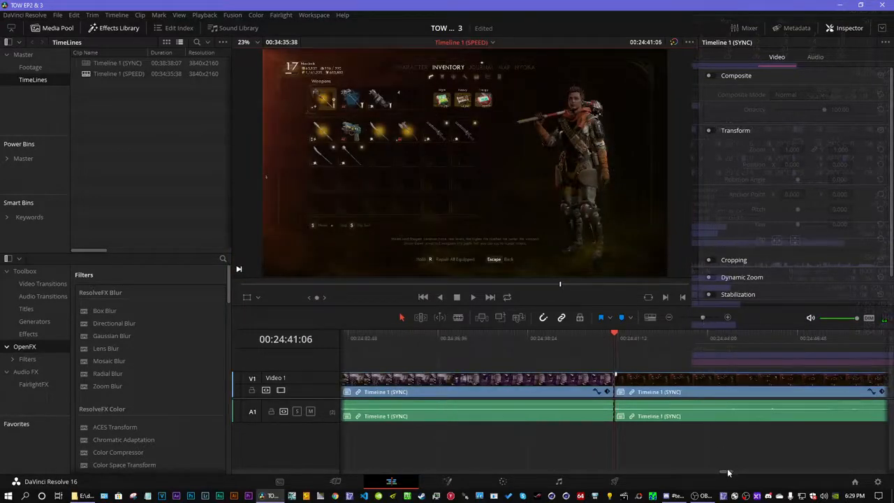
mouse_move(727, 473)
left_mouse_down()
mouse_move(796, 475)
mouse_move(699, 475)
mouse_move(733, 467)
left_mouse_up()
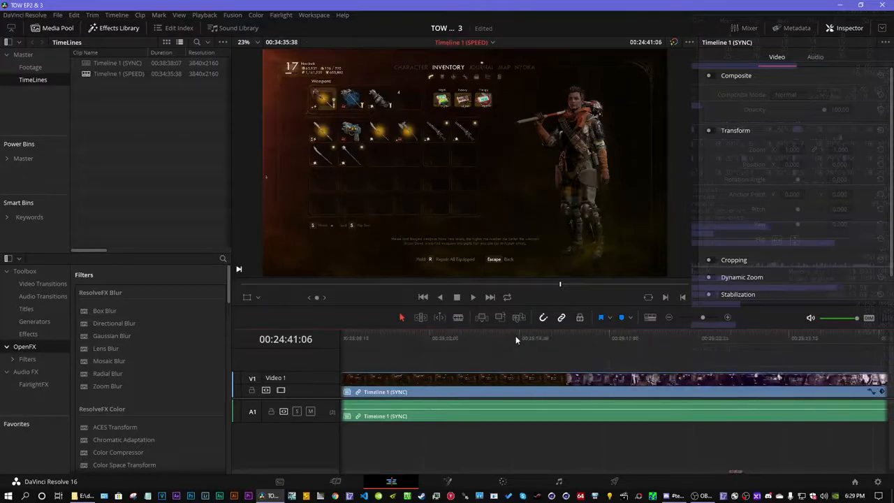
left_click_drag(517, 337, 589, 336)
left_click_drag(703, 317, 753, 316)
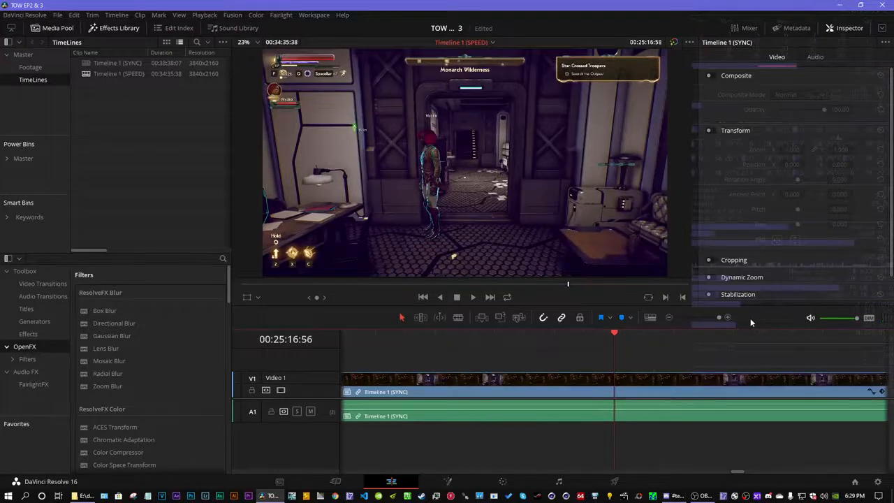
key("Left")
key("Left")
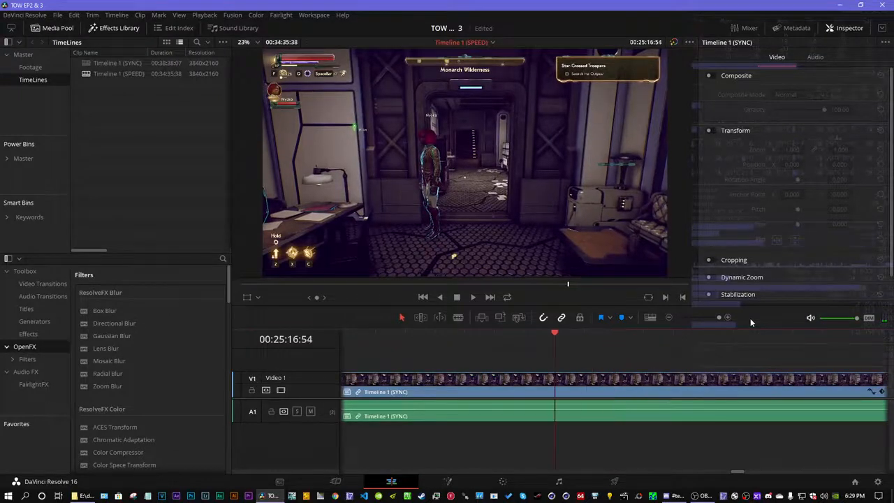
key("Left")
key("Left")
key("Left")
key("Left")
key("Left")
key("Left")
key("Left")
key("Left")
key("Left")
key("Left")
key("Left")
key("Left")
key("Left")
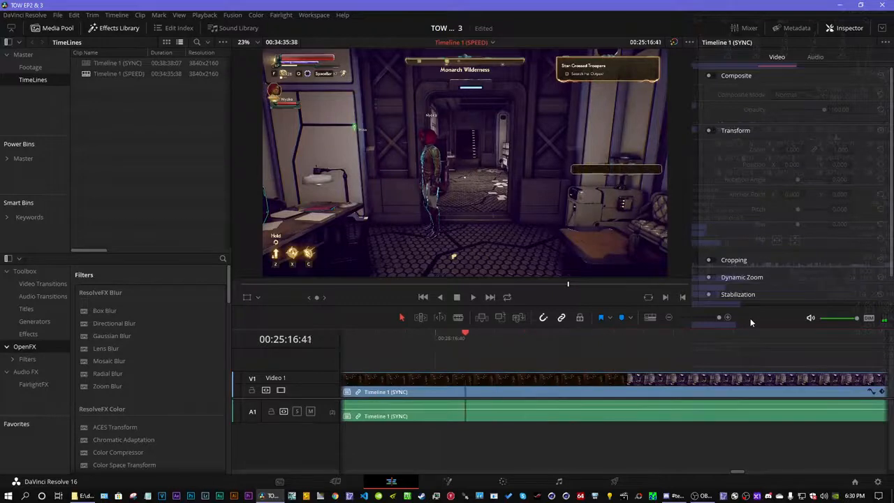
key("Left")
key("Left")
key("Left")
key("Left")
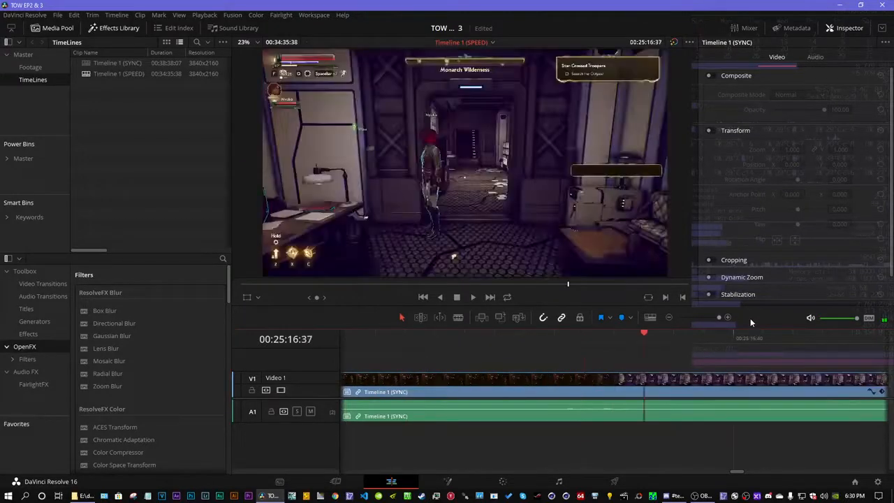
key("Left")
key("Left")
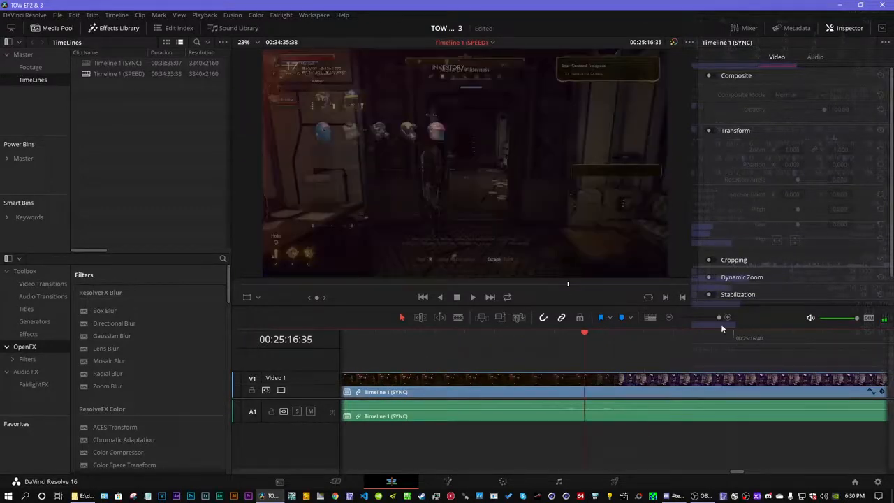
key("ctrl+b")
- Set the speed of the isolated inventory clip before 00:25:16:35 to 1000%
left_click(699, 317)
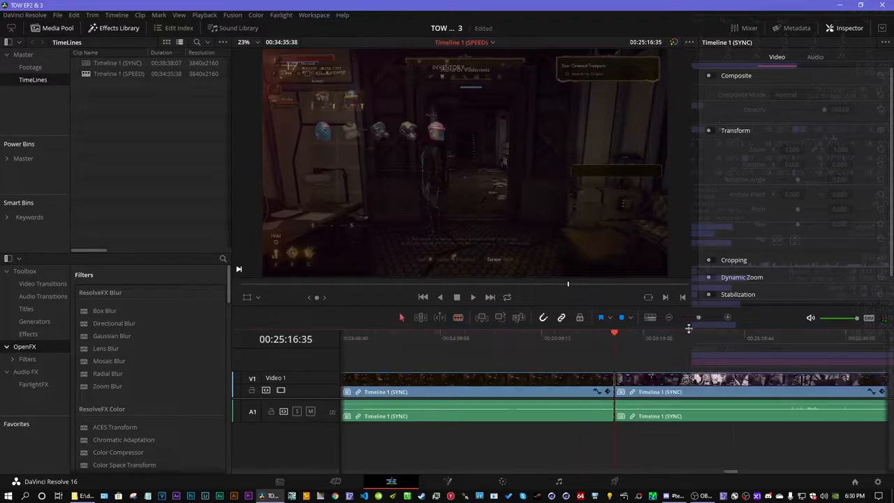
right_click(414, 390)
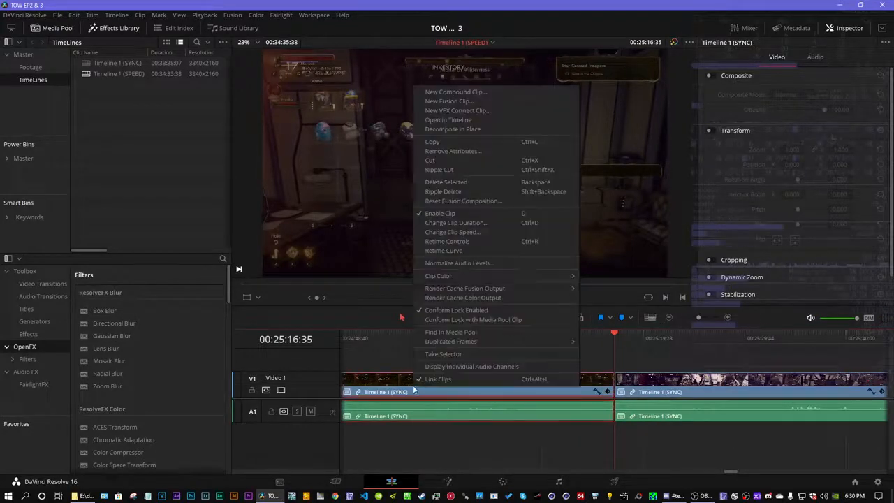
left_click(471, 231)
type("1")
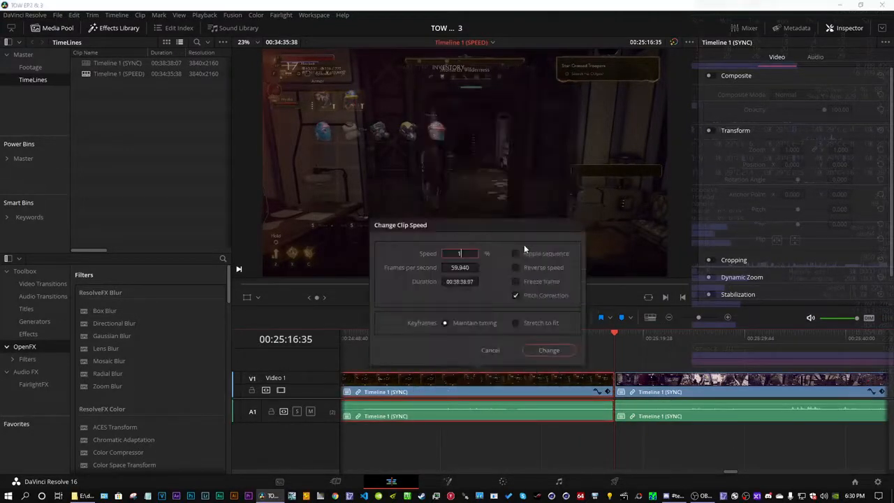
type("000")
key("Return")
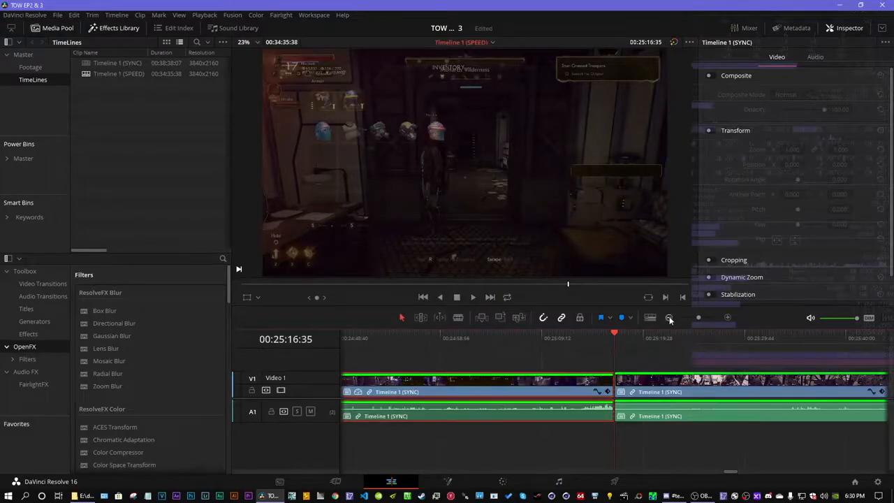
- Trim the sped-up inventory clip's end back to 00:24:44:55
left_click(668, 318)
left_click(537, 335)
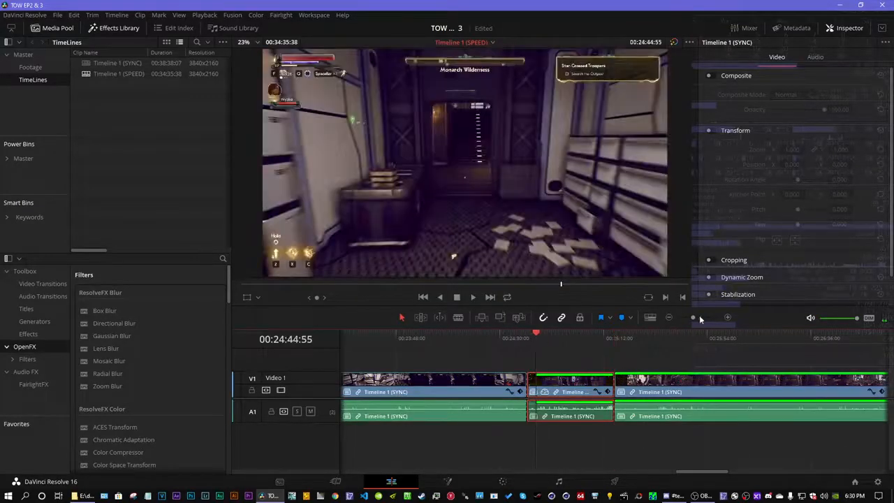
left_click(699, 316)
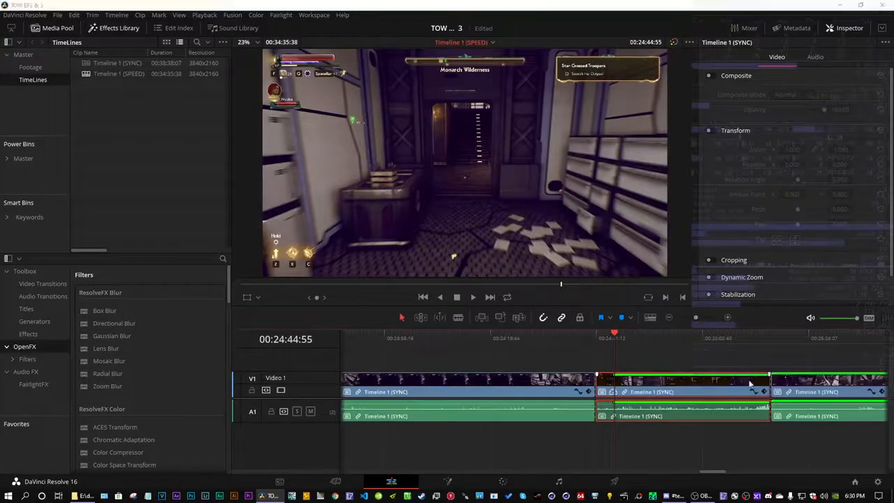
left_click_drag(768, 384, 614, 384)
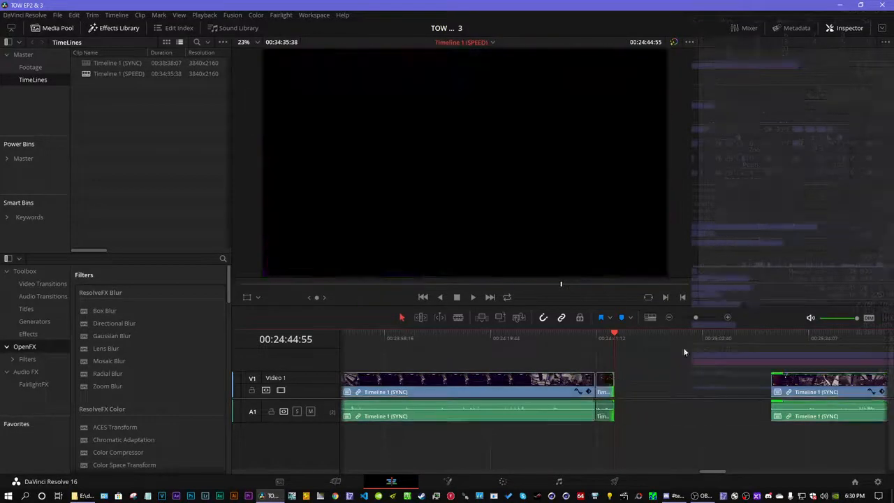
- Check the frames before the trimmed end and extend the sped-up inventory clip by about four frames
left_click_drag(695, 318, 740, 319)
key("Left")
key("Left")
key("Left")
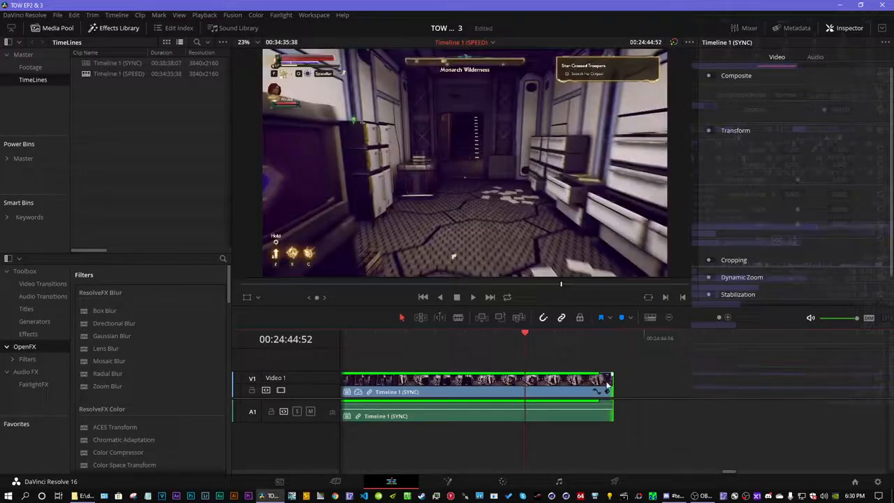
left_click_drag(607, 383, 734, 379)
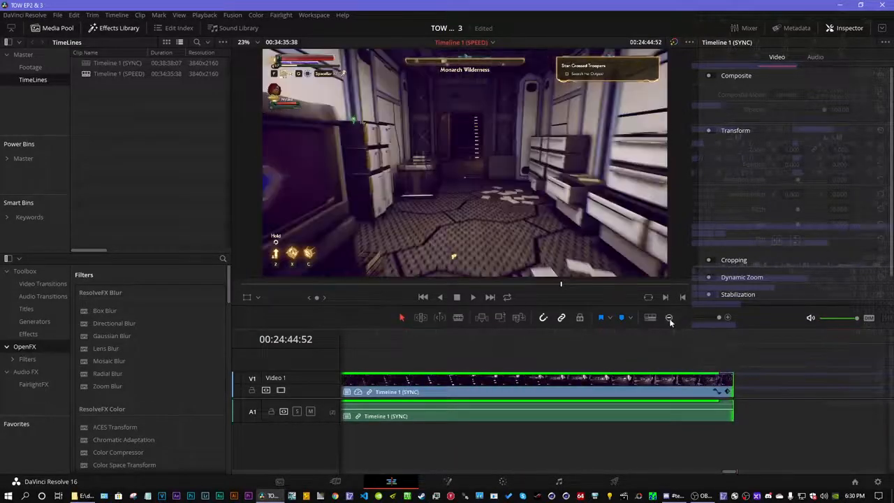
- Trim the sped-up inventory clip's end to 00:24:44:40, check its last frames, and save the project
left_click(669, 317)
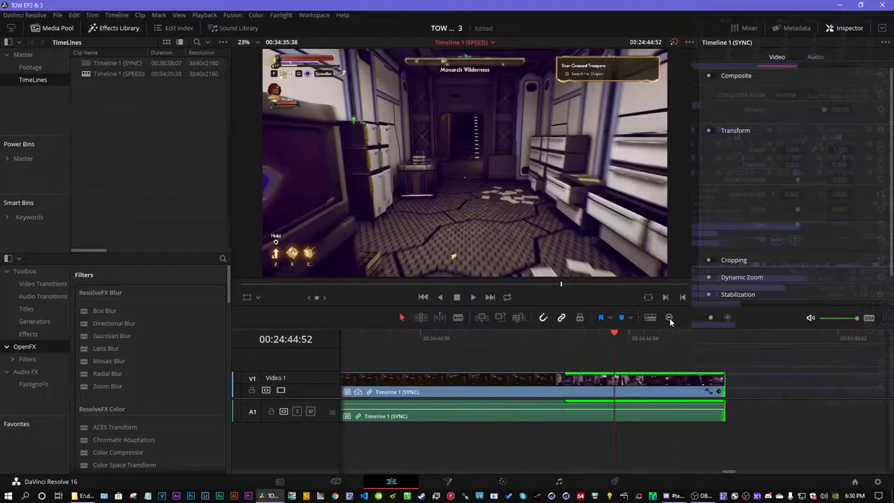
left_click(495, 340)
left_click_drag(720, 384, 569, 381)
left_click(568, 341)
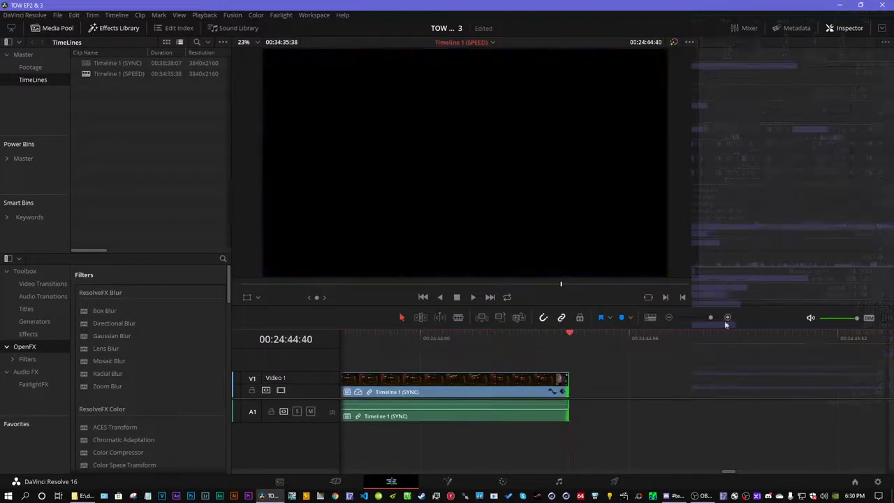
left_click_drag(711, 319, 731, 322)
left_click(524, 339)
mouse_move(612, 380)
left_mouse_down()
mouse_move(671, 381)
mouse_move(618, 380)
left_mouse_up()
key("ctrl+s")
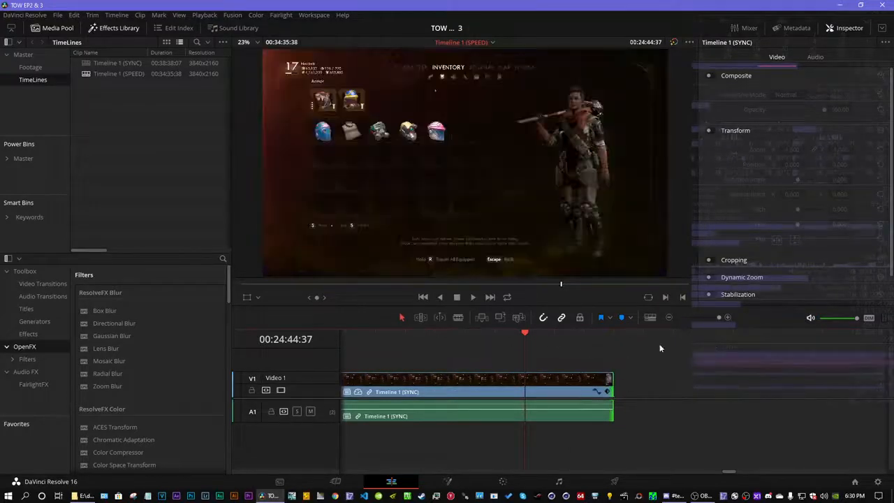
- Delete the empty gap after the sped-up inventory clip and check the join at 00:24:44:40
left_click(653, 387)
key("Delete")
left_click(614, 337)
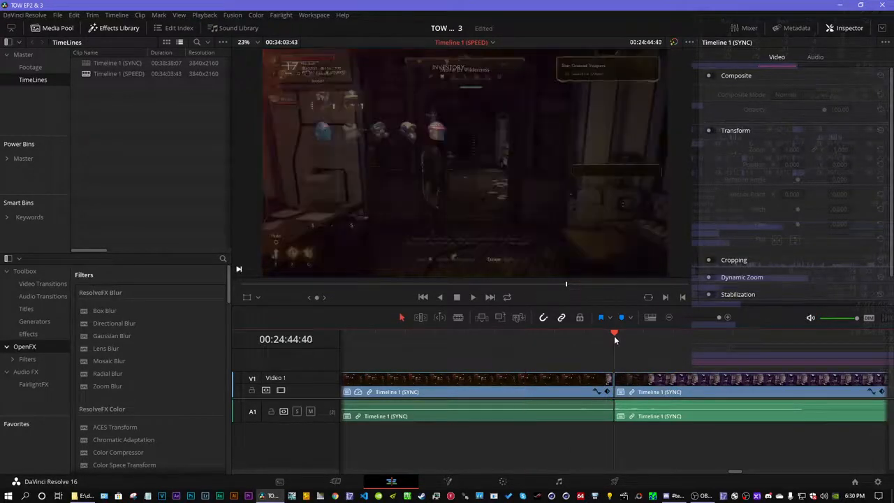
- Find where the next Rizzo's vending machine menu opens from gameplay and cut the clip at 00:26:30:54
left_click(697, 317)
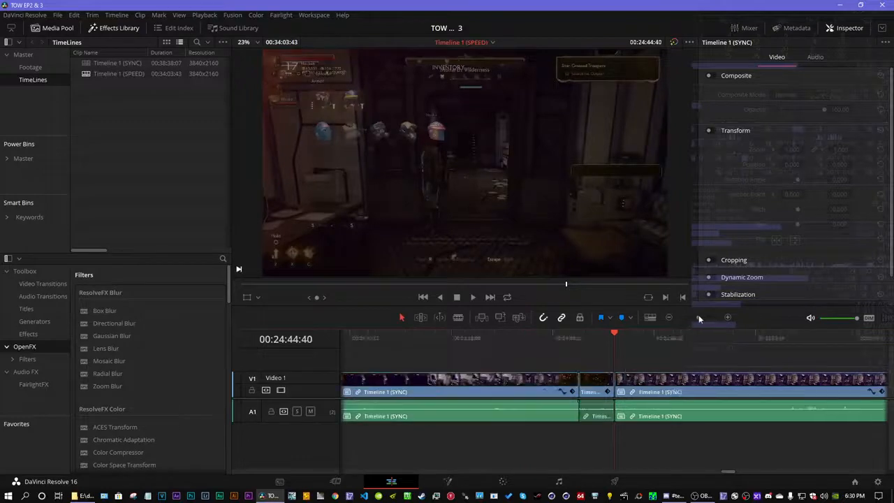
left_click(729, 475)
left_click_drag(729, 475, 756, 473)
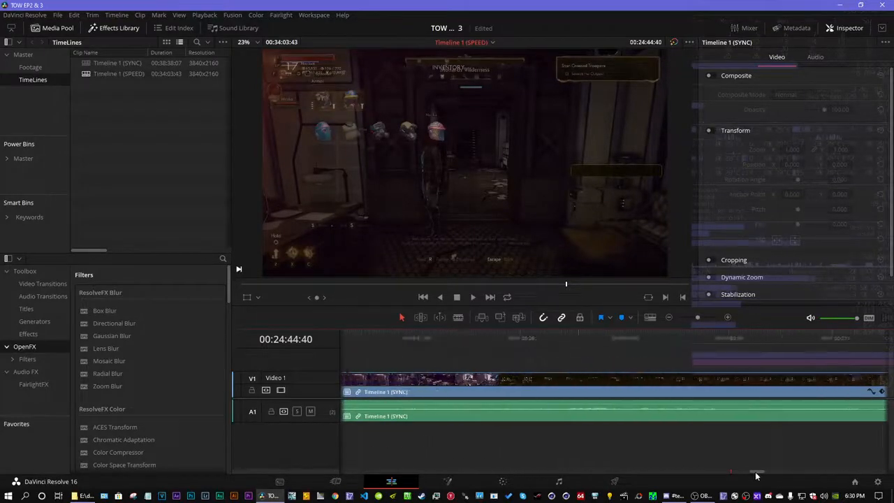
left_click_drag(466, 335, 488, 338)
left_click_drag(699, 317, 718, 317)
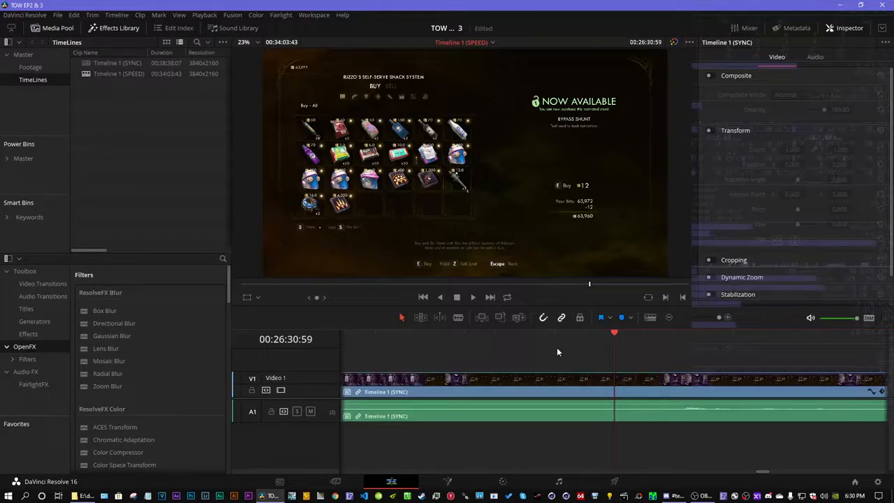
key("Left")
key("Left")
key("Left")
key("Left")
key("Left")
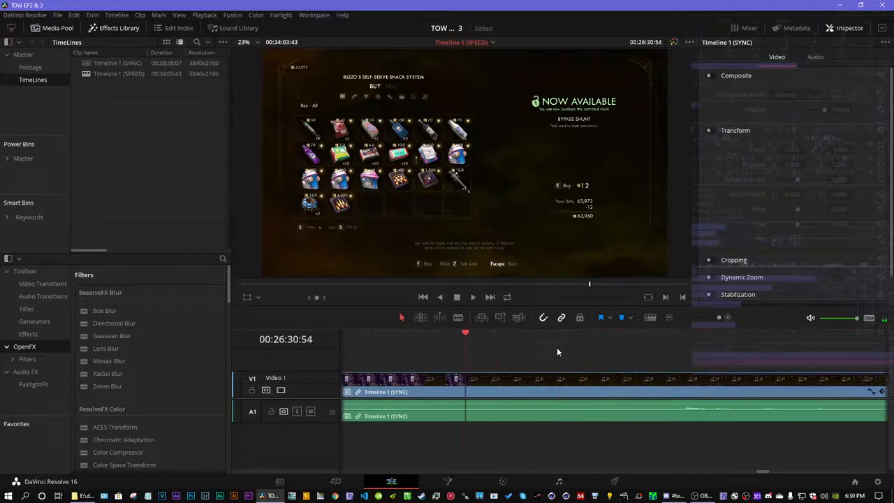
key("ctrl+b")
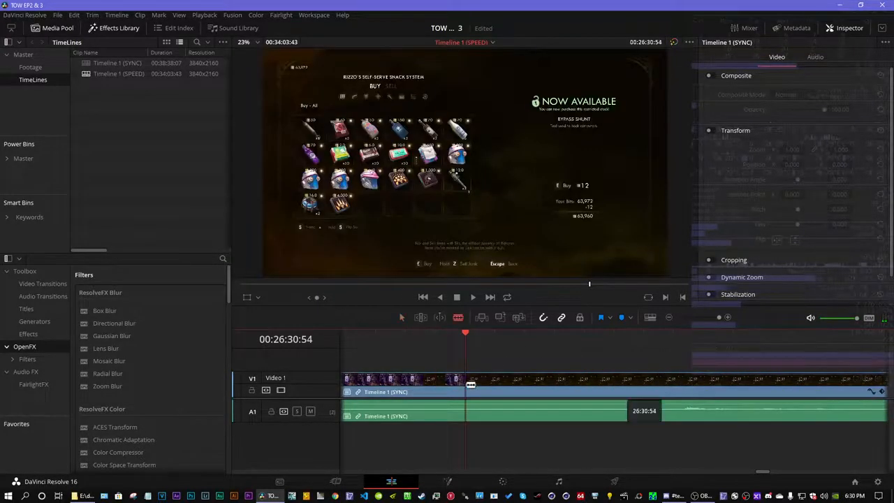
- Find where the Rizzo's vending machine menu closes back to gameplay and cut the clip at 00:27:13:35
left_click(668, 318)
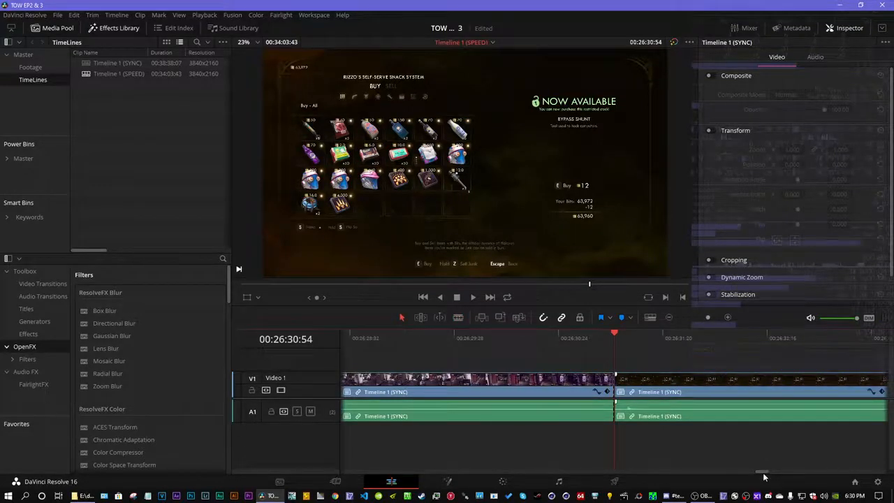
scroll(763, 472, "right", 5)
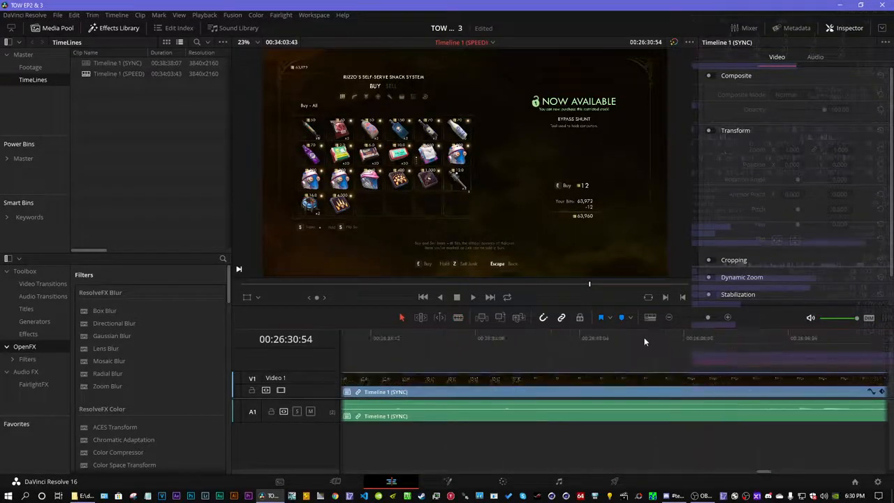
left_click(762, 338)
left_click_drag(764, 472, 768, 475)
left_click(807, 338)
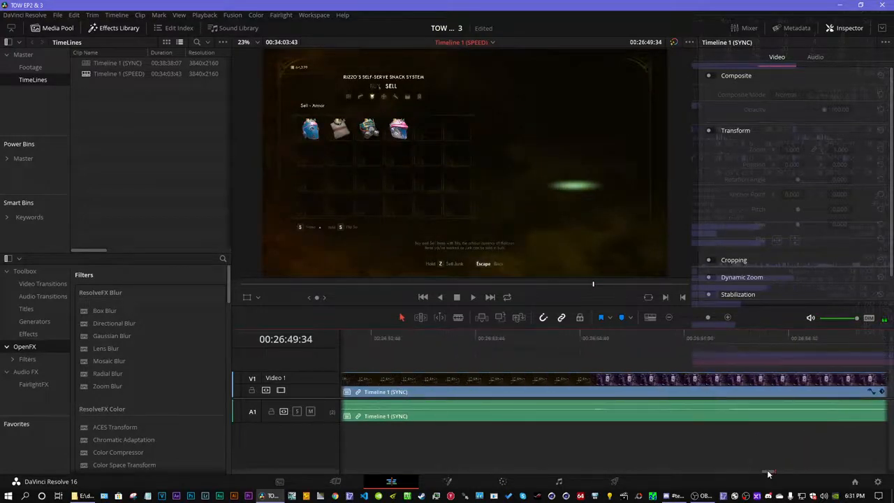
left_click_drag(585, 338, 689, 338)
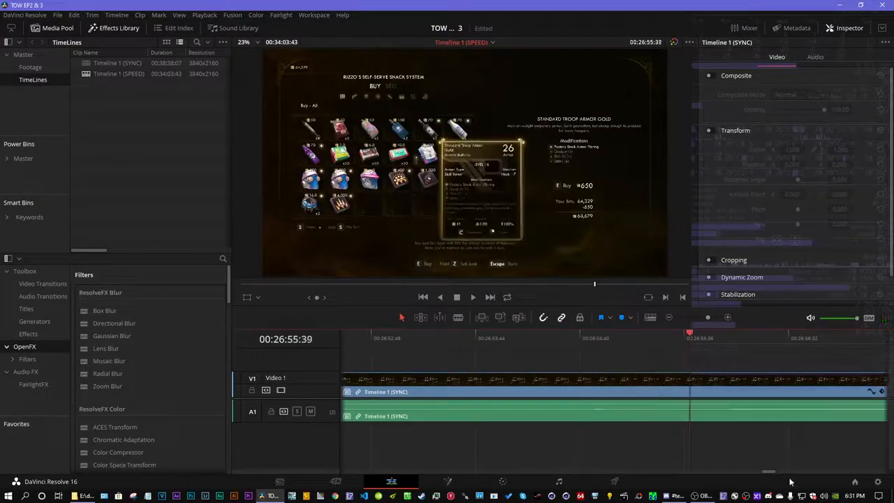
left_click_drag(771, 471, 776, 469)
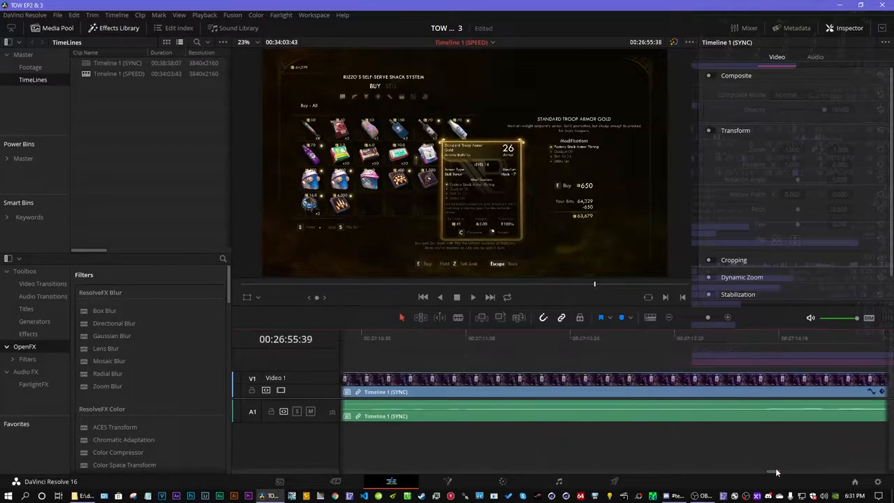
left_click(699, 338)
left_click_drag(698, 345, 707, 342)
left_click(726, 317)
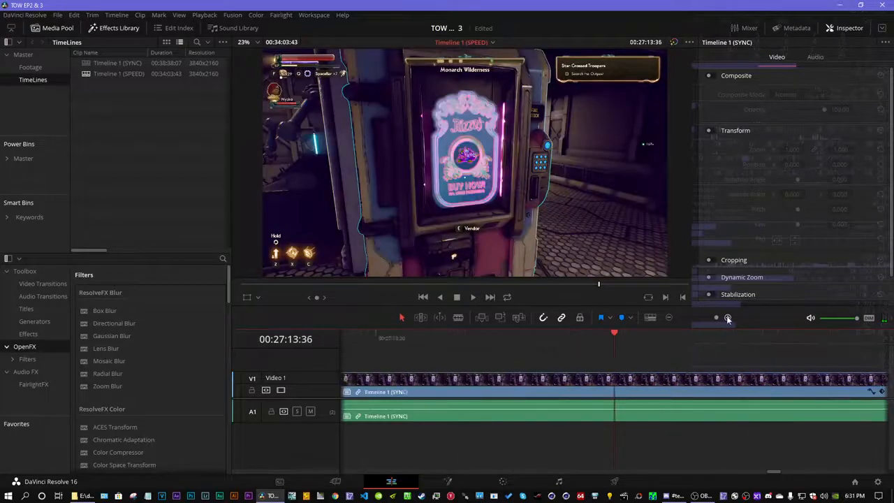
key("Left")
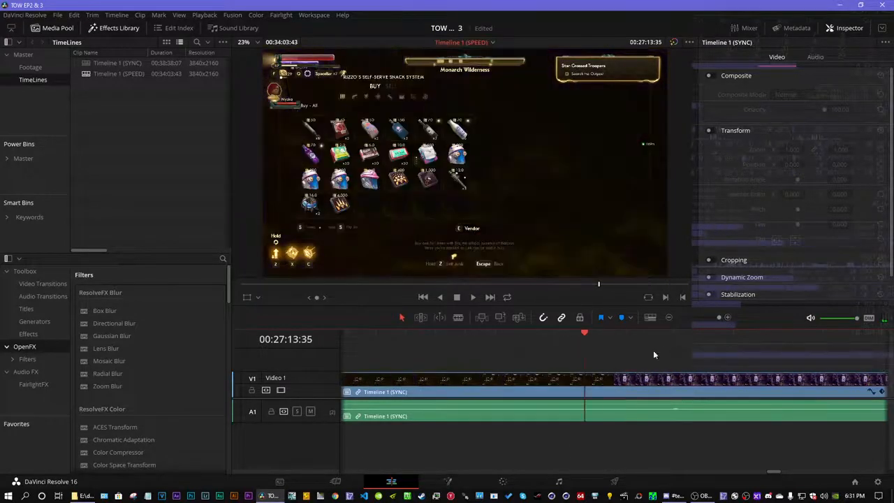
key("ctrl+b")
- Set the speed of the cut-out vending machine menu clip to 1000%
left_click(671, 318)
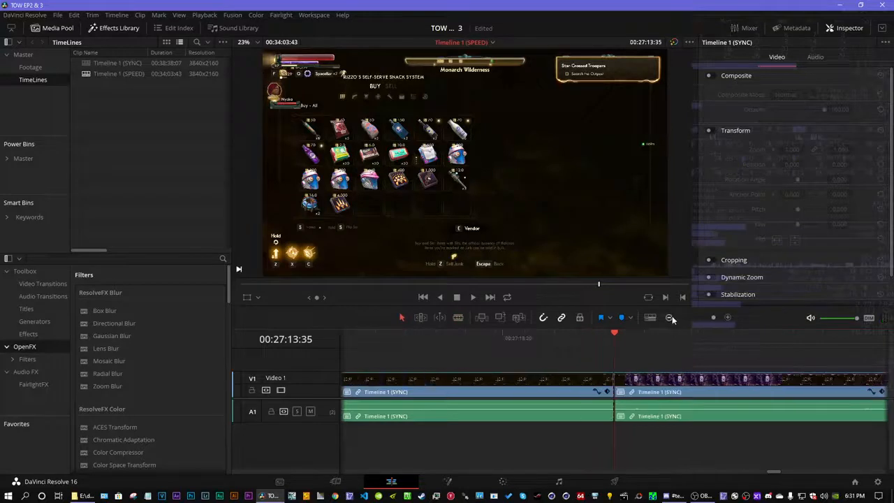
right_click(504, 381)
left_click(569, 225)
type("1000")
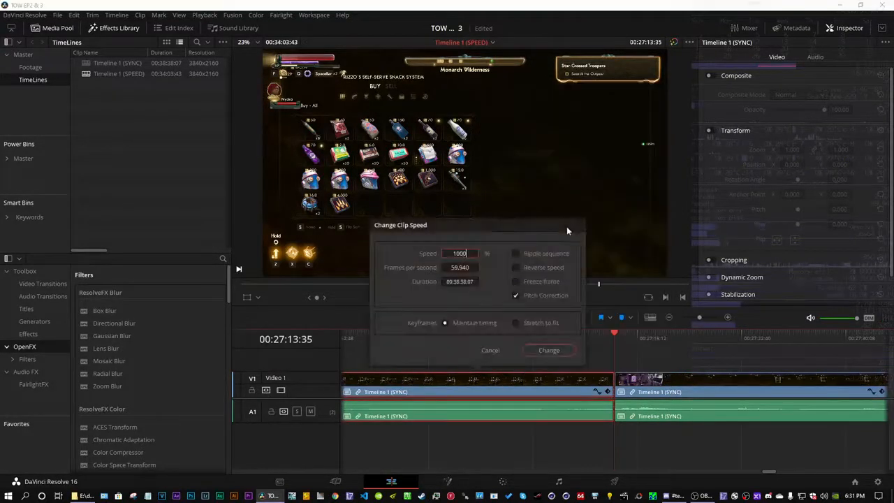
key("Return")
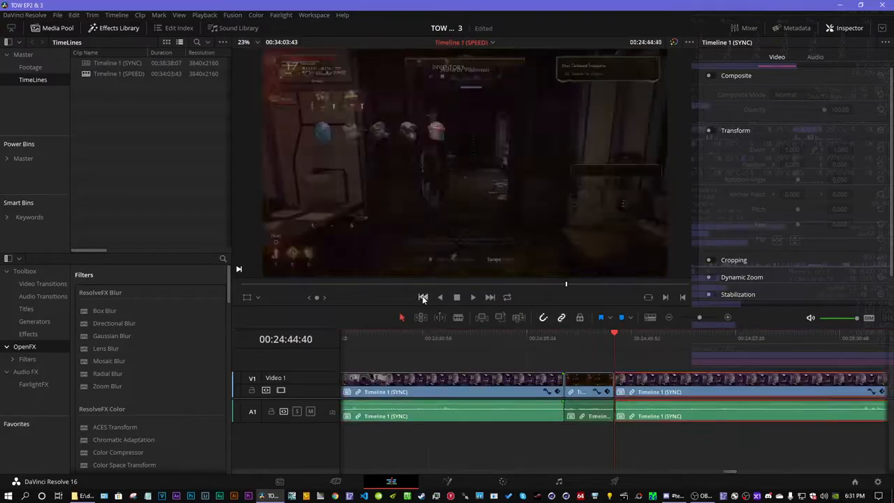
- Find where gameplay returns within the sped-up vending clip and trim the clip's end to 00:26:35:12
left_click(491, 297)
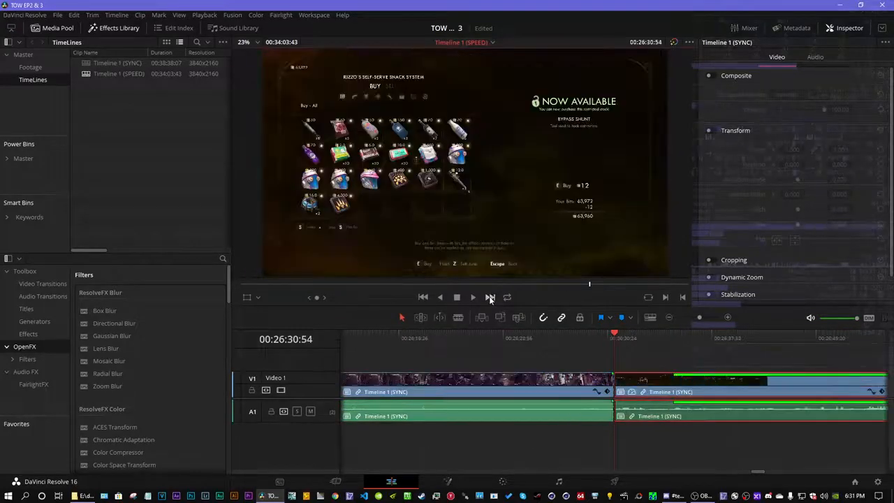
left_click(673, 337)
key("space")
key("space")
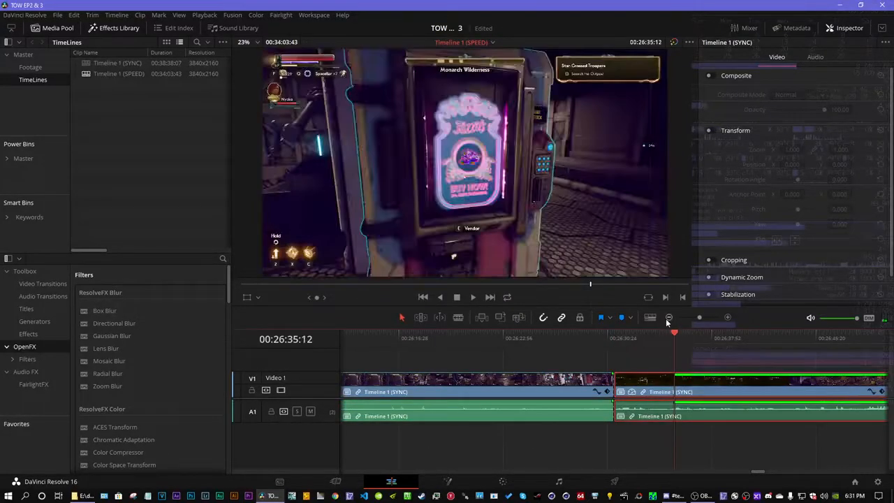
left_click(667, 319)
left_click(667, 318)
left_click(668, 319)
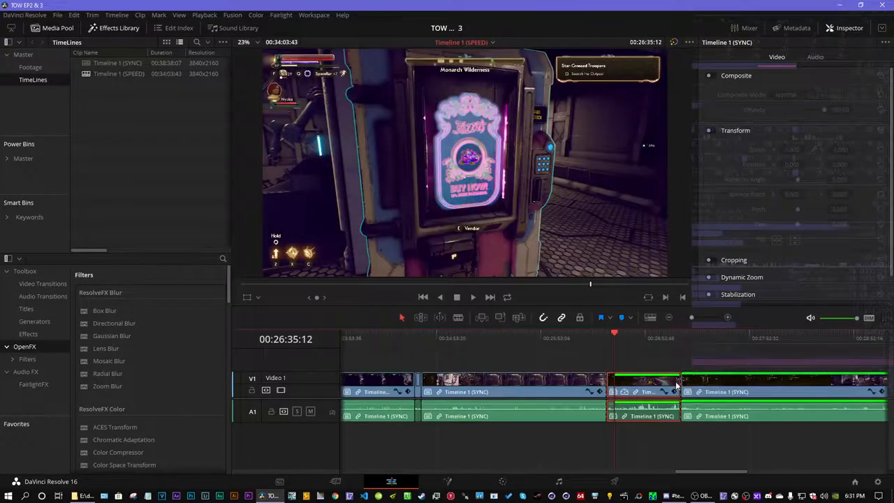
left_click_drag(674, 383, 613, 383)
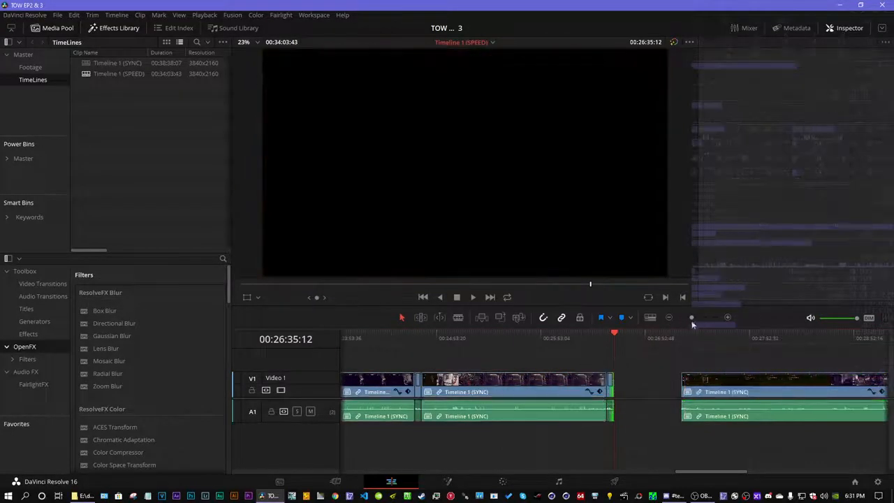
- Trim the sped-up vending clip's end back one frame to 00:26:35:11 and delete the empty gap after it
left_click_drag(691, 318, 741, 319)
left_click(525, 339)
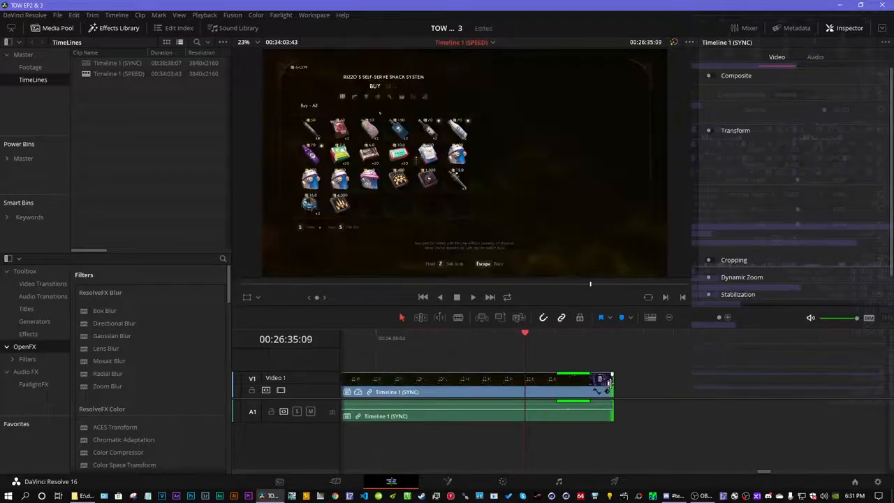
left_click_drag(607, 383, 583, 383)
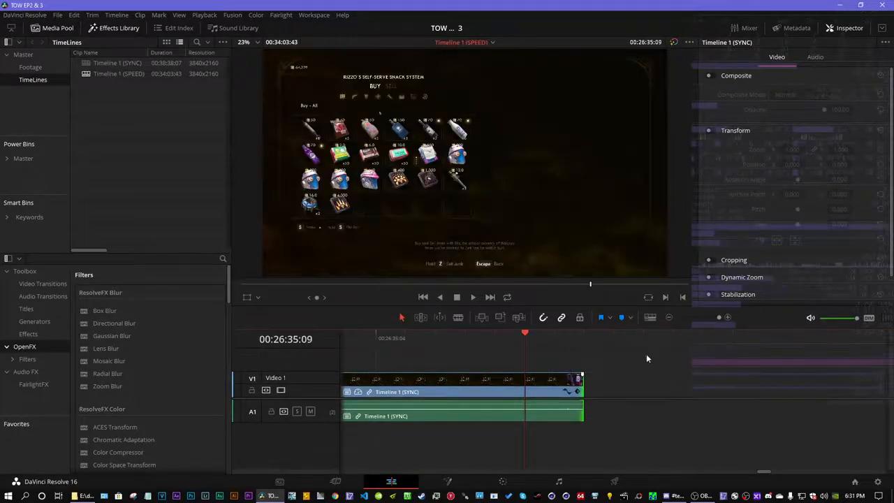
key("Delete")
left_click(589, 343)
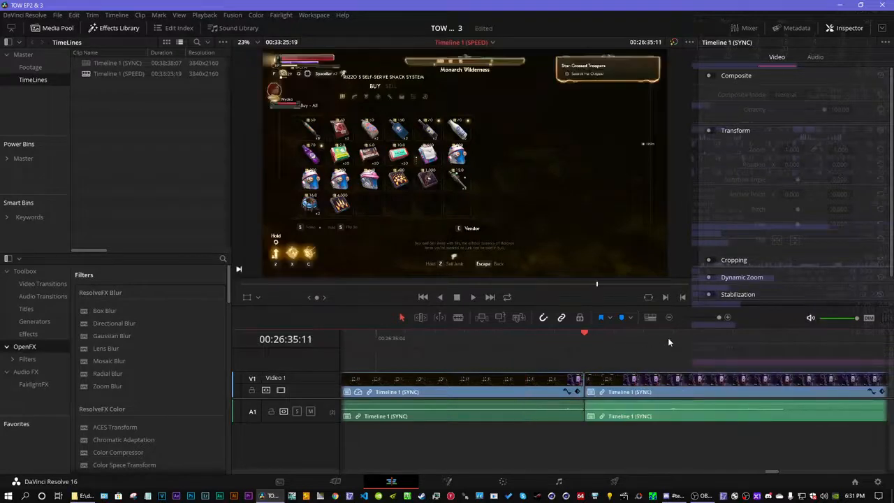
- Open The Outer Worlds 2019.11.11 - 03.38.23.06.mp4 from File Explorer in MediaInfo and examine its frame rate mode and frame rates
left_click(82, 495)
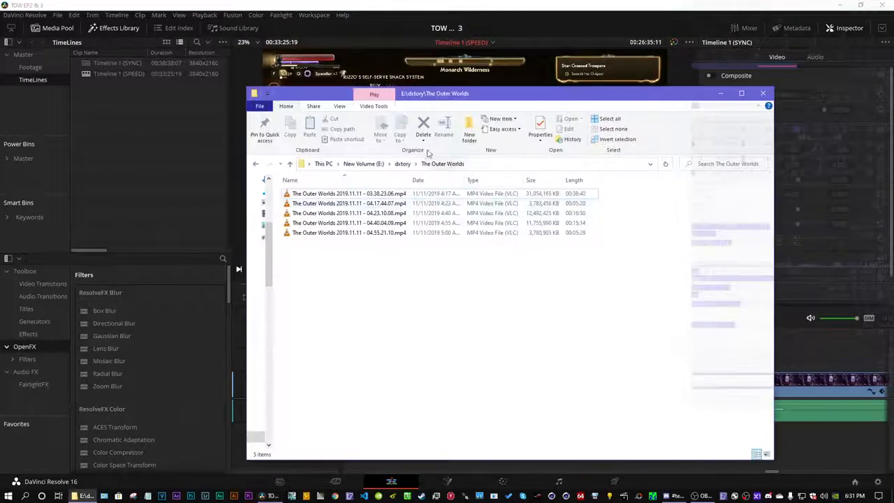
right_click(366, 194)
left_click(421, 214)
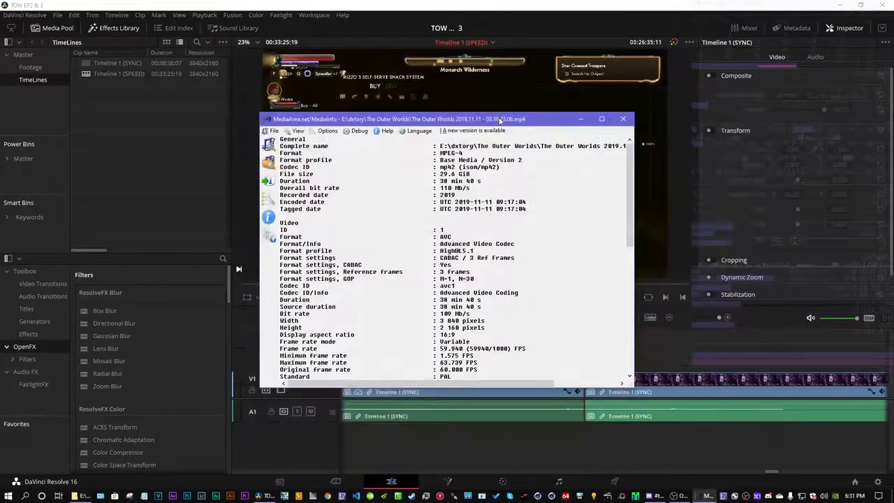
left_click_drag(499, 120, 470, 101)
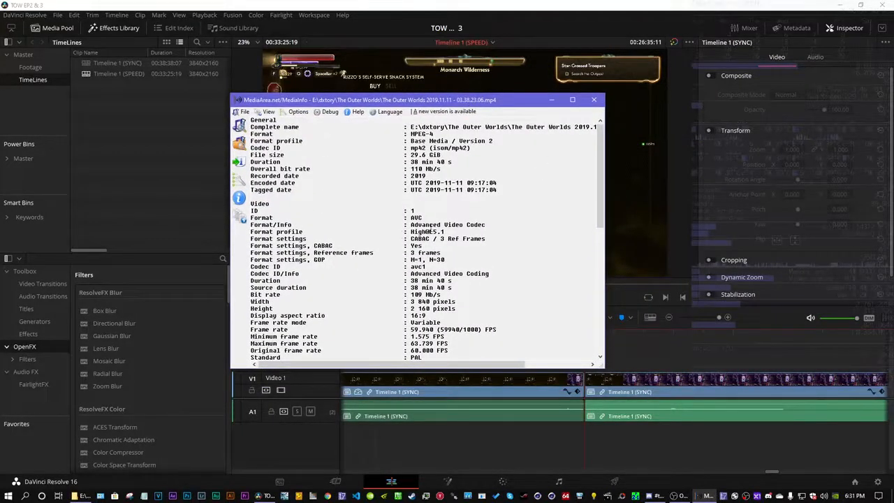
scroll(433, 231, "down", 6)
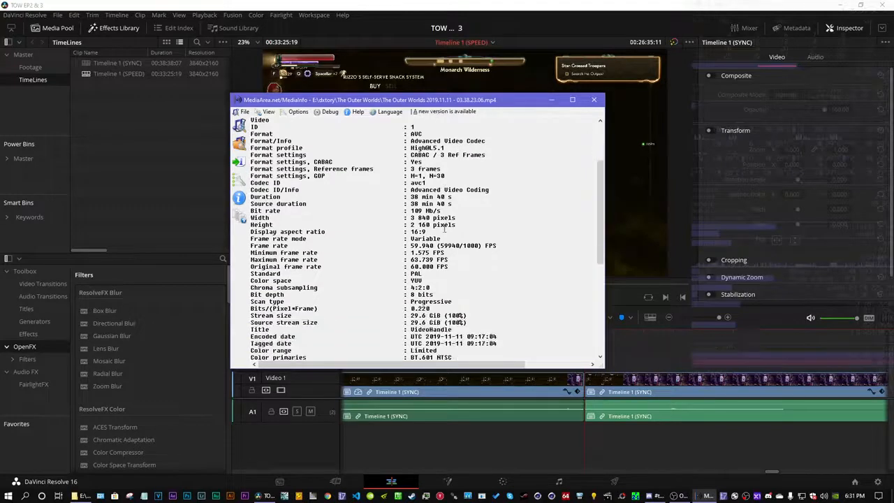
scroll(444, 229, "down", 3)
left_click_drag(453, 225, 237, 197)
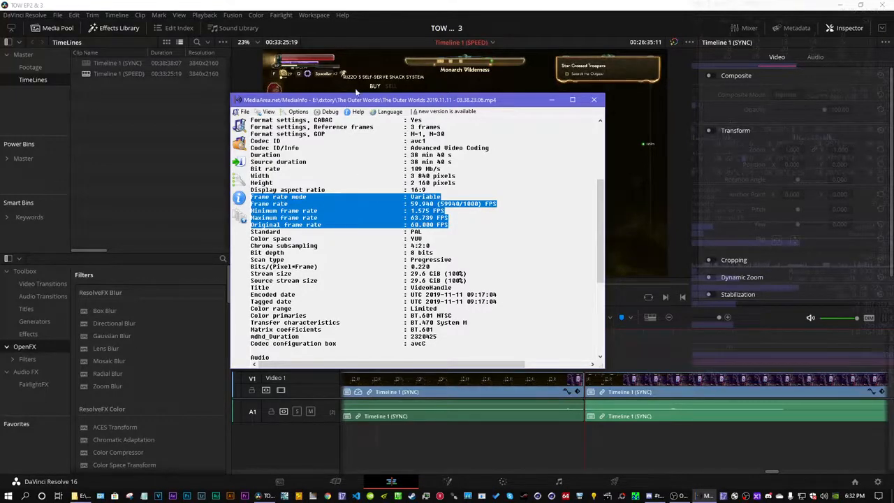
left_click_drag(355, 101, 382, 113)
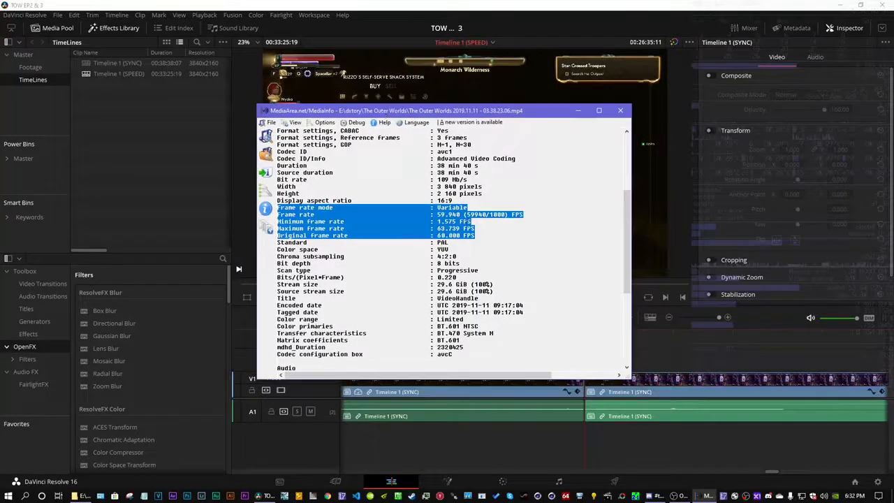
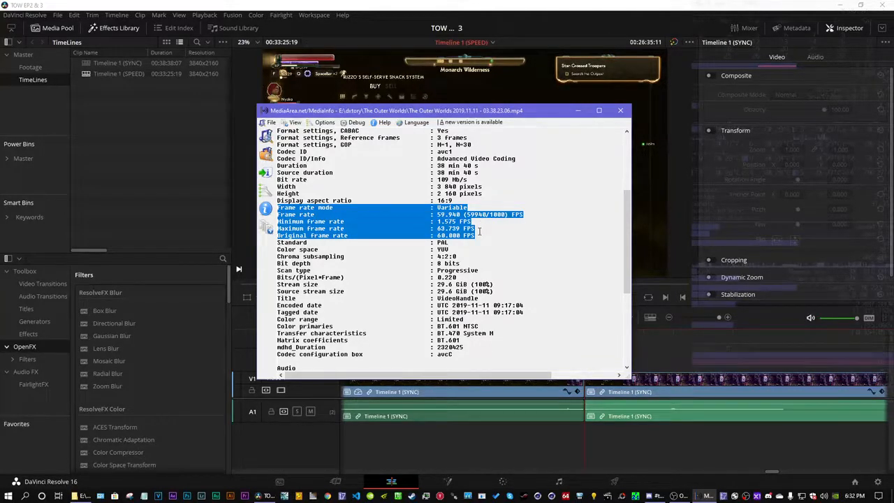
- Examine the recording's video standard, color primaries, transfer characteristics and other color entries, then close MediaInfo and return to the SPEED timeline
scroll(479, 231, "down", 2)
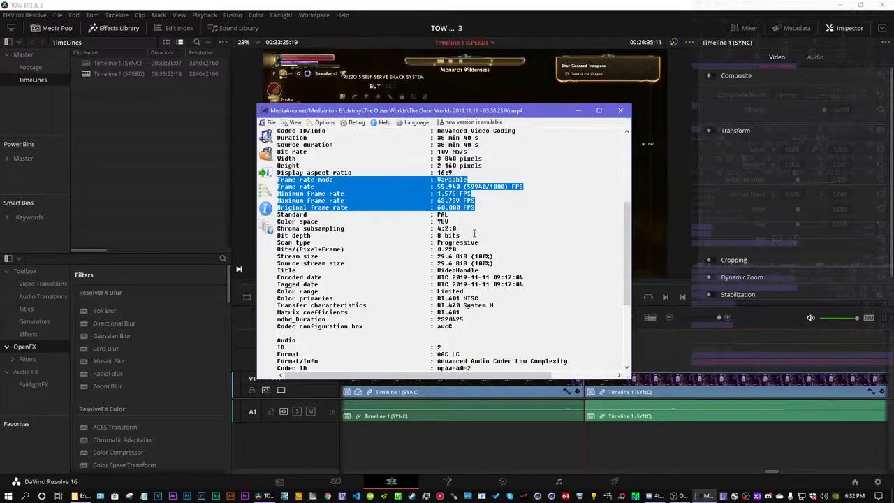
scroll(482, 237, "up", 5)
scroll(484, 242, "down", 5)
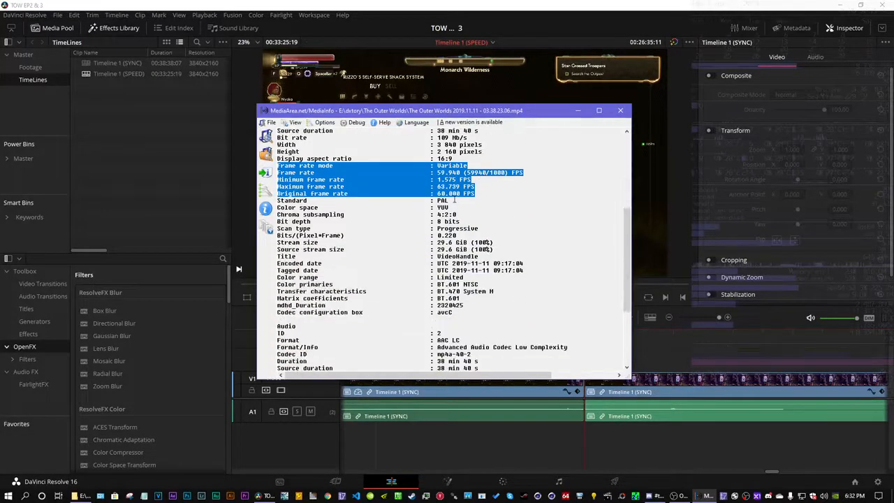
left_click_drag(454, 200, 279, 204)
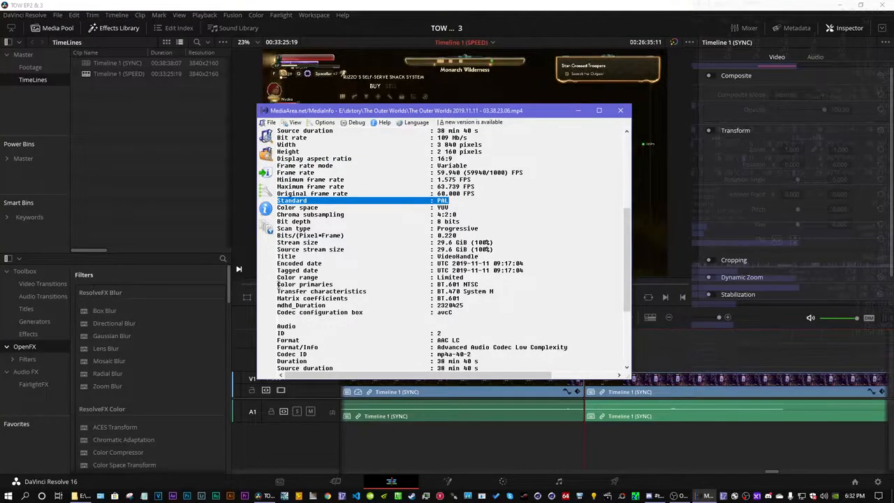
left_click_drag(278, 285, 474, 285)
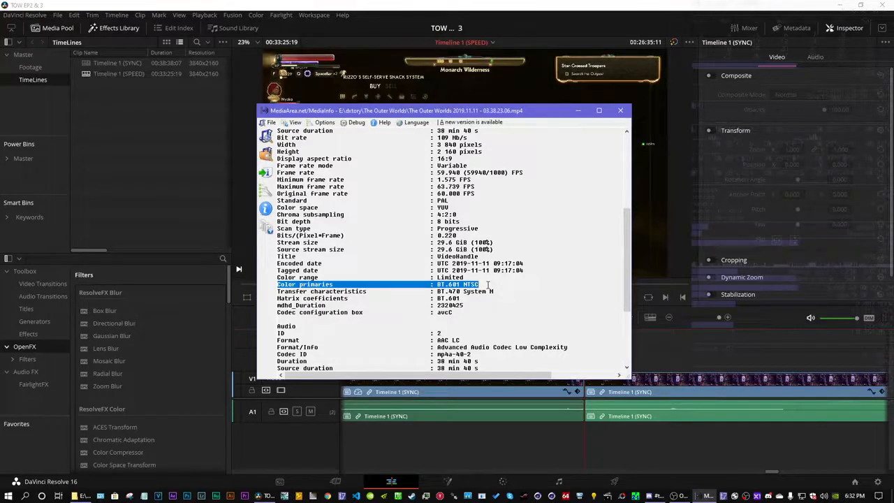
left_click_drag(497, 291, 273, 293)
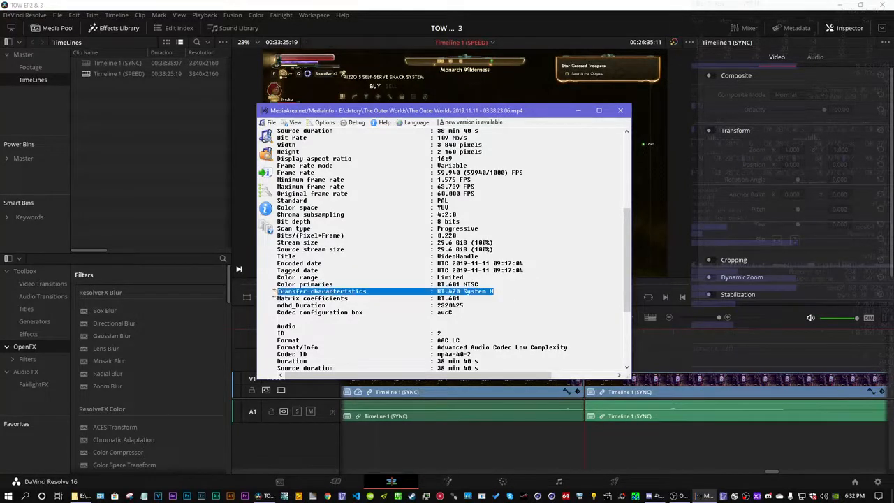
left_click_drag(464, 312, 274, 278)
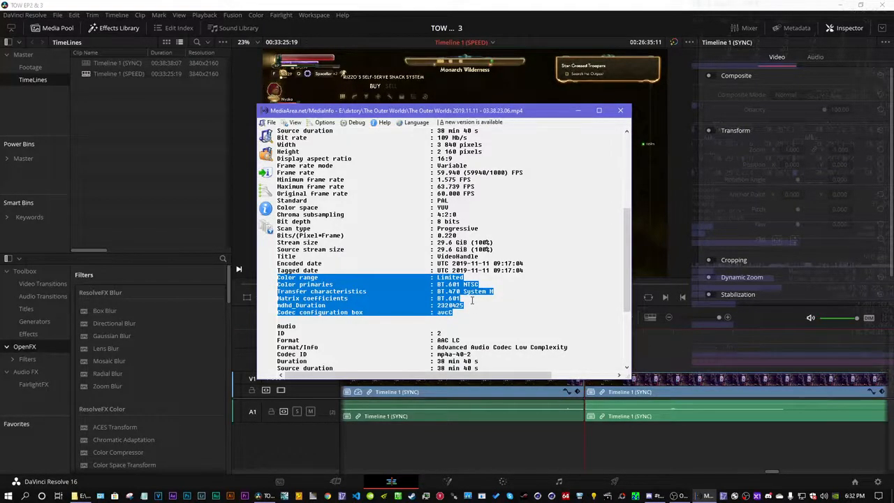
scroll(472, 298, "down", 3)
scroll(482, 280, "up", 2)
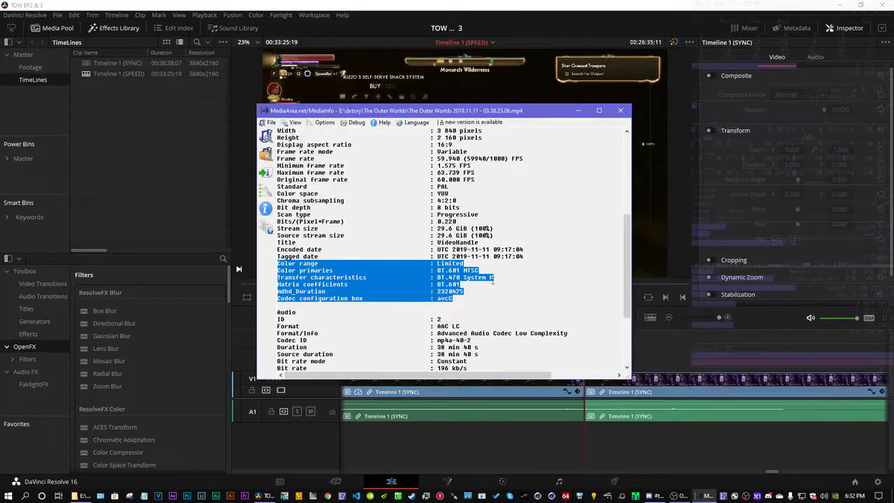
scroll(492, 279, "up", 5)
scroll(499, 288, "down", 2)
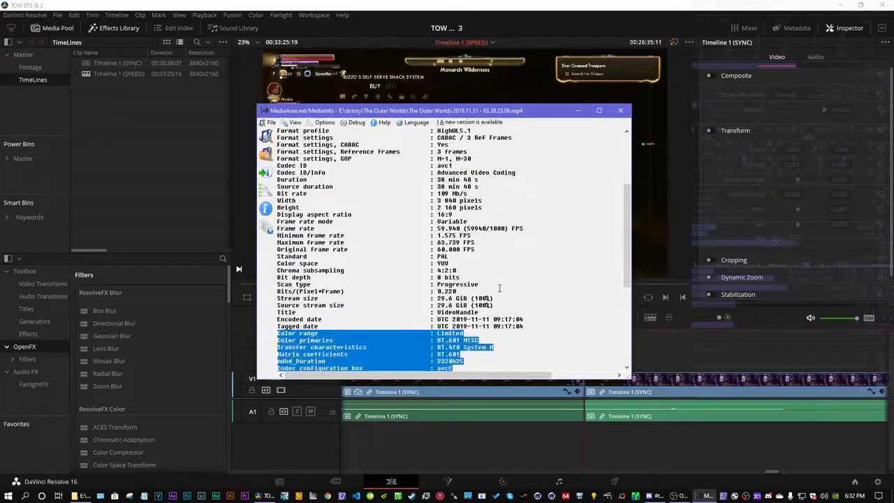
scroll(499, 288, "down", 2)
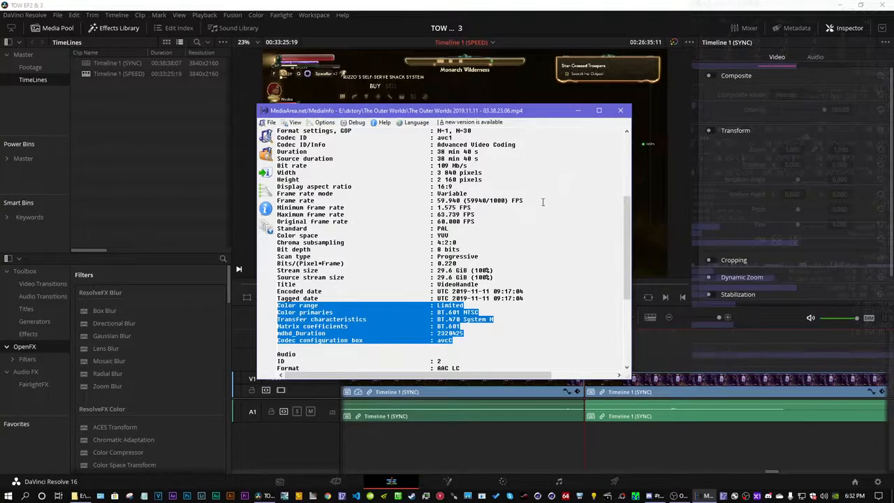
left_click(620, 111)
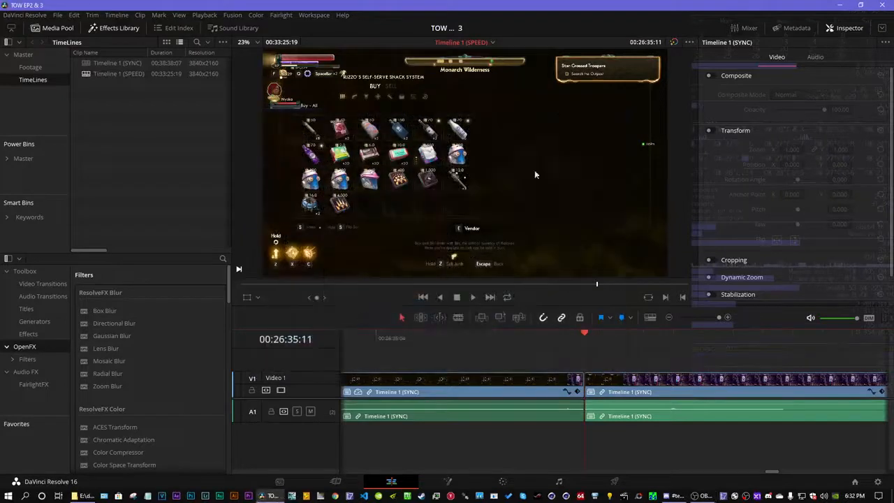
left_click(667, 318)
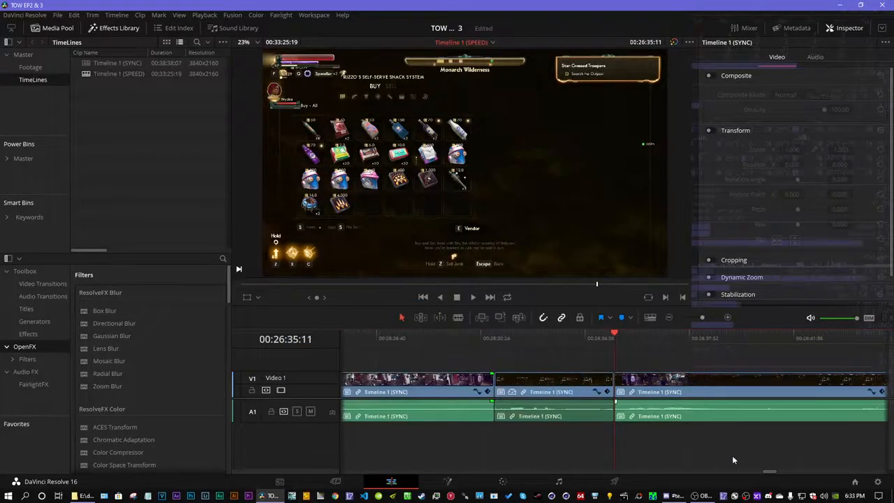
- Find where the workbench menu opens after the vending section and split the clip at 00:26:37:46
left_click_drag(766, 472, 769, 472)
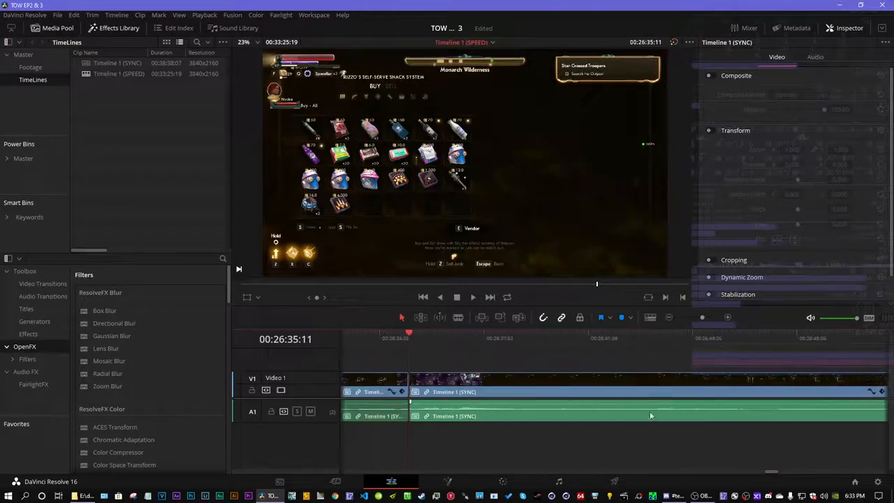
left_click_drag(479, 331, 481, 335)
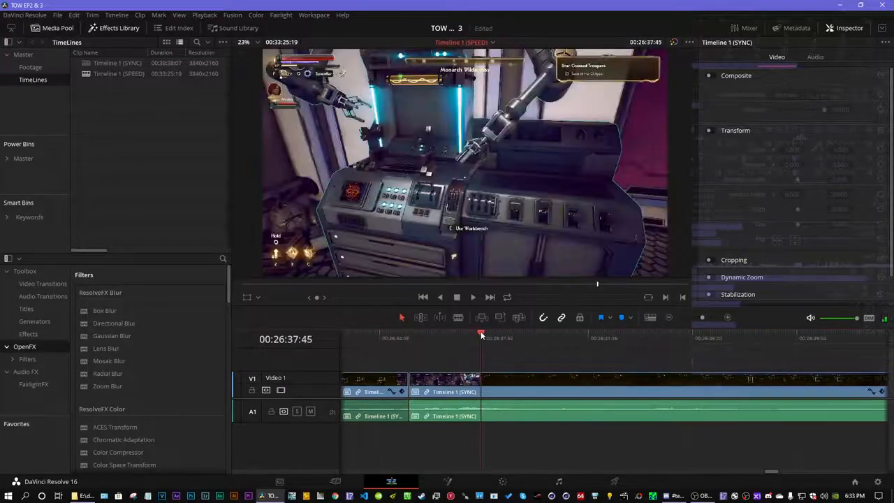
left_click(728, 317)
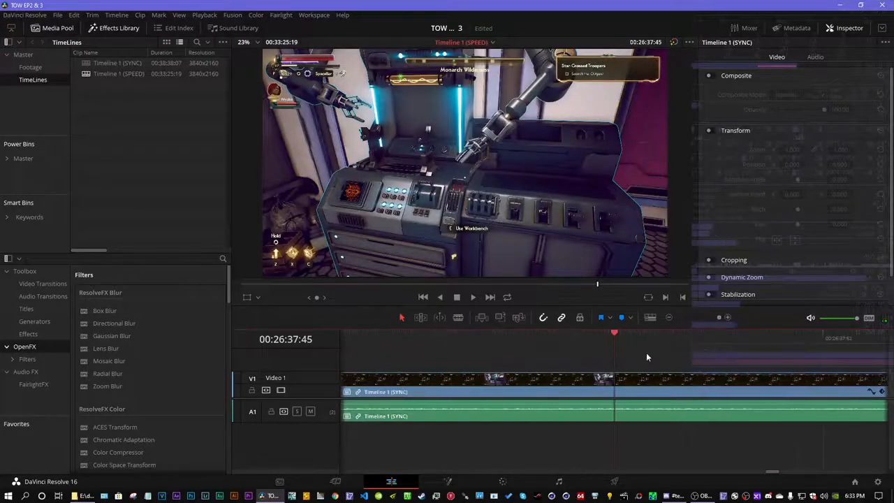
key("Right")
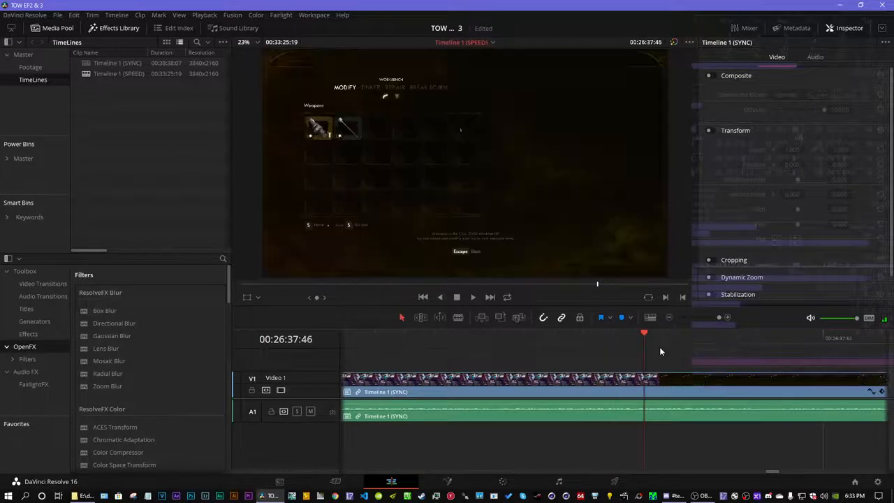
key("ctrl+b")
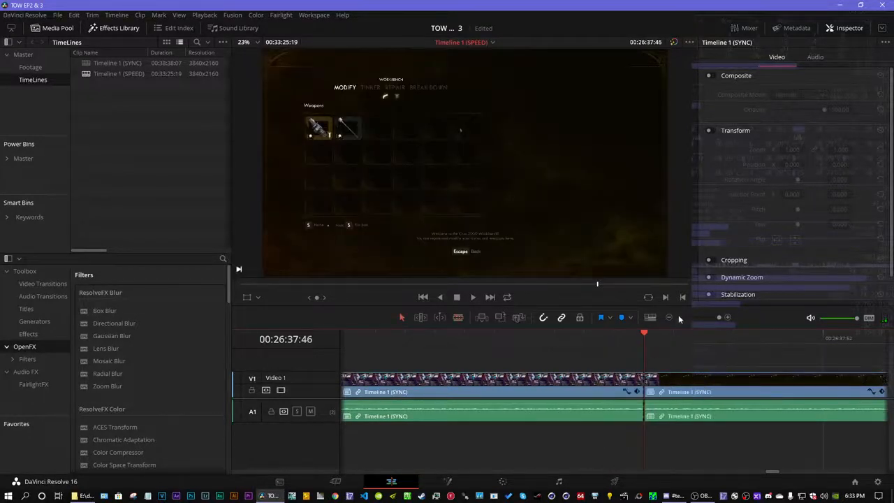
- Find where the workbench menu closes and split the clip there at 00:28:01:56
left_click(701, 316)
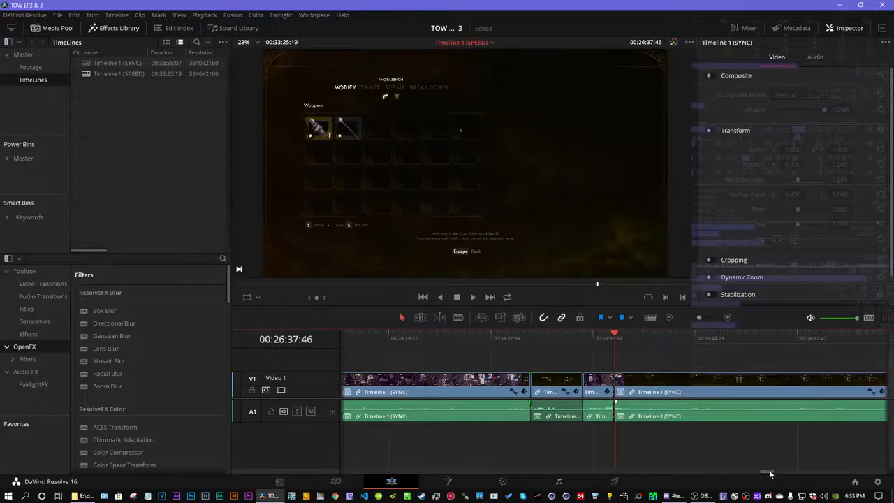
left_click_drag(766, 473, 785, 472)
left_click_drag(496, 336, 511, 332)
left_click_drag(699, 317, 719, 317)
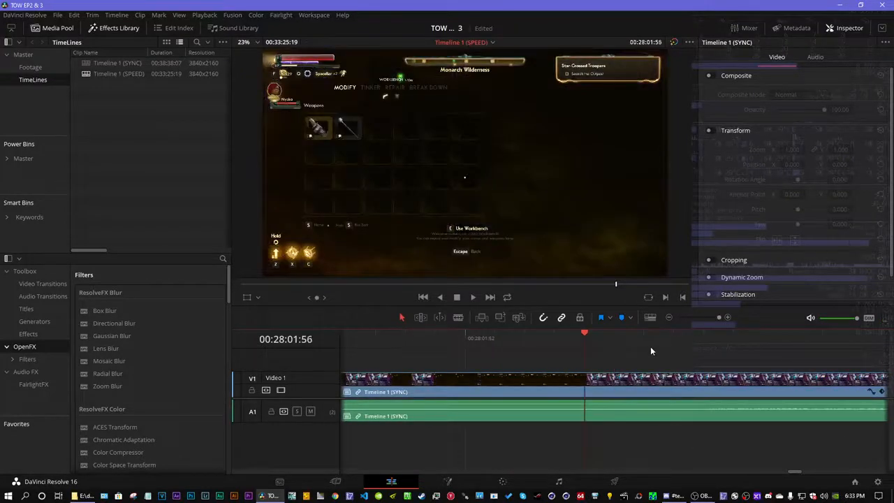
key("Left")
key("b")
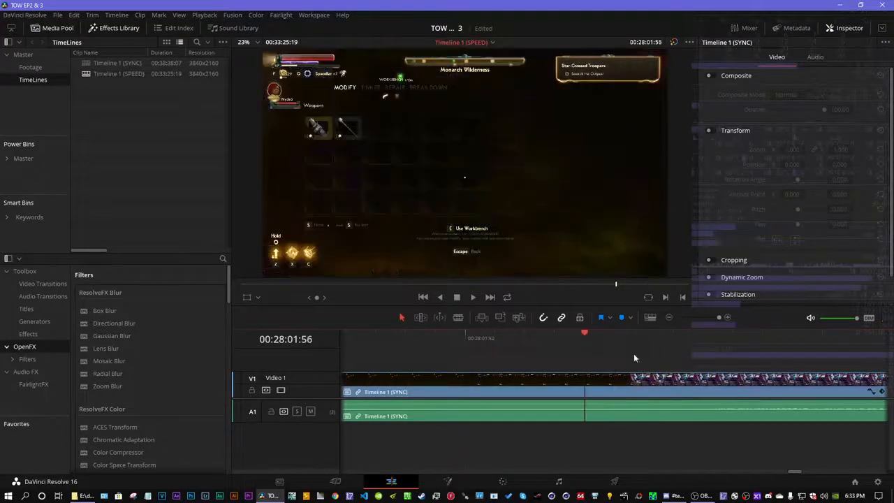
left_click(587, 381)
- Change the speed of the isolated workbench menu clip ending at 00:28:01:56 to 1000%
left_click(669, 317)
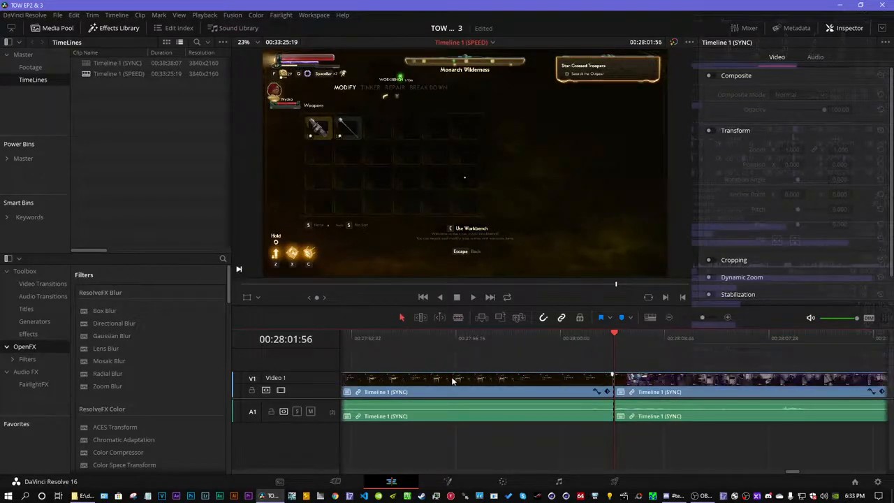
left_click(391, 380)
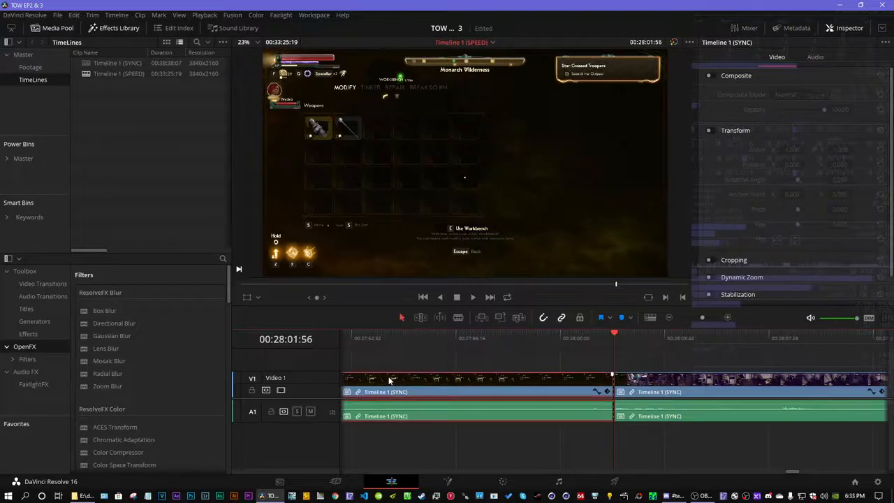
right_click(389, 380)
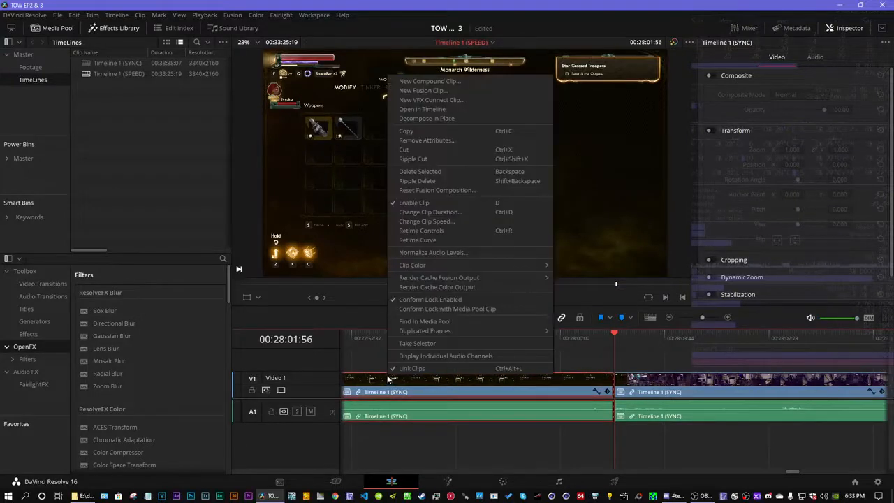
left_click(447, 222)
type("1000")
key("Return")
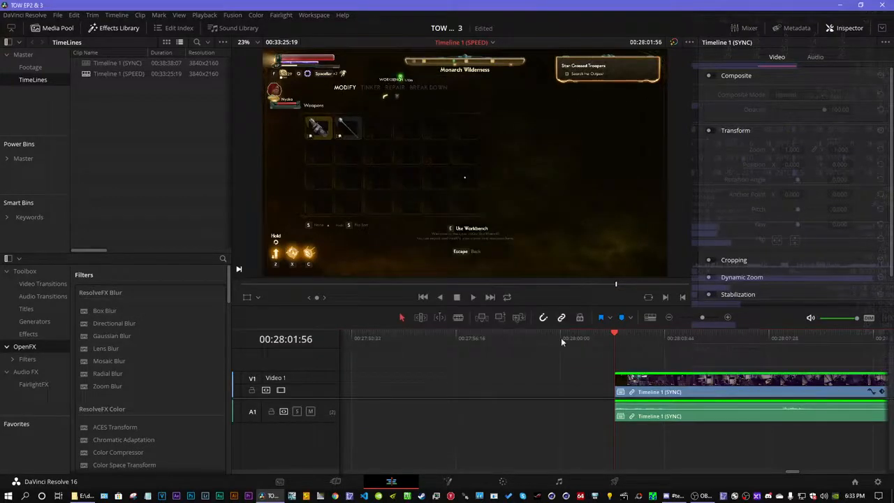
- Find where the menu ends within the sped-up workbench clip and trim the clip's end to 00:26:46:08
left_click(424, 297)
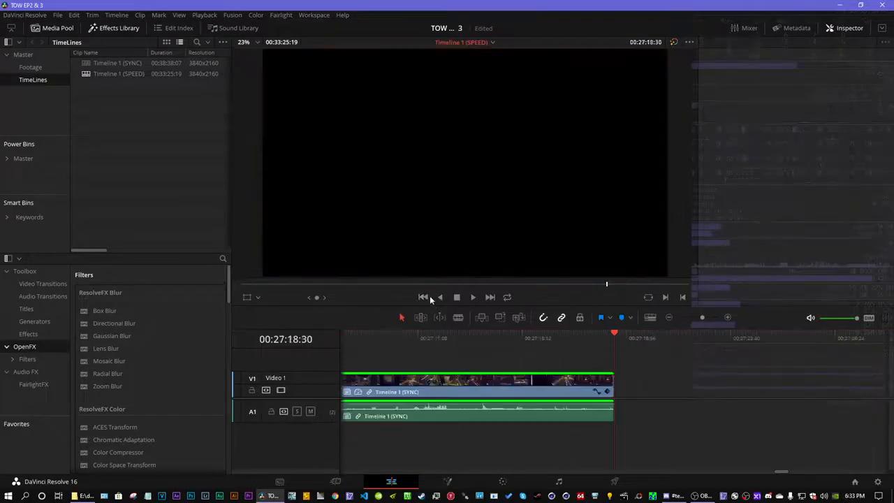
left_click(668, 317)
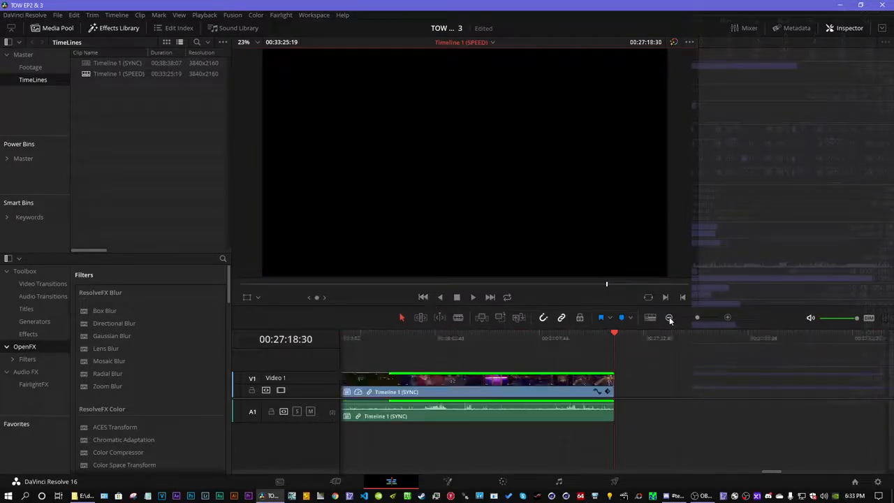
left_click(500, 335)
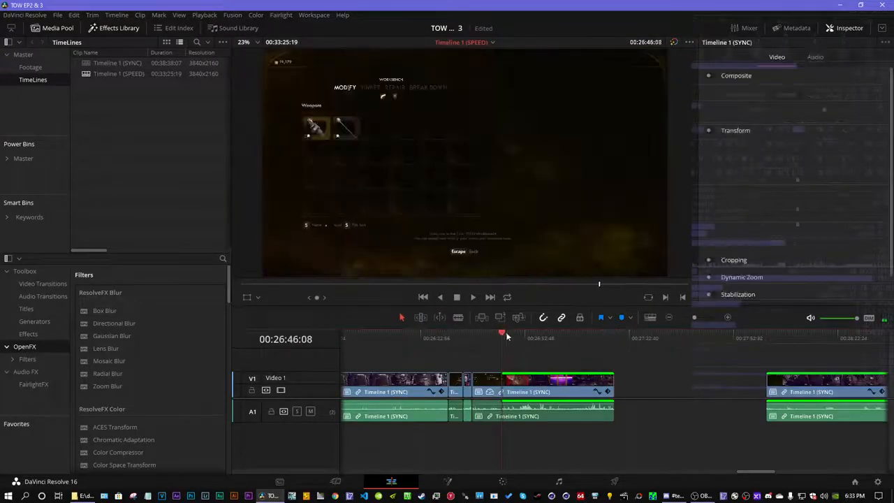
mouse_move(696, 317)
left_mouse_down()
mouse_move(723, 316)
mouse_move(696, 317)
left_mouse_up()
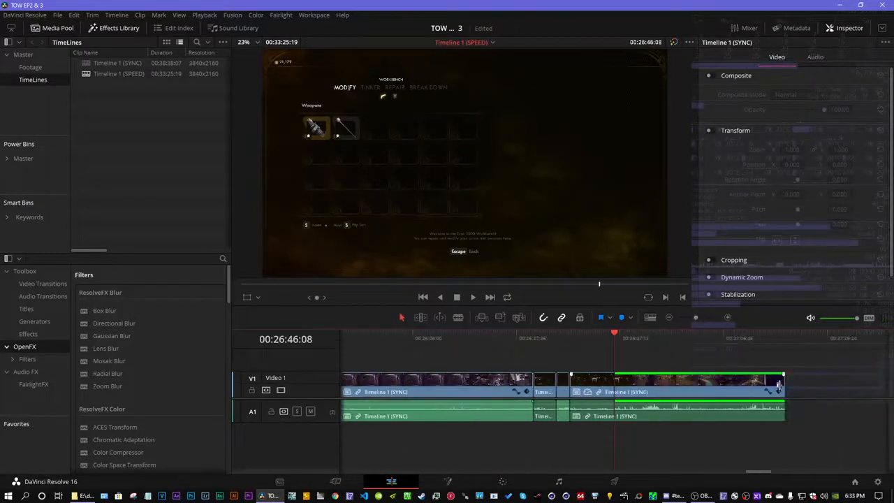
left_click_drag(780, 381, 614, 383)
- Extend the sped-up workbench clip's end to 00:26:46:12 and delete the empty gap after it
left_click_drag(697, 319, 732, 319)
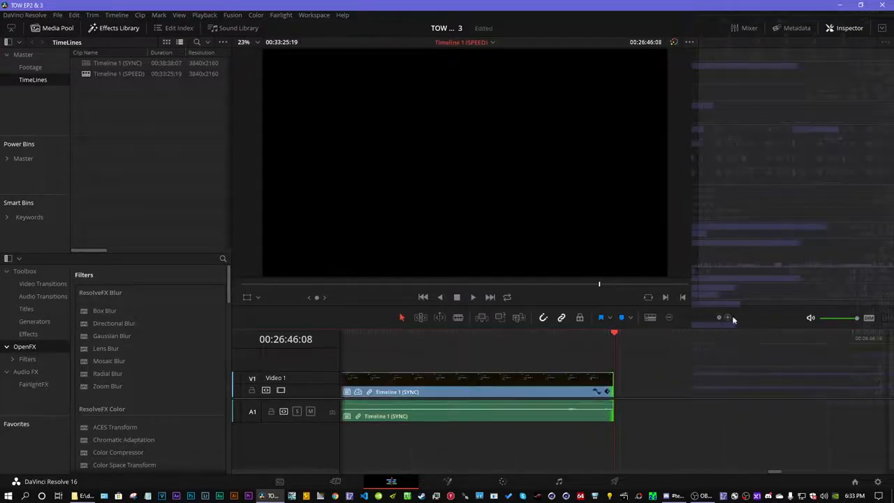
left_click(525, 333)
left_click_drag(613, 381, 737, 384)
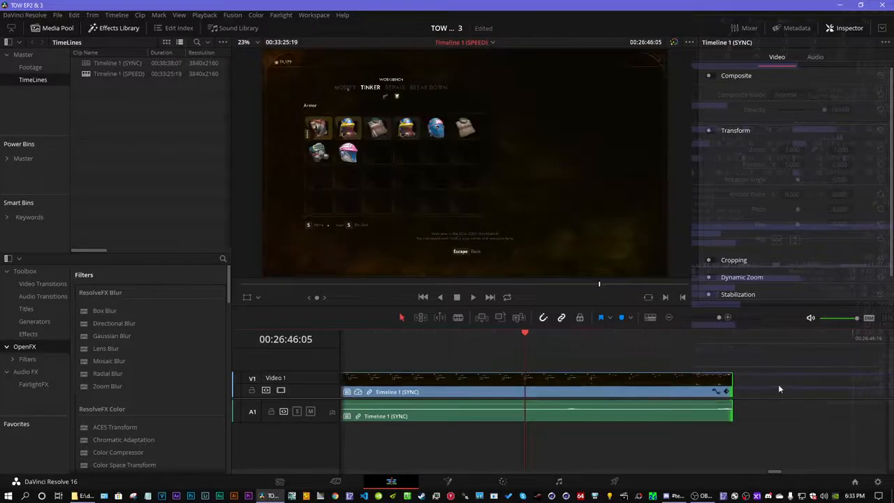
left_click(732, 337)
left_click(699, 317)
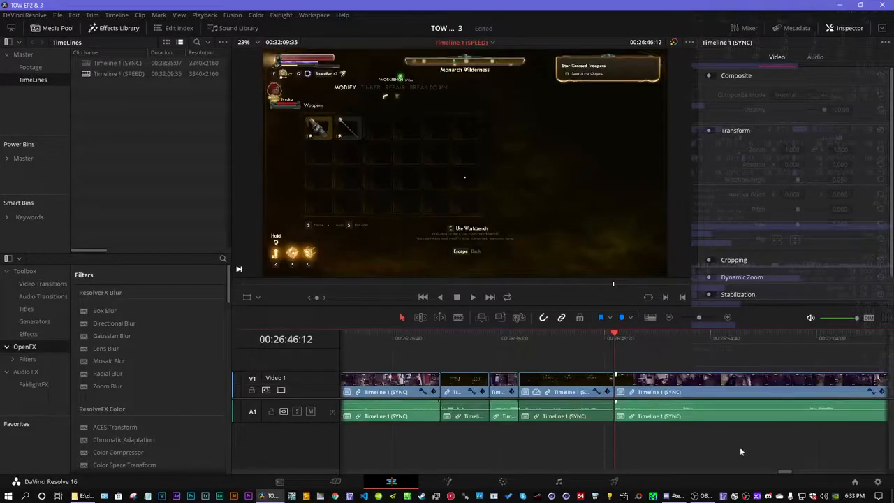
- Locate the next workbench section further along the timeline and examine frame by frame where its menu opens
left_click_drag(787, 474, 807, 474)
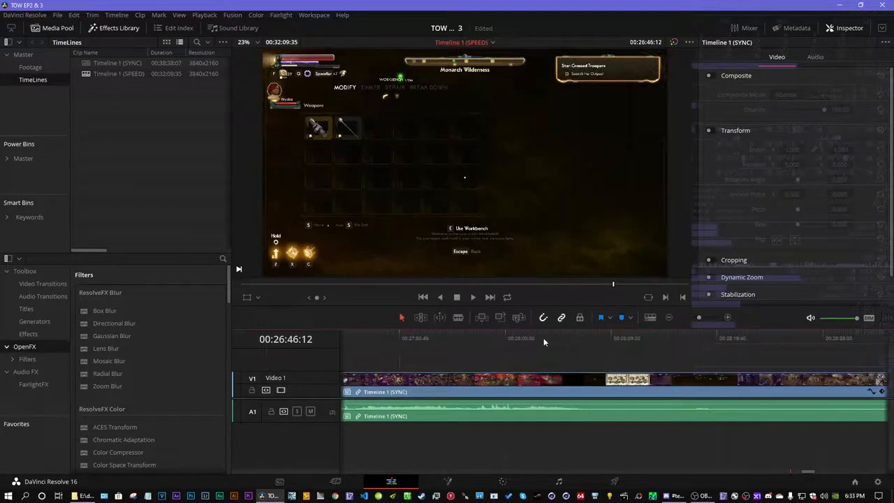
left_click_drag(523, 337, 730, 337)
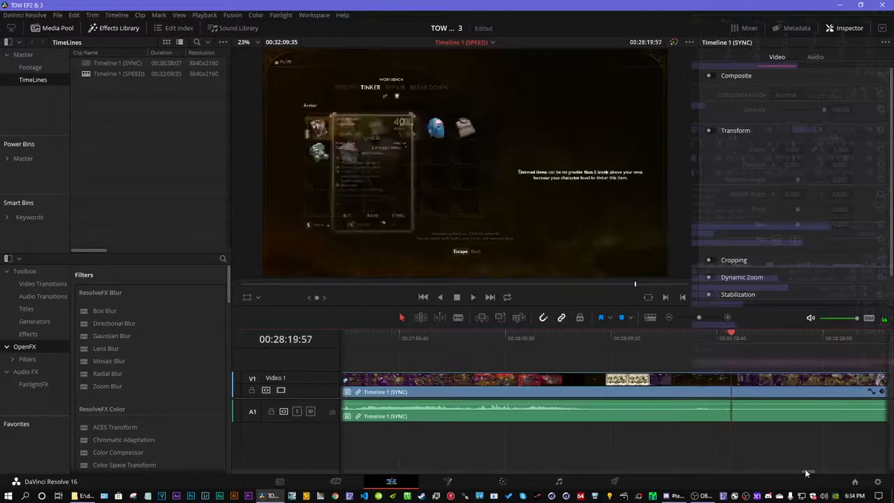
left_click_drag(612, 339, 728, 316)
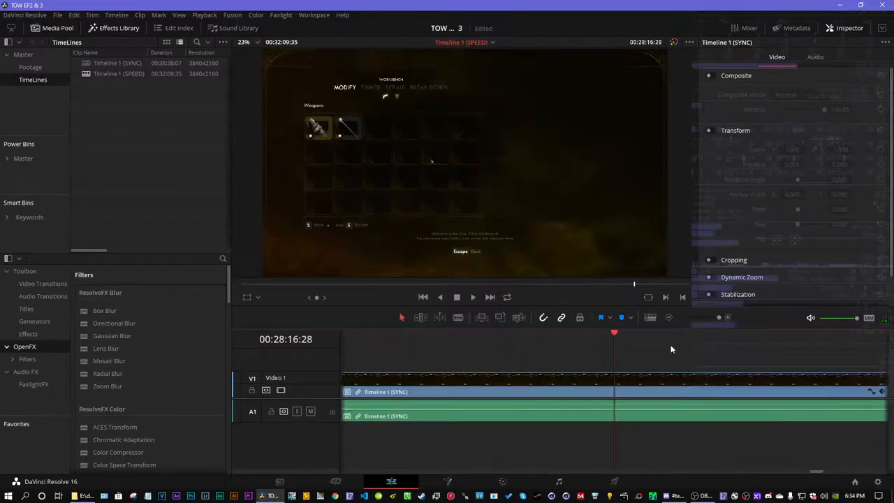
key("Left")
key("Left")
key("Left")
key("Left")
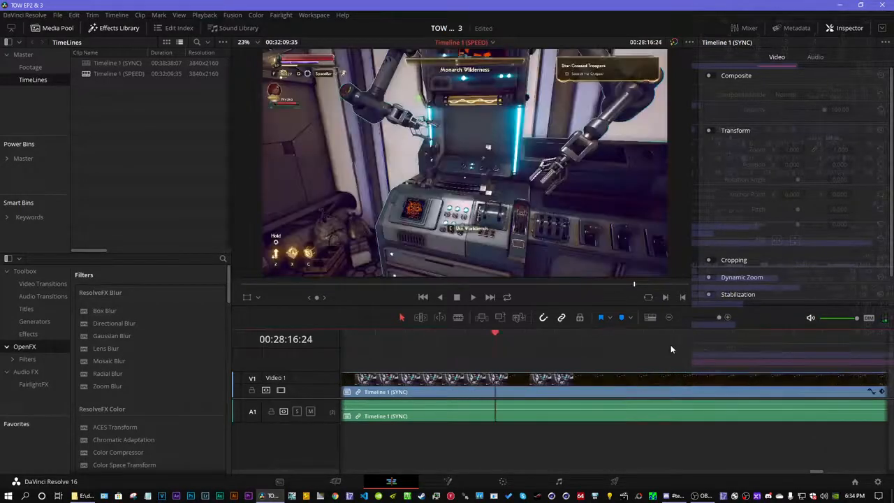
key("Right")
key("Right")
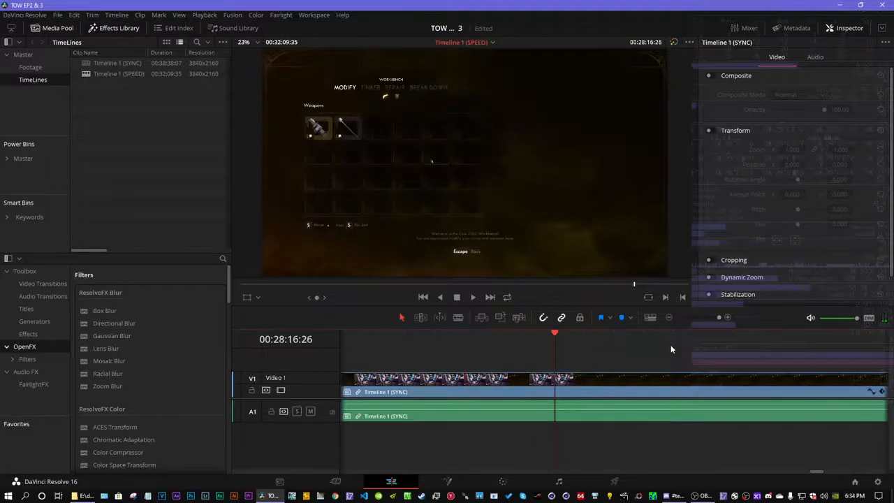
key("Left")
key("Left")
key("Left")
key("Left")
key("Left")
key("Left")
key("Left")
key("Left")
key("Left")
key("Left")
key("Left")
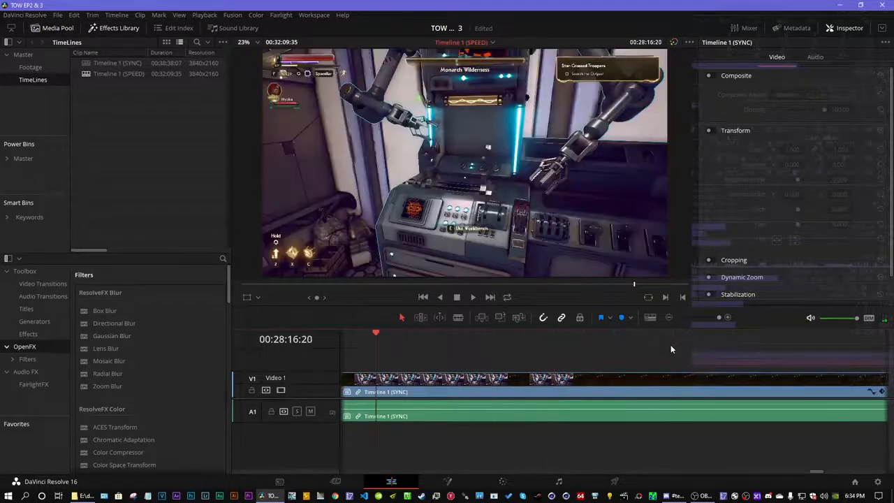
key("Left")
key("Left")
key("Right")
key("Right")
key("Right")
key("Right")
key("Right")
key("Right")
key("Right")
key("Right")
key("Right")
key("Right")
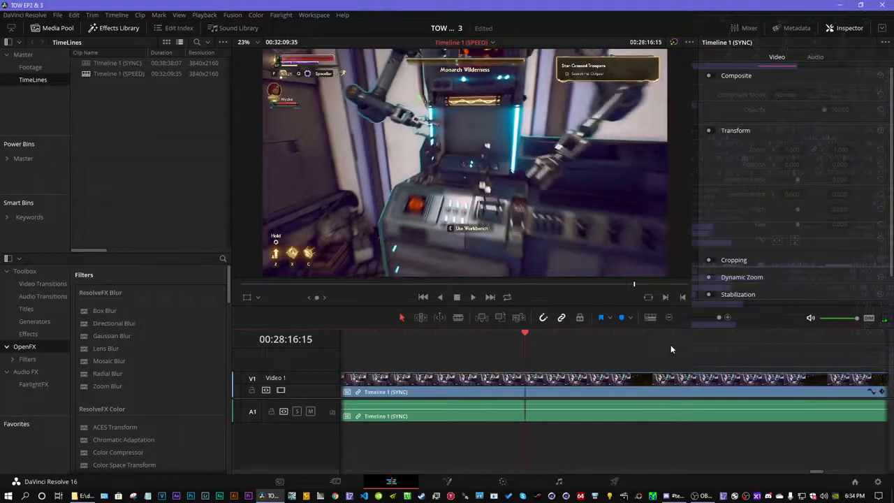
key("Right")
key("Right")
key("Right")
key("Right")
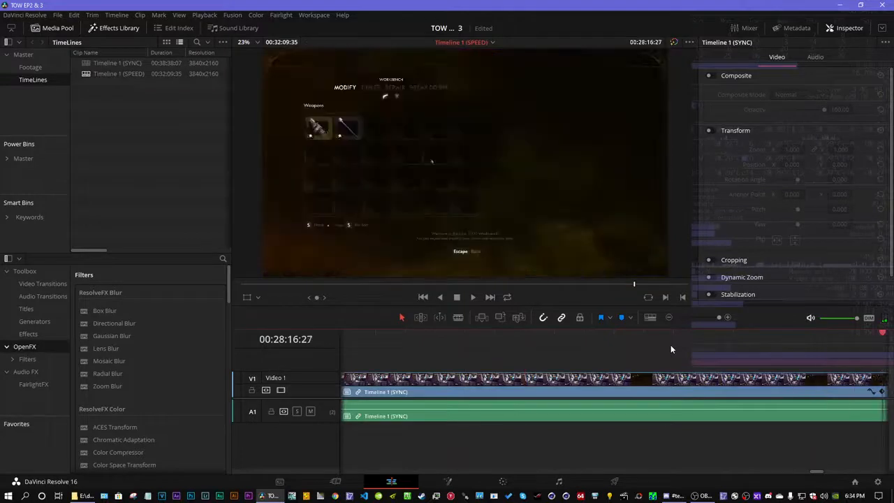
- Split the clip at the second workbench menu's opening, at 00:28:16:26
key("Left")
key("Left")
key("Left")
key("Left")
key("Right")
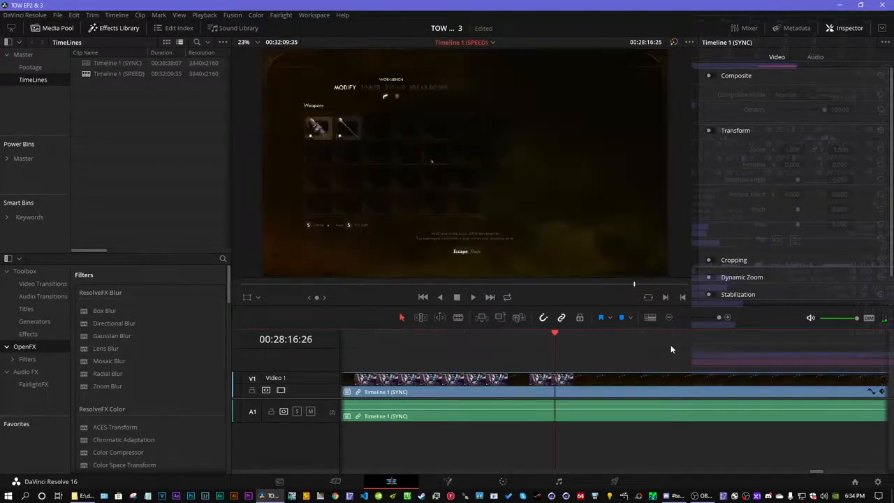
key("b")
left_click(555, 384)
key("a")
- Find the last frame of the second workbench menu and split the clip at 00:28:20:39
left_click(703, 317)
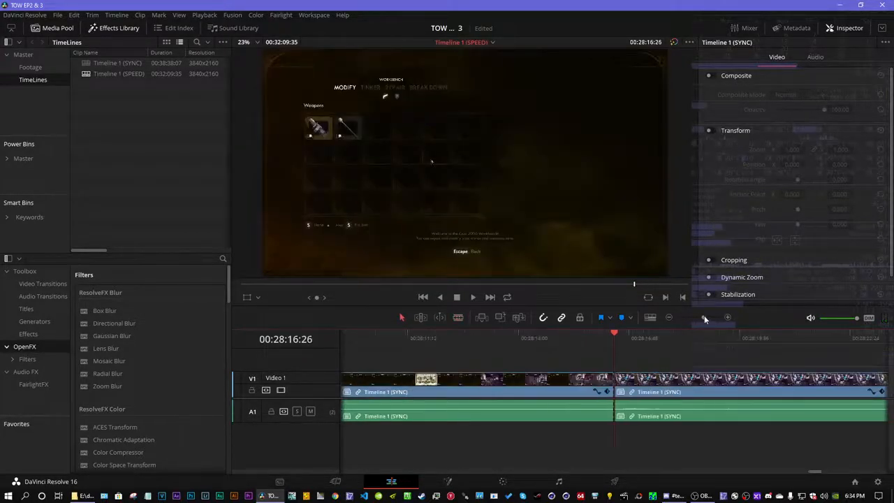
left_click(780, 335)
left_click_drag(779, 336, 781, 336)
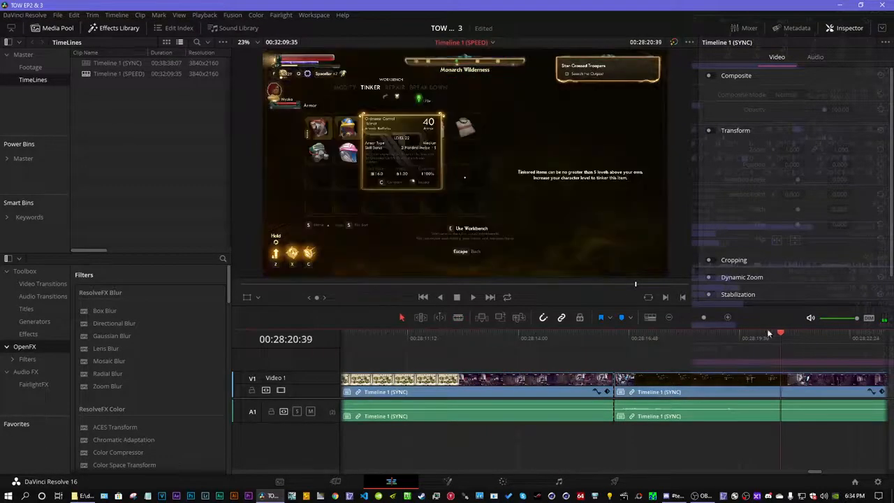
left_click_drag(703, 317, 719, 317)
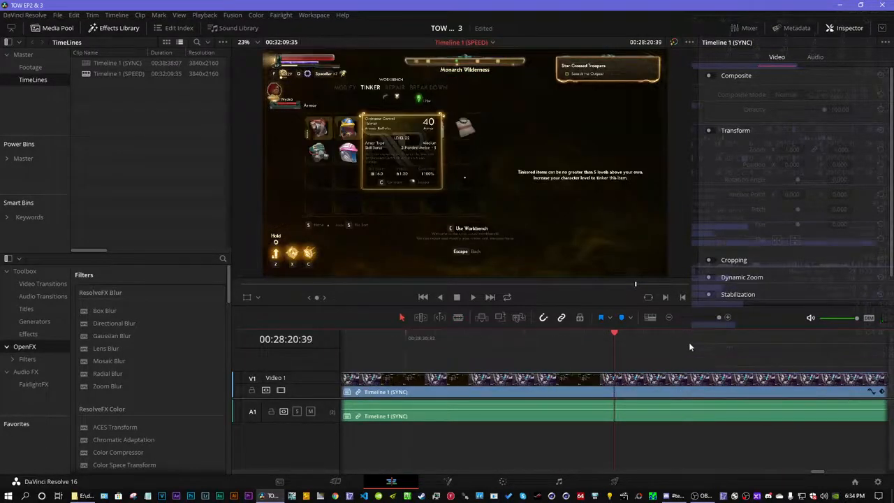
key("Right")
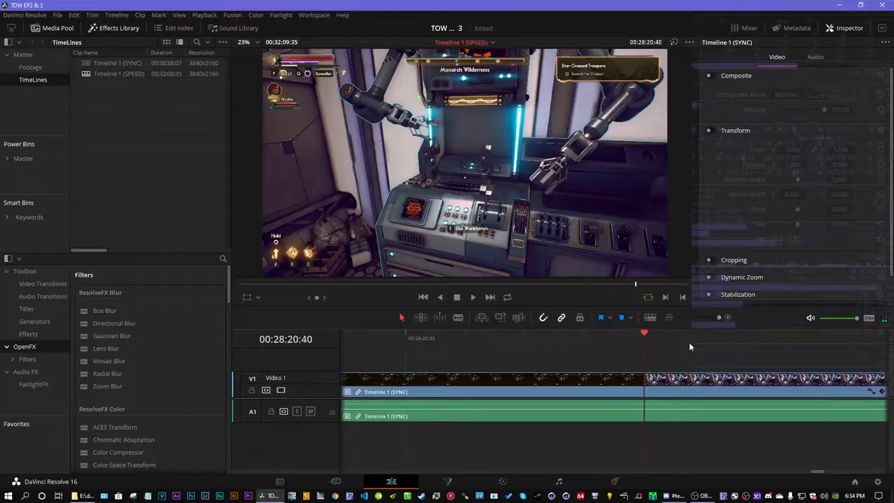
key("Left")
key("b")
left_click(616, 383)
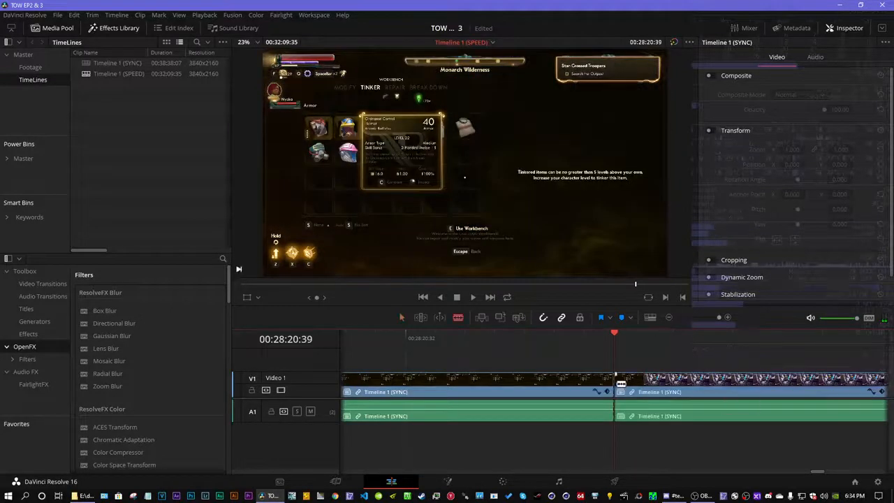
- Change the second workbench menu clip's speed to 1000%
left_click(669, 317)
left_click(669, 318)
left_click(668, 318)
left_click(669, 318)
left_click(669, 317)
left_click(669, 317)
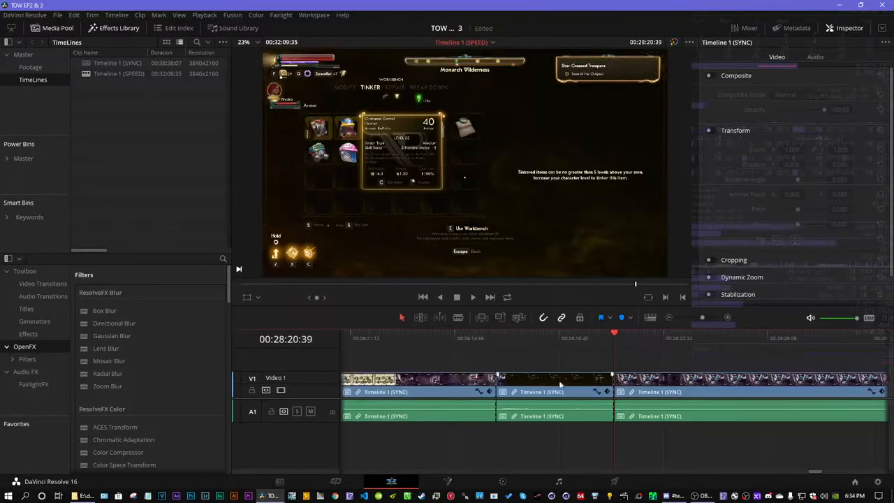
right_click(555, 380)
left_click(612, 225)
type("1000")
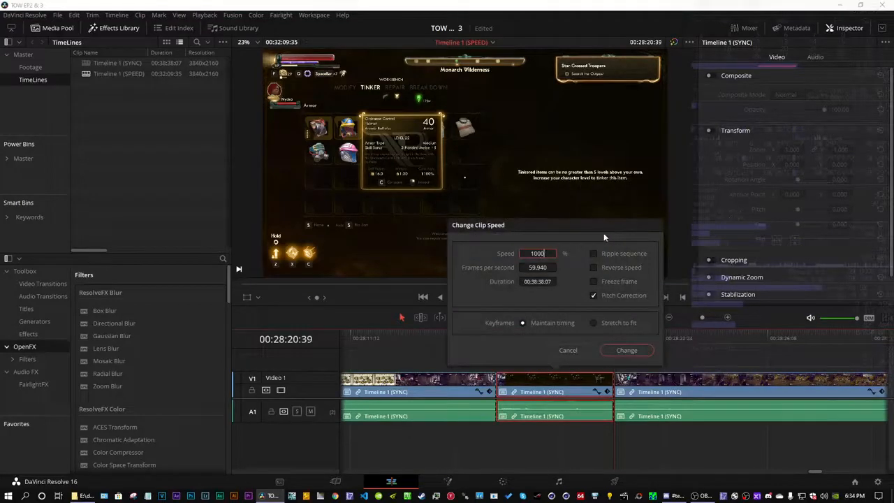
key("Return")
- Trim the sped-up workbench clip's end back to 00:28:16:52, where the menu footage stops
left_click(509, 337)
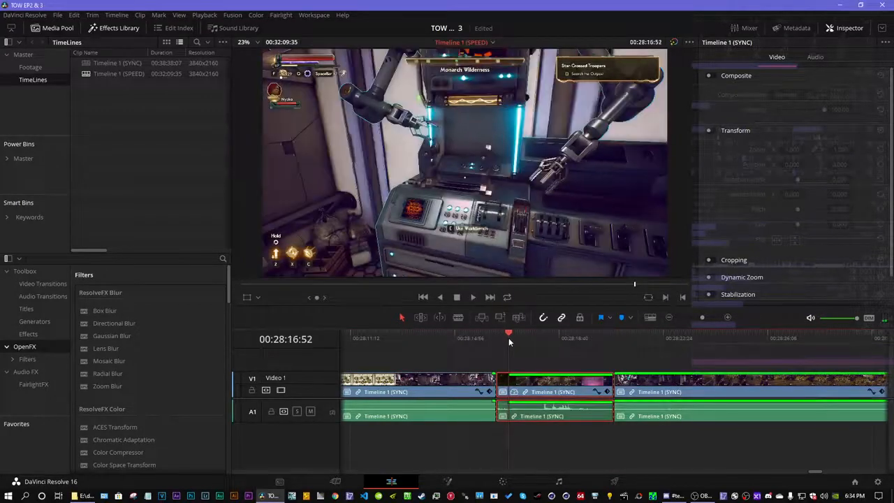
left_click_drag(701, 317, 706, 318)
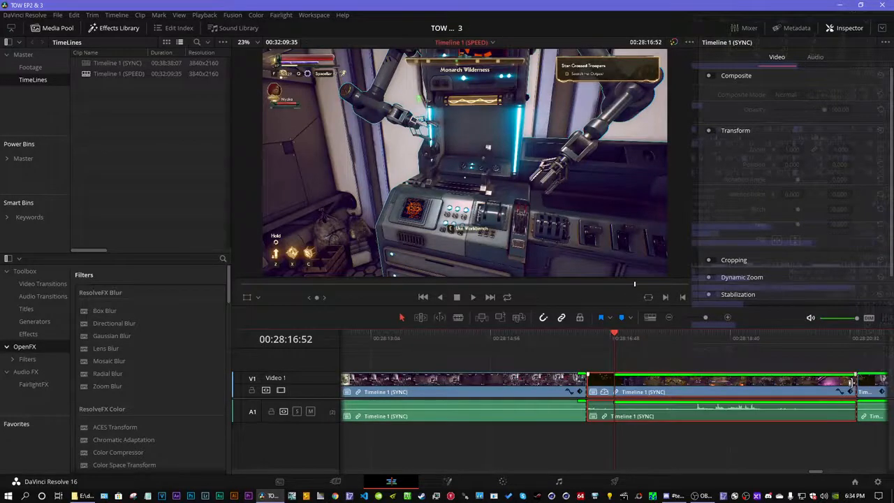
left_click_drag(853, 383, 613, 384)
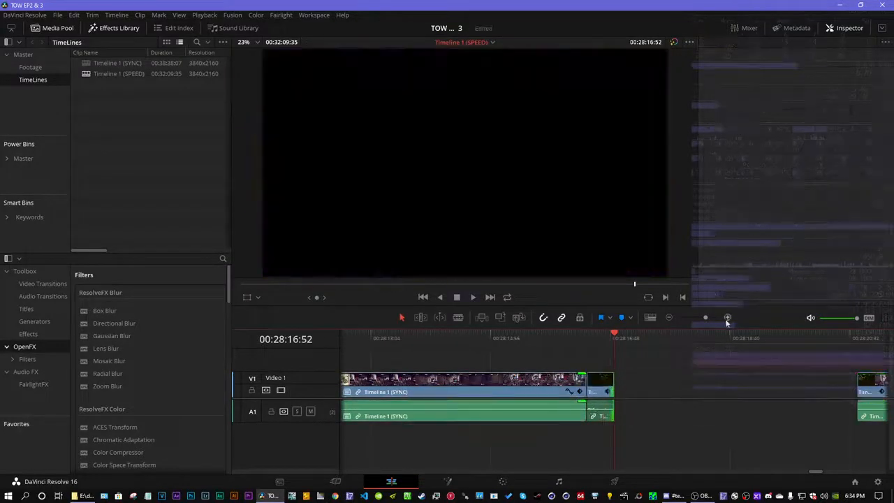
- Extend the sped-up workbench clip's end by one frame to 00:28:16:53 and delete the empty gap after it
key("Left")
key("Left")
key("Left")
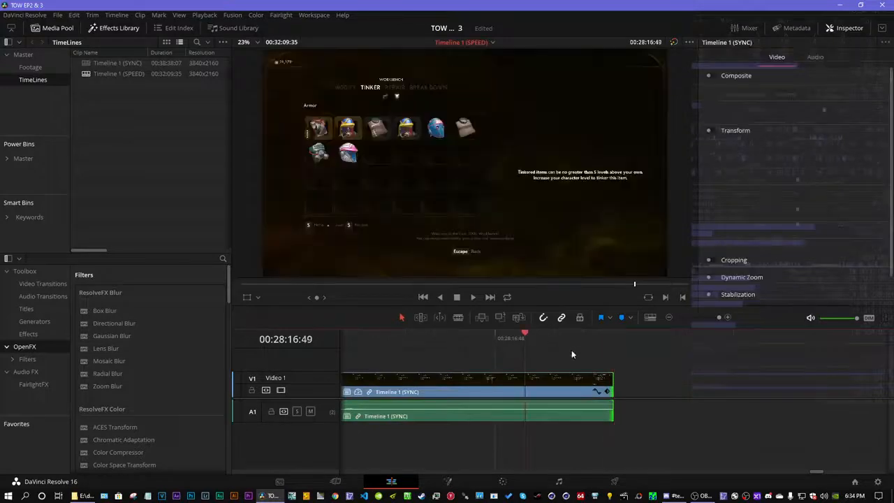
left_click_drag(608, 383, 700, 377)
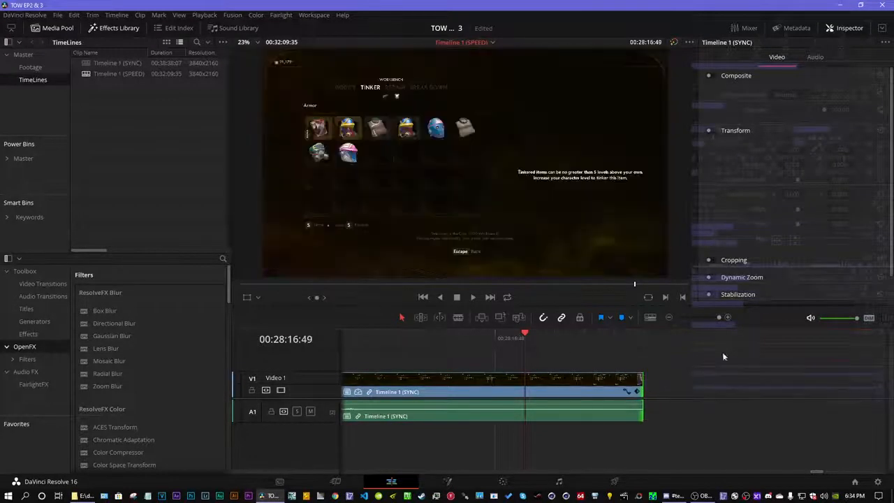
left_click(671, 385)
key("Delete")
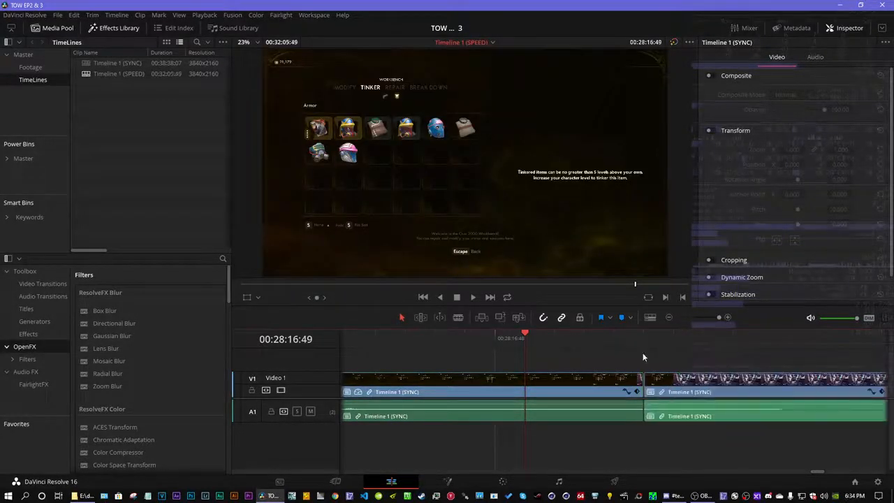
left_click(644, 337)
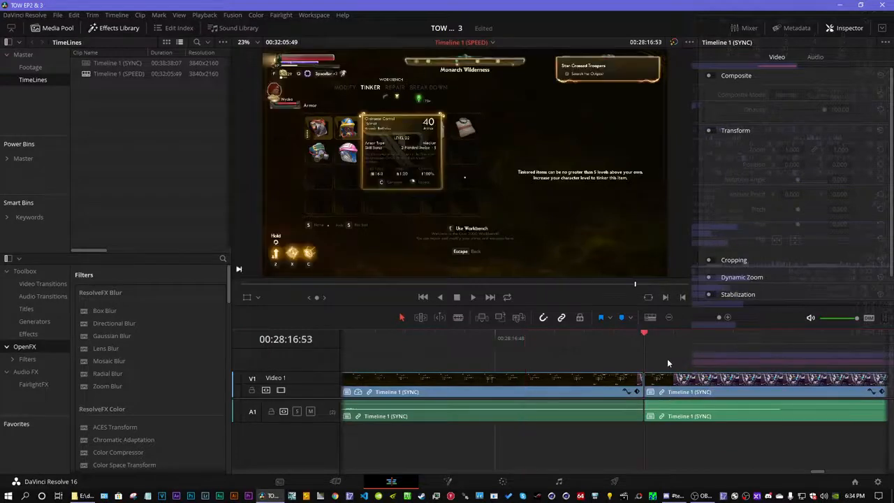
- Scrub through the remaining footage up to the end of the timeline to look for further menu sections
left_click(702, 316)
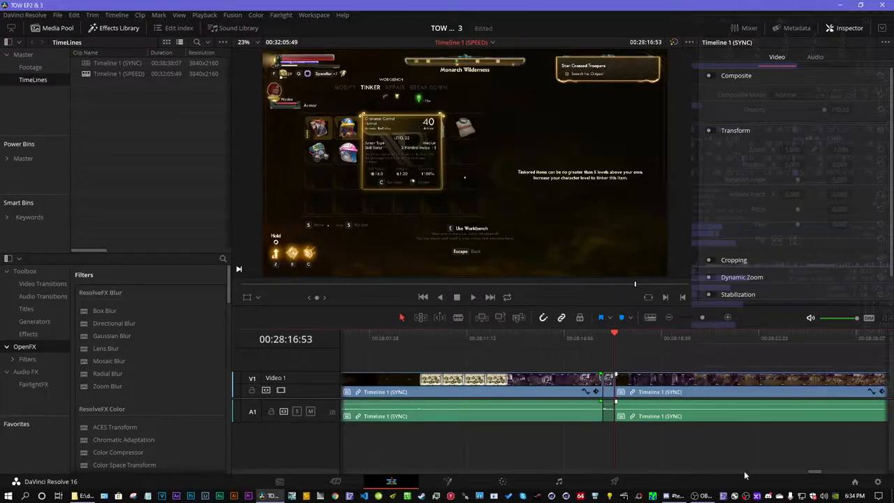
left_click_drag(808, 474, 862, 475)
left_click_drag(863, 473, 877, 474)
mouse_move(662, 337)
left_mouse_down()
mouse_move(685, 333)
mouse_move(651, 333)
mouse_move(666, 333)
left_mouse_up()
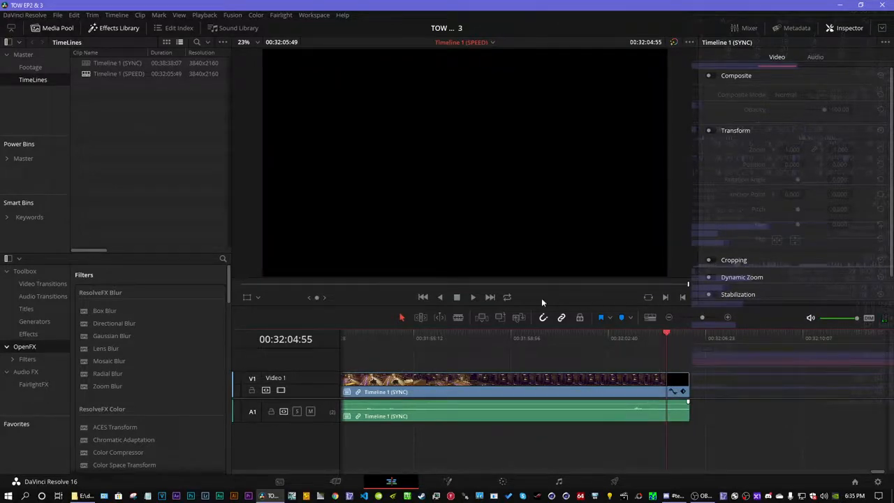
- Return the playhead to the start of the timeline and view the complete edit at once
left_click(423, 298)
left_click(423, 297)
left_click(424, 297)
left_click(423, 297)
left_click(423, 298)
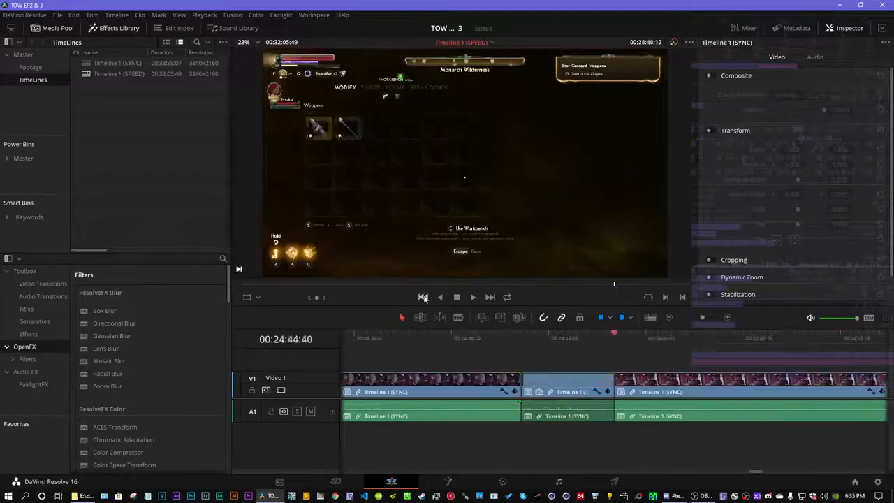
left_click(423, 298)
left_click(424, 297)
left_click(423, 297)
left_click(424, 298)
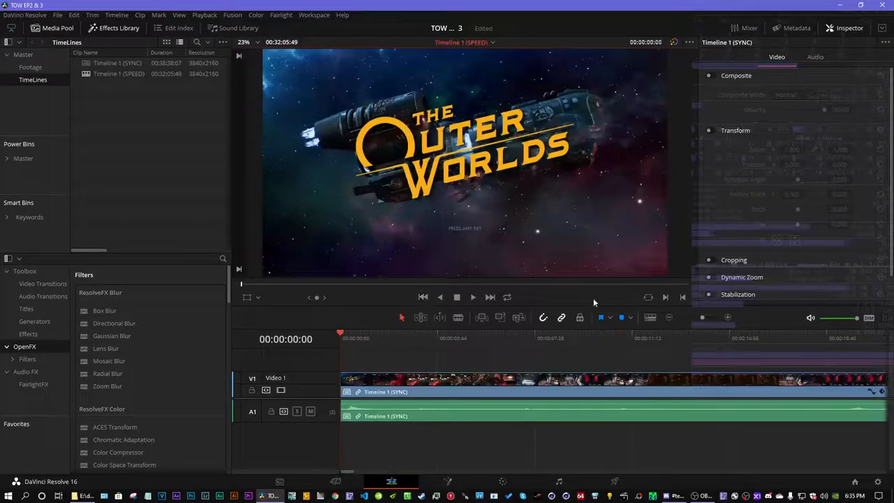
left_click(668, 317)
left_click(669, 317)
left_click(668, 318)
left_click(668, 318)
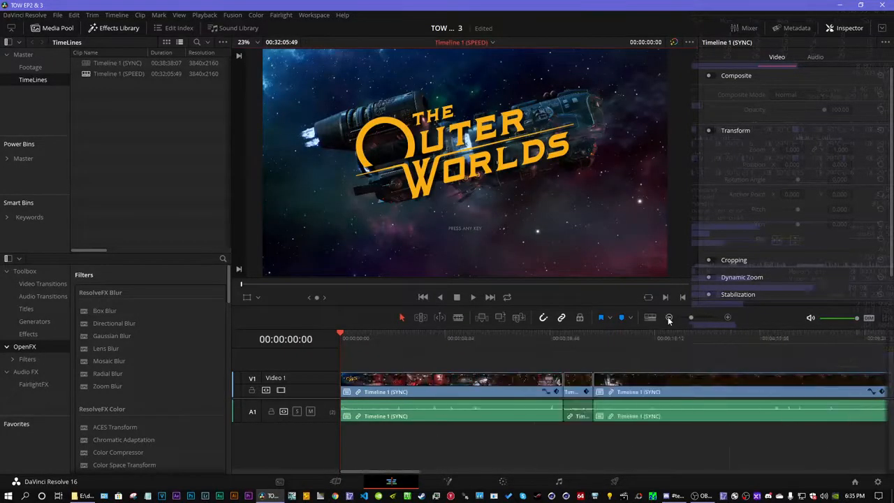
left_click(668, 318)
left_click(668, 318)
left_click(668, 318)
left_click(668, 317)
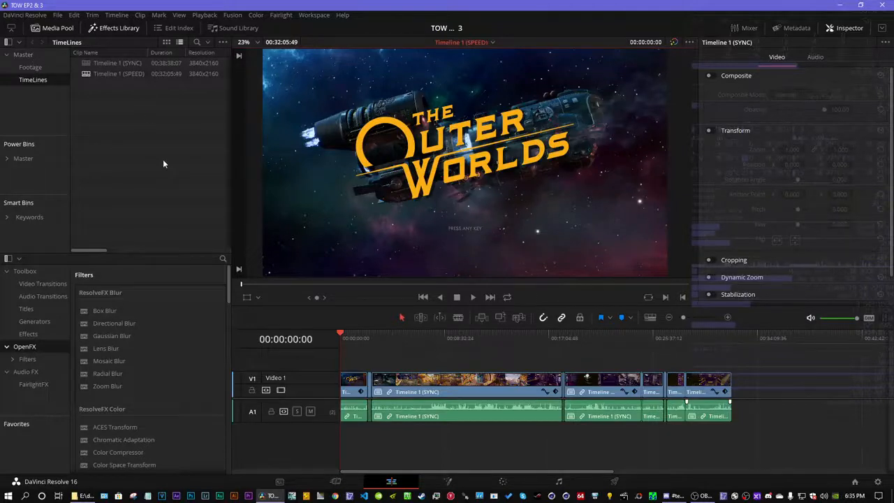
- Switch to File Explorer and review the recordings in the E:\dxtory\The Outer Worlds folder
left_click(85, 496)
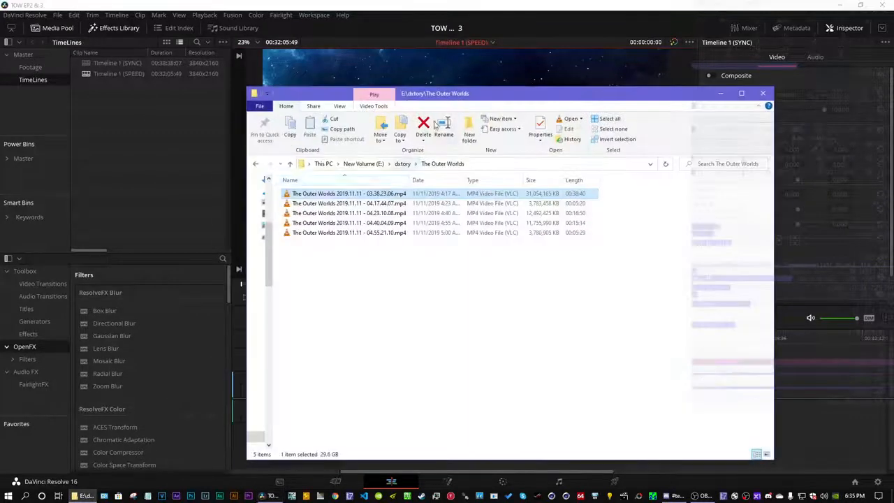
left_click(349, 215)
left_click(349, 203)
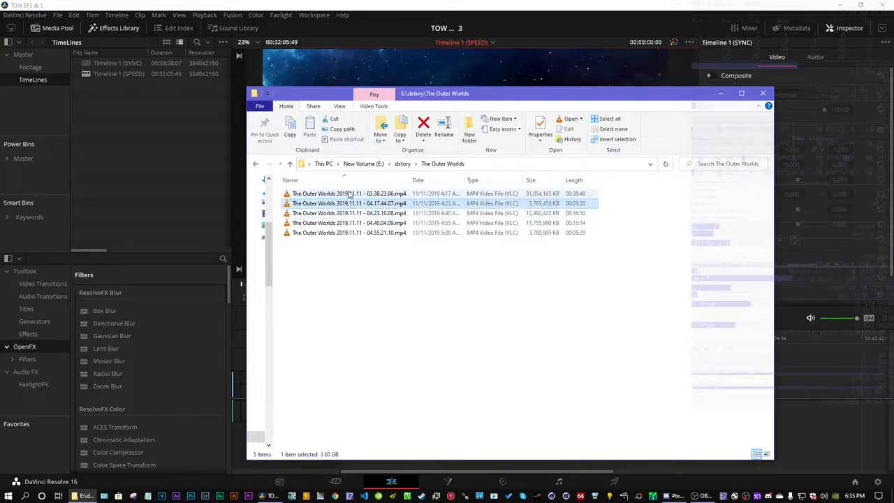
left_click(348, 194)
left_click(347, 204)
left_click(341, 213)
left_click(339, 204)
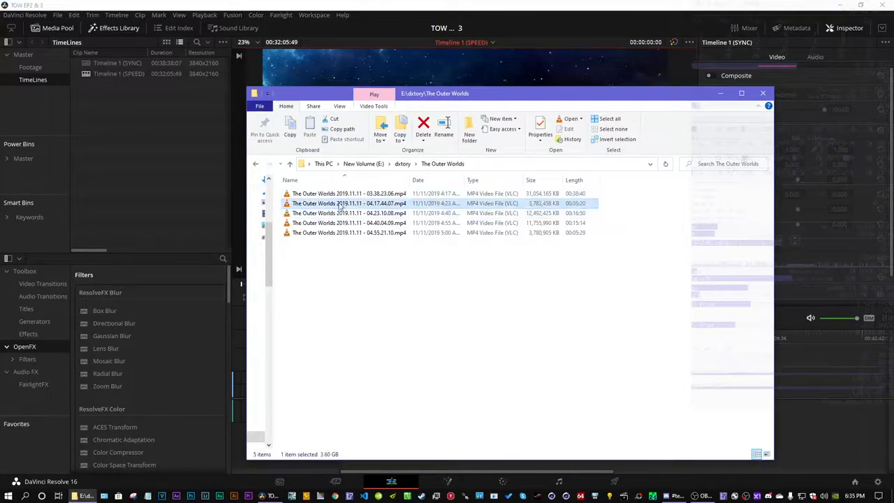
left_click(338, 194)
left_click(335, 203)
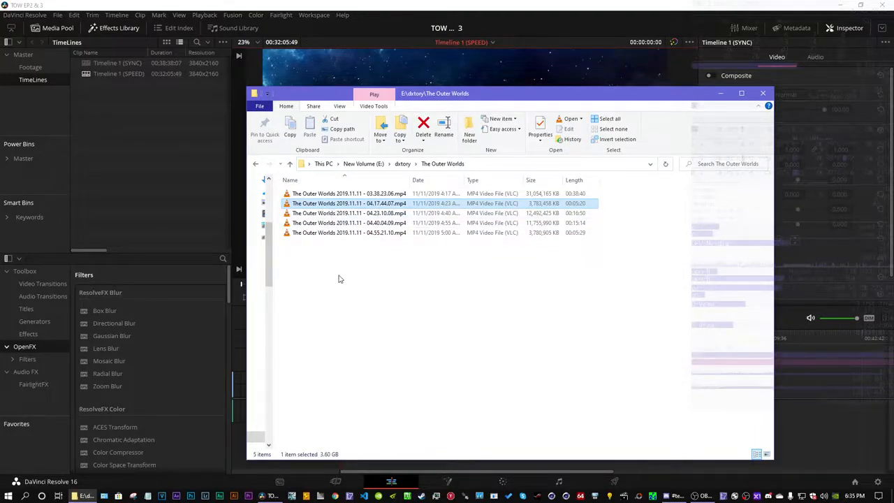
left_click(369, 5)
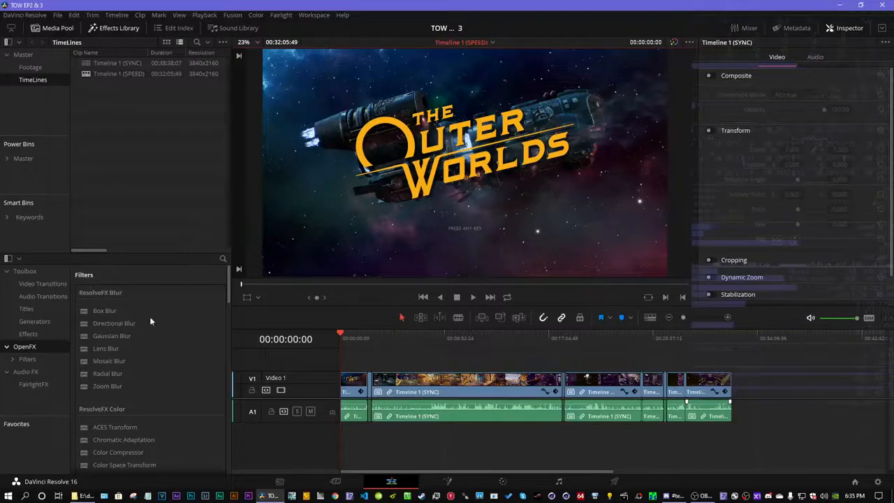
- Compare the recordings folder with the clips in DaVinci Resolve's Footage and TimeLines bins
left_click(85, 496)
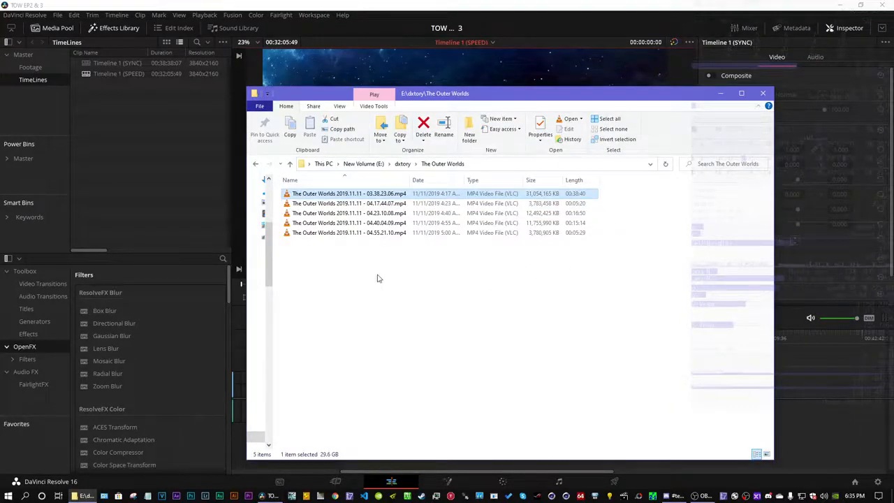
left_click(146, 141)
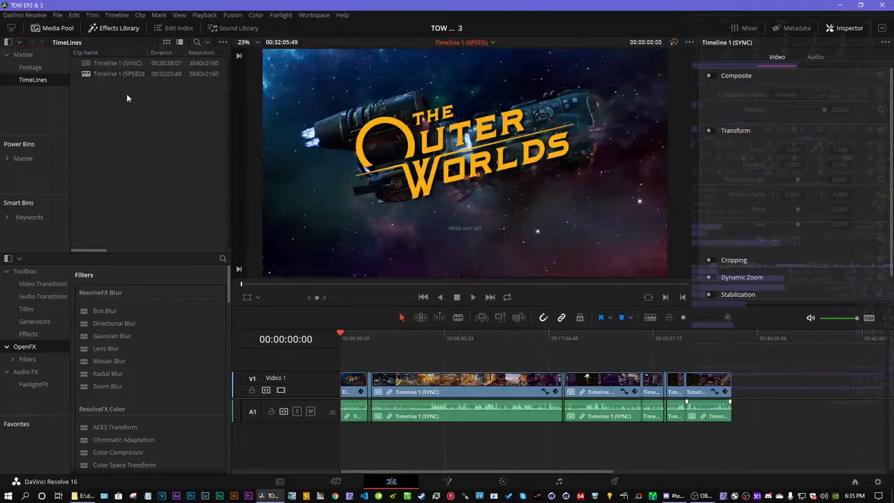
left_click(31, 68)
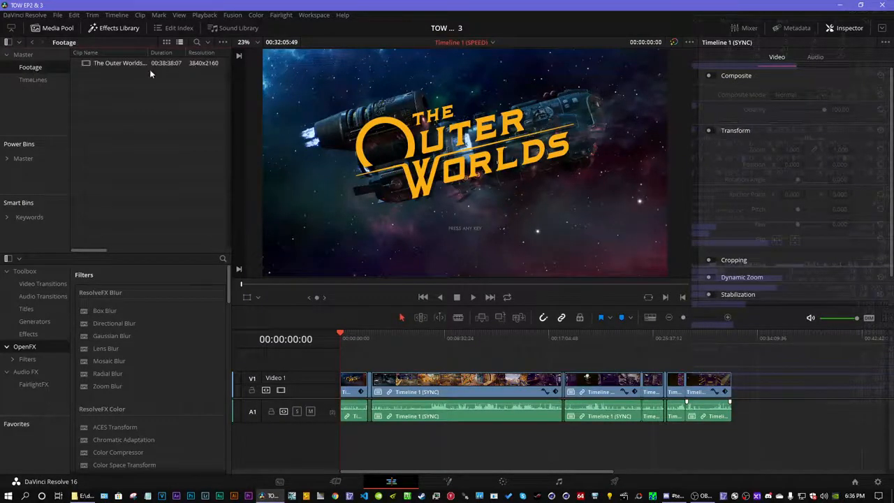
left_click(32, 80)
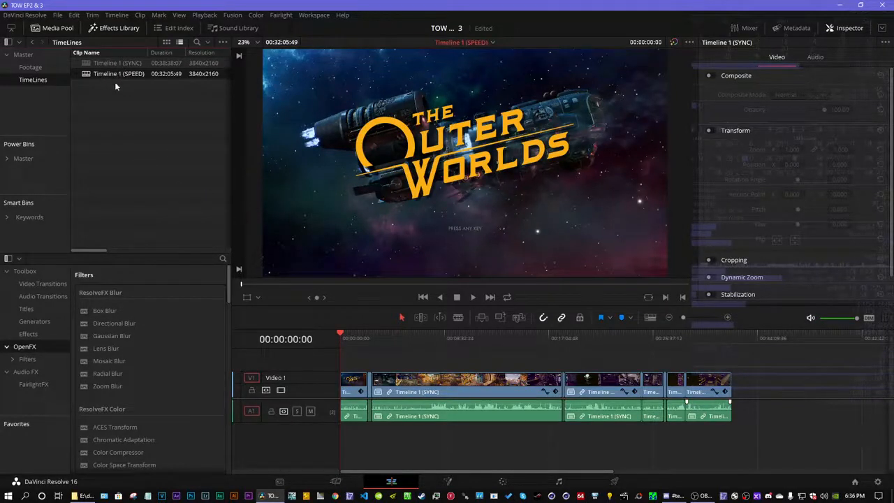
- Create a new empty timeline named FINAL in the Master bin
left_click(30, 54)
right_click(134, 119)
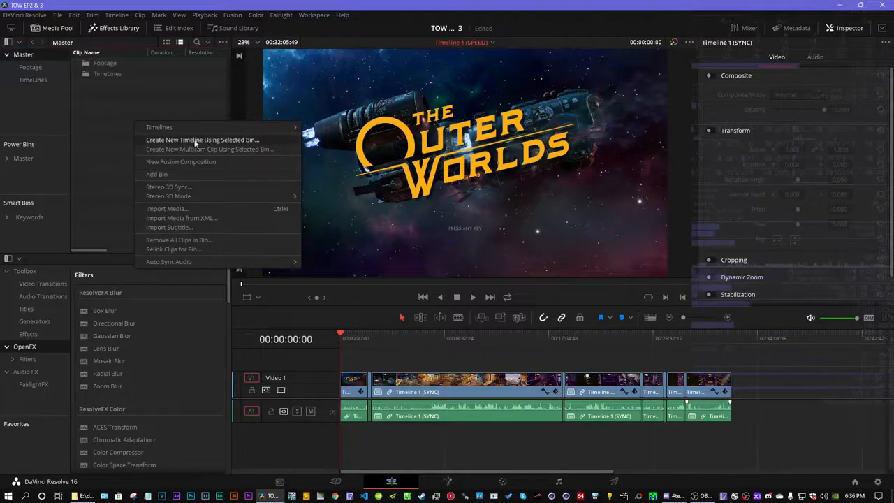
mouse_move(219, 127)
left_click(342, 126)
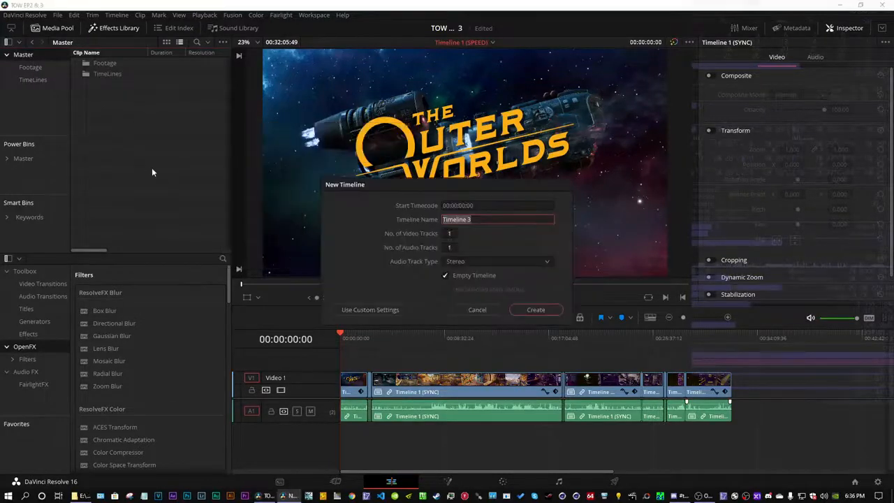
type("FINAL")
key("Return")
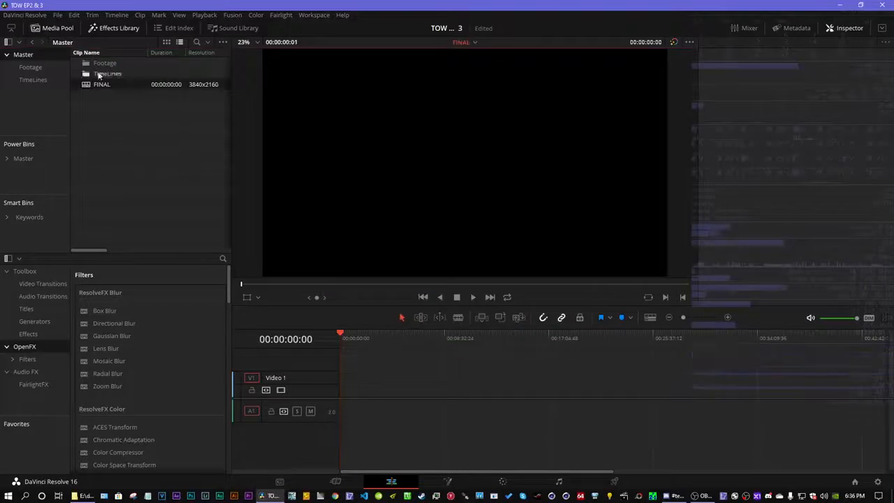
- Place Timeline 1 (SPEED) on the FINAL timeline's first track and delete the empty gap before it
left_click(36, 80)
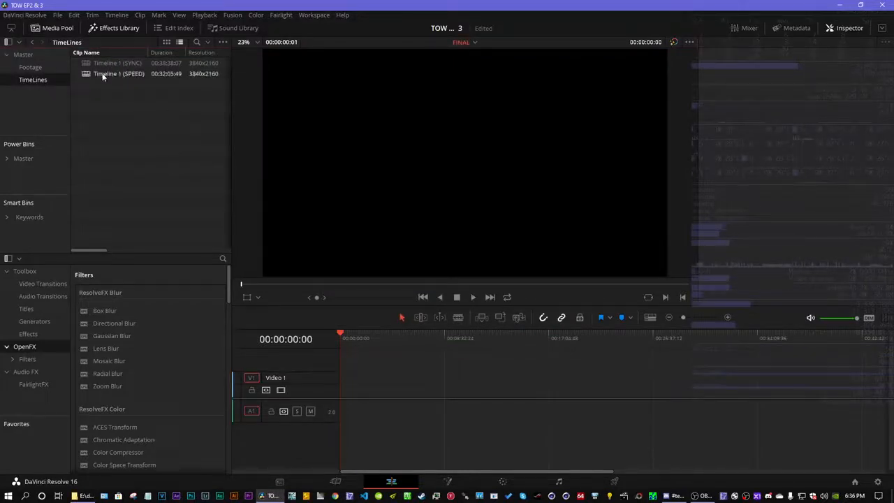
left_click_drag(103, 76, 409, 391)
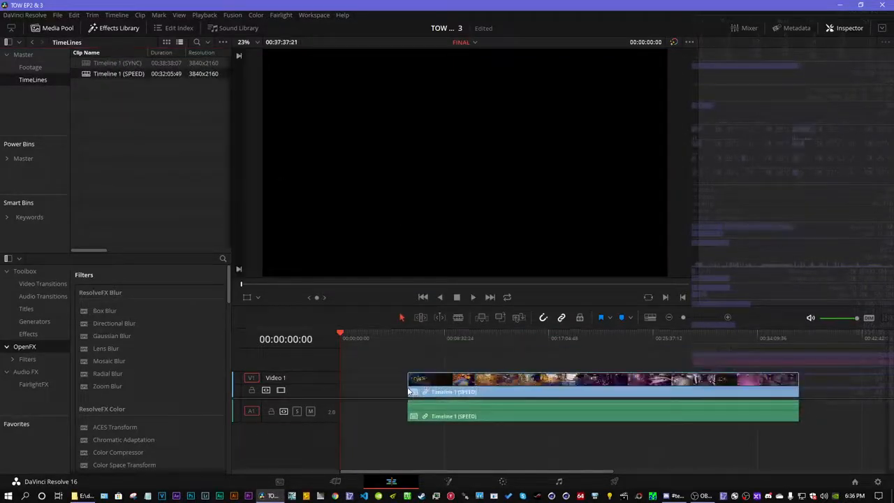
left_click(348, 382)
key("BackSpace")
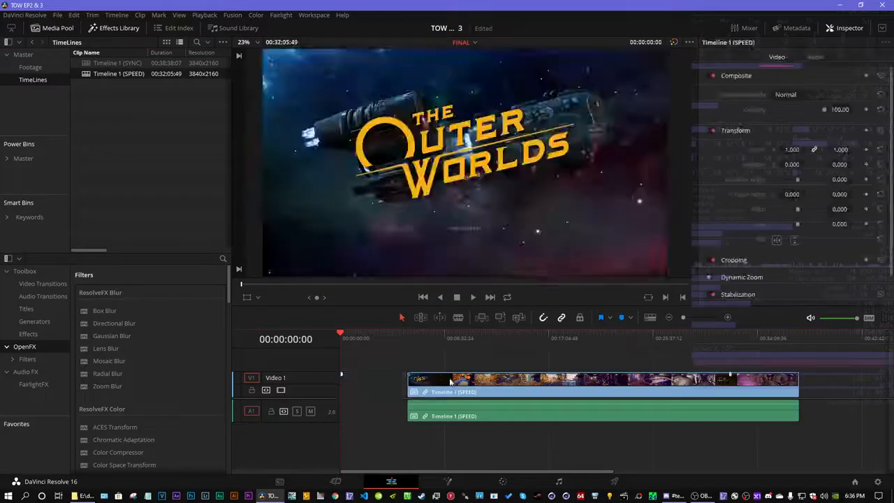
- Disable the Composite, Transform, Cropping, Stabilization and Lens Correction settings for the Timeline 1 (SPEED) clip
double_click(733, 77)
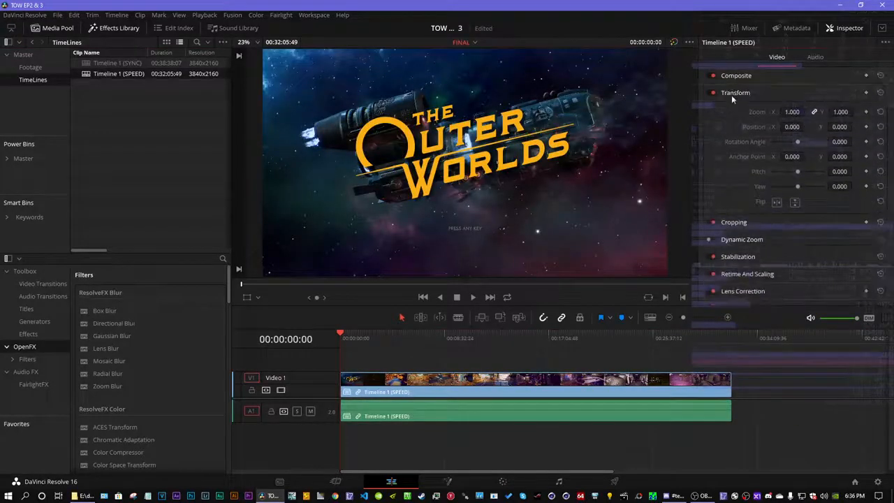
double_click(731, 94)
left_click(710, 76)
left_click(710, 92)
left_click(710, 109)
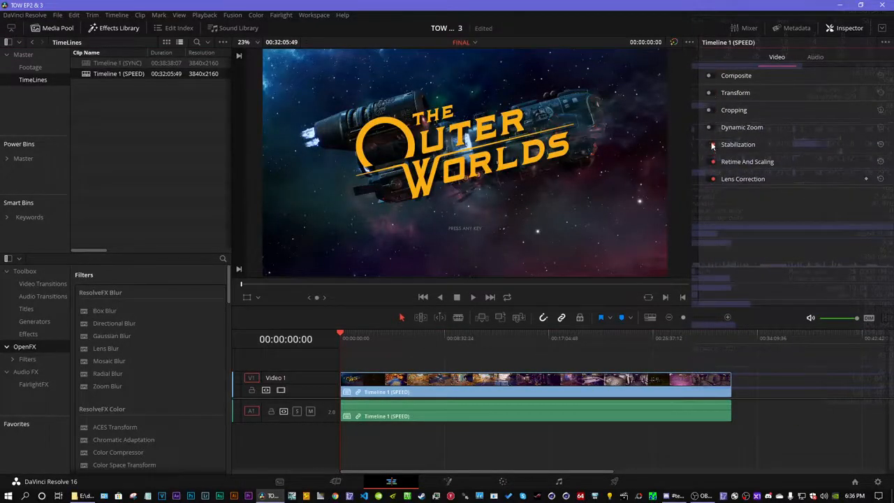
left_click(711, 180)
- Set the Timeline 1 (SPEED) clip's Retime Process to Nearest
double_click(742, 160)
left_click(799, 180)
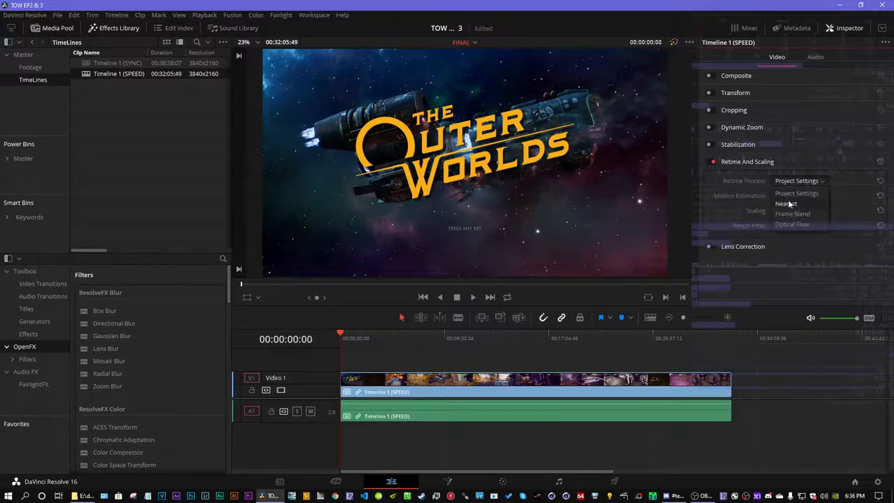
left_click(790, 190)
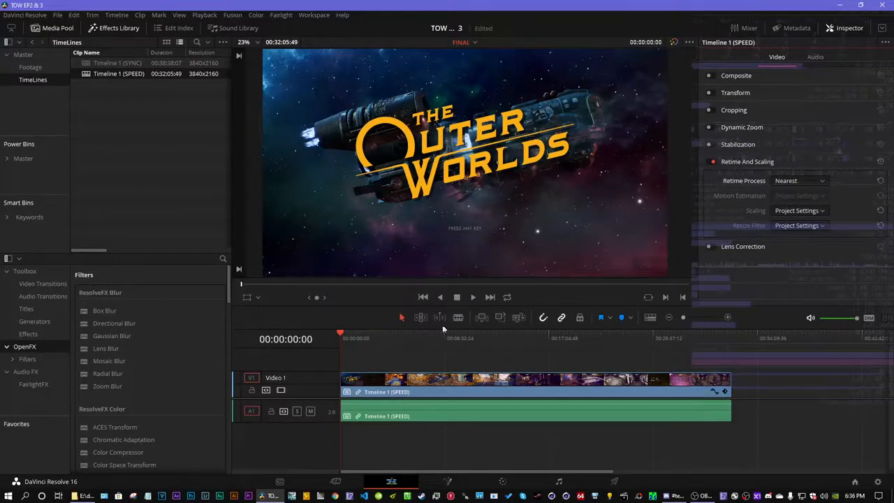
left_click(729, 317)
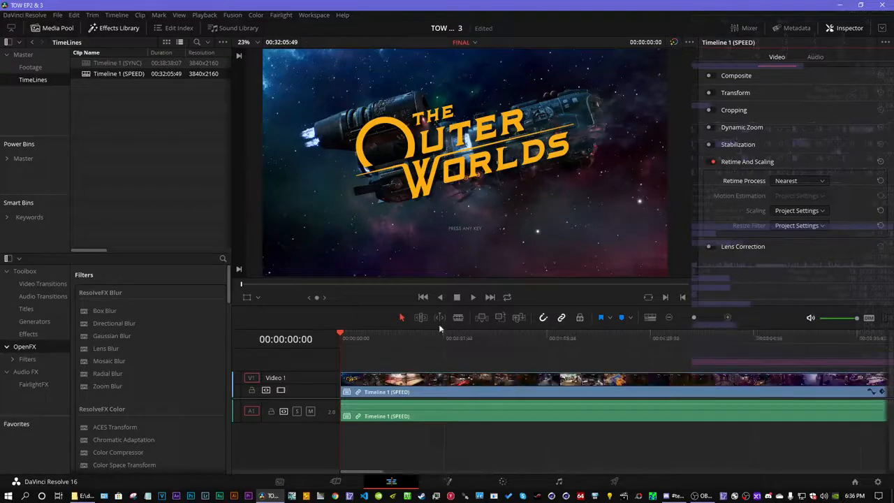
- Split the Timeline 1 (SPEED) clip at 00:00:07:03, where the Terror on Monarch loading screen begins
left_click(354, 336)
left_click_drag(354, 336, 363, 333)
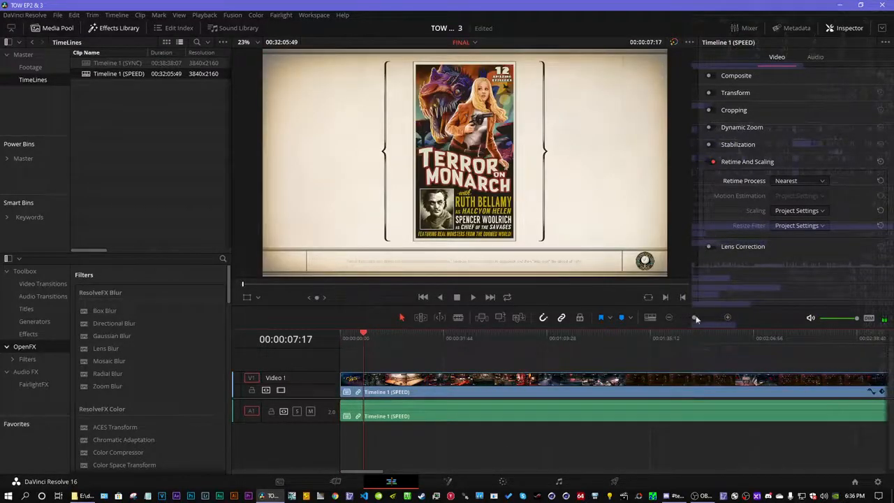
left_click_drag(695, 317, 739, 317)
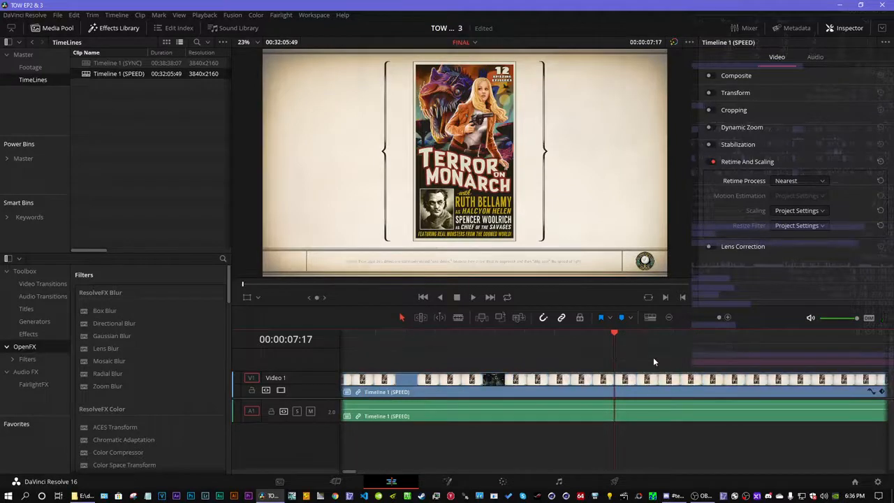
key("Left")
key("Left")
key("Left")
key("Left")
key("Left")
key("Left")
key("Left")
key("Left")
key("Left")
key("Left")
key("Left")
key("Left")
key("Left")
key("Left")
key("Left")
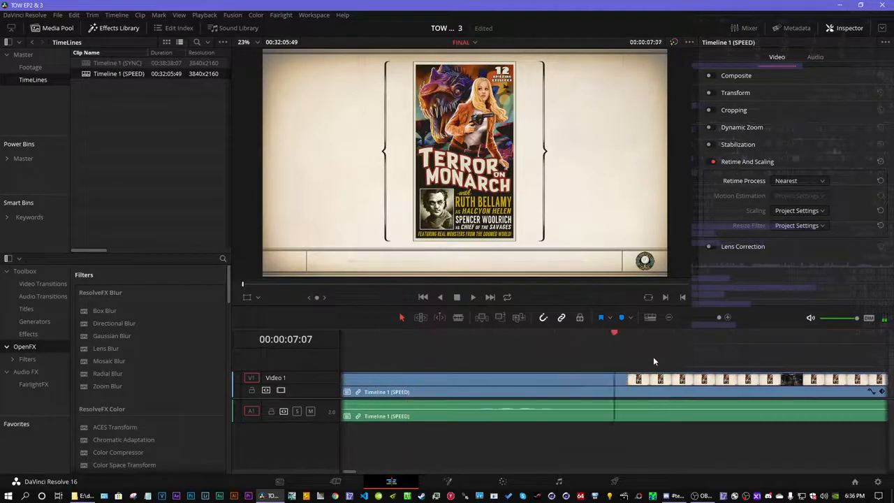
key("Right")
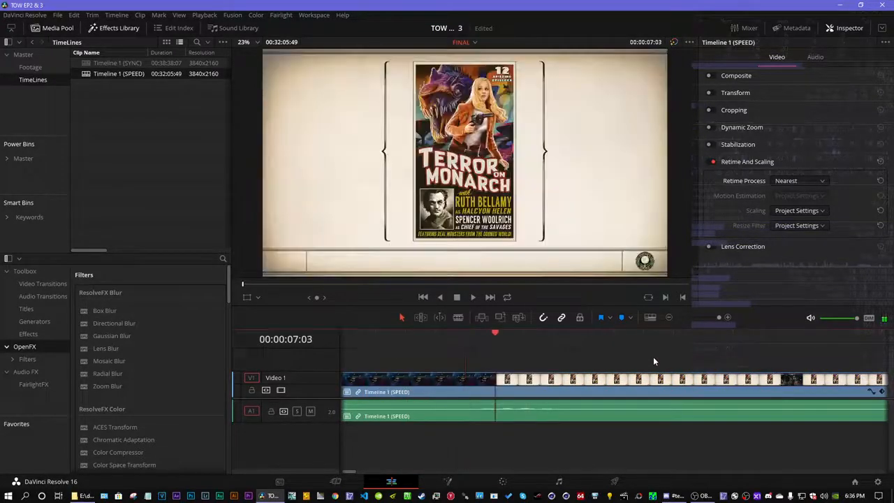
key("b")
left_click(494, 380)
- Delete the opening title and load-game section before the cut, closing the gap it leaves
key("a")
left_click(440, 383)
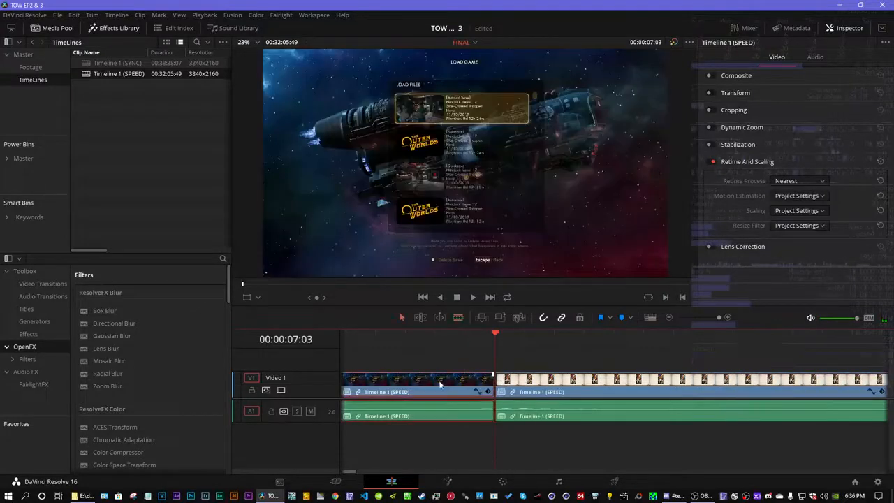
key("Delete")
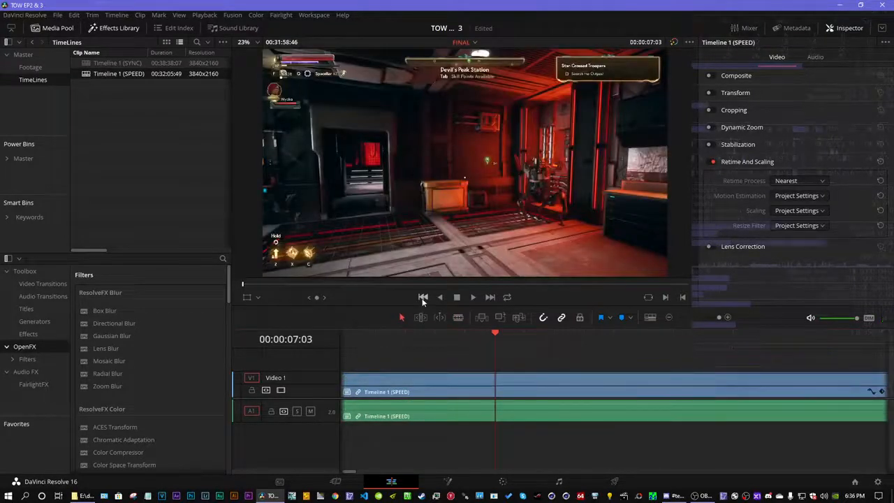
- Review the trimmed FINAL timeline from its start through the Devil's Peak gameplay up to about 00:04:15:44
left_click(422, 298)
left_click(668, 317)
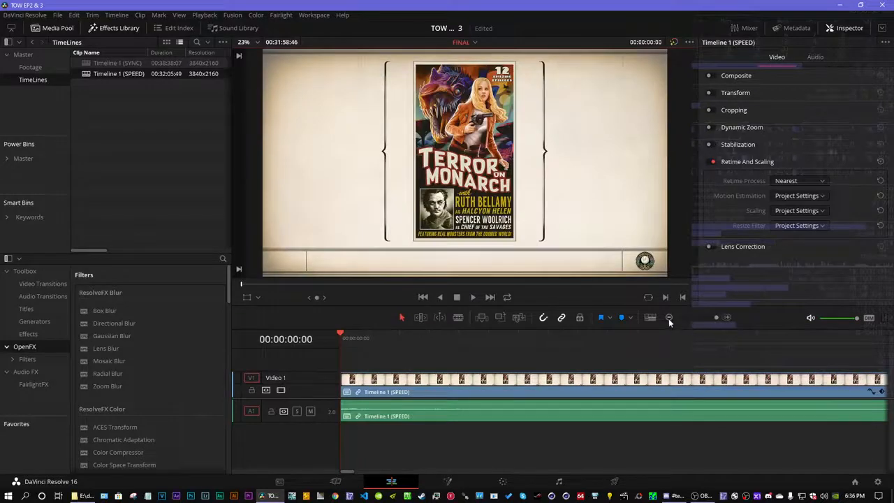
left_click(668, 318)
left_click(668, 318)
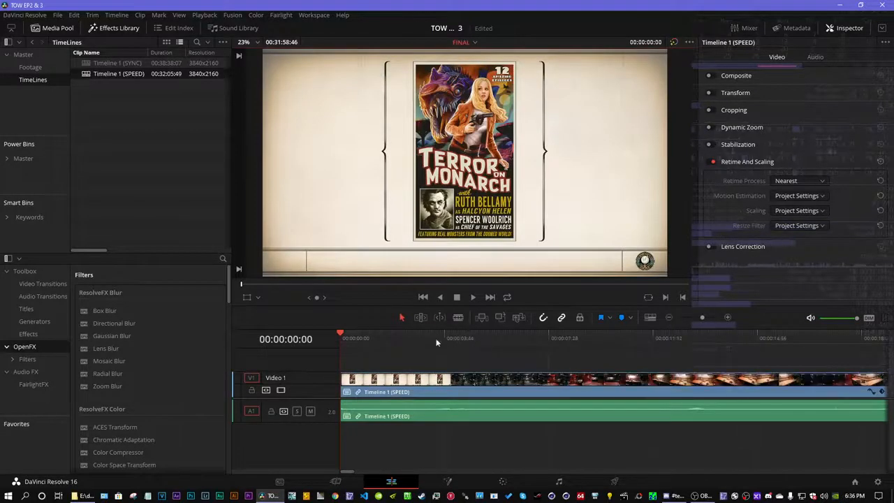
left_click_drag(435, 338, 662, 338)
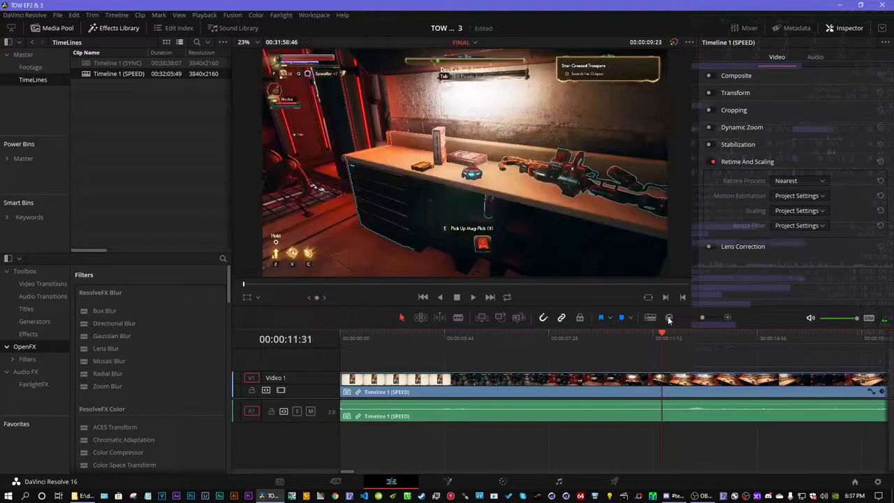
left_click(668, 318)
left_click(669, 317)
left_click(668, 318)
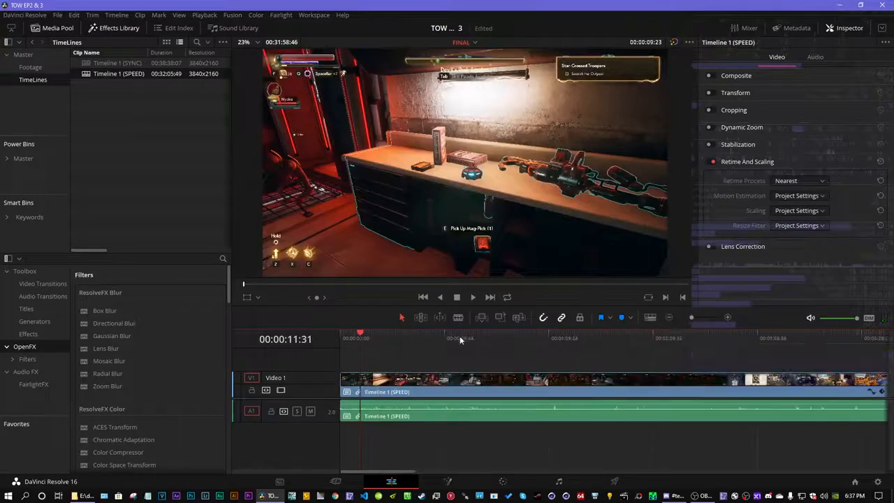
left_click_drag(460, 336, 784, 340)
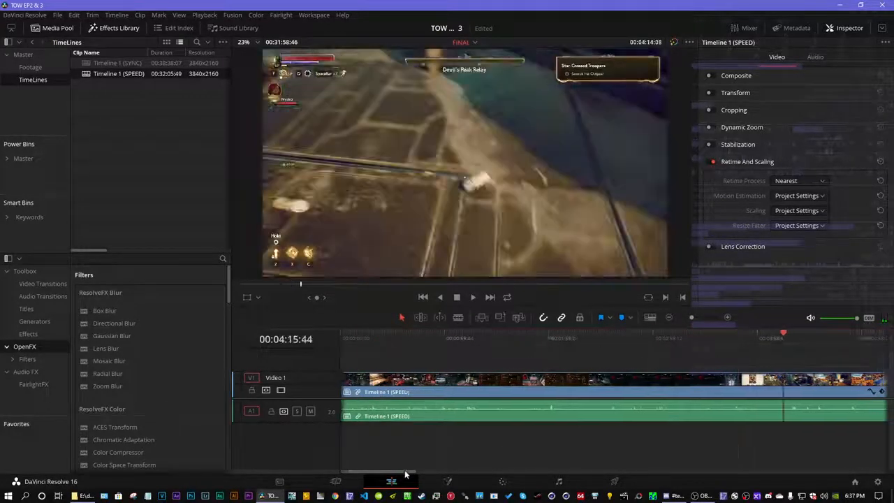
left_click_drag(405, 472, 356, 470)
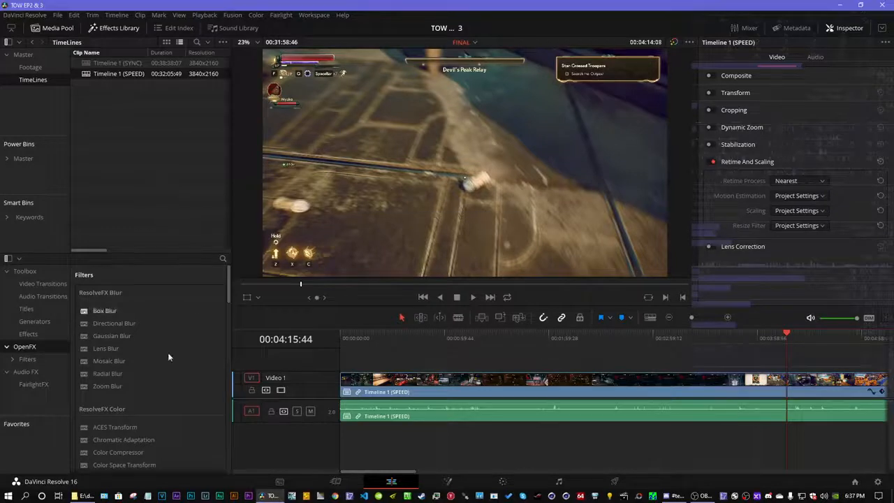
- Show the contents of the Master bin in the media pool
left_click(25, 54)
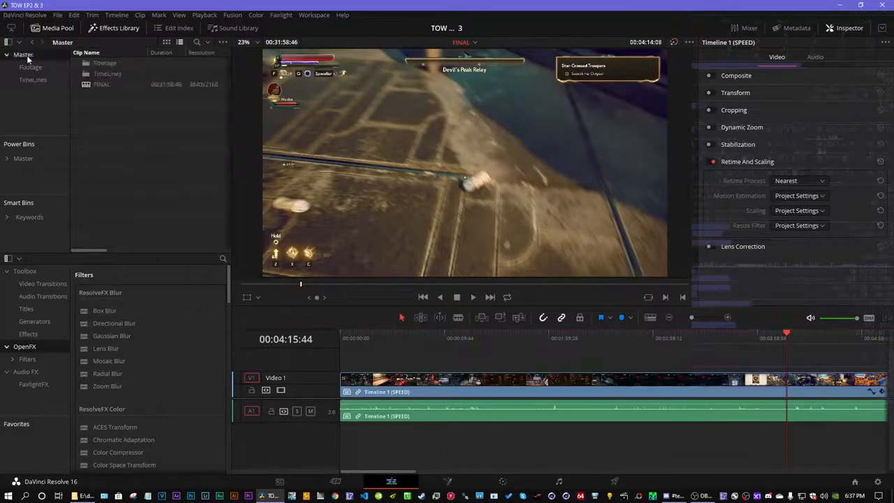